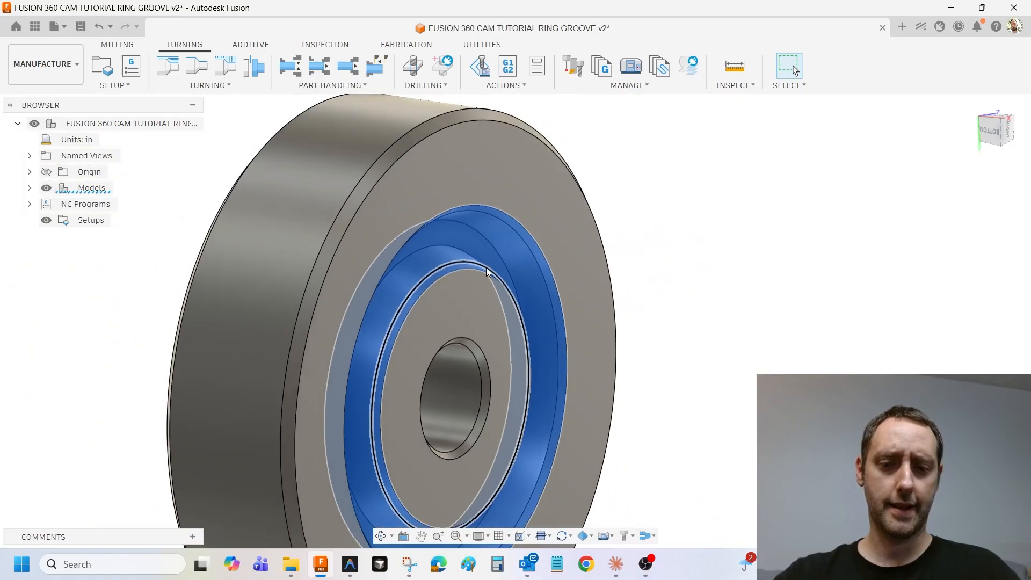
pyautogui.keyDown('shift'); pyautogui.moveTo(486, 267); pyautogui.dragTo(510, 269, button='middle'); pyautogui.keyUp('shift')
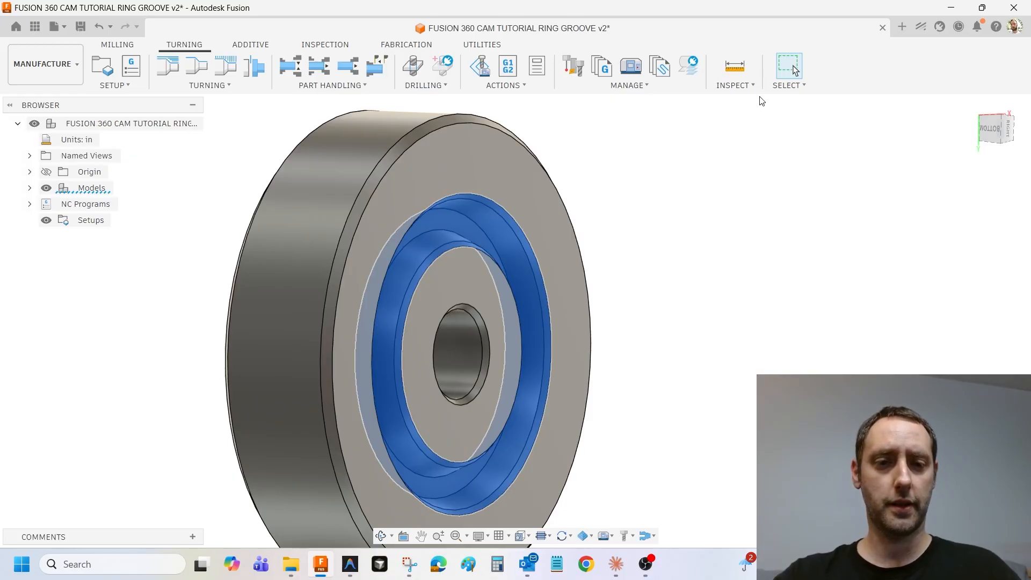
pyautogui.click(179, 88)
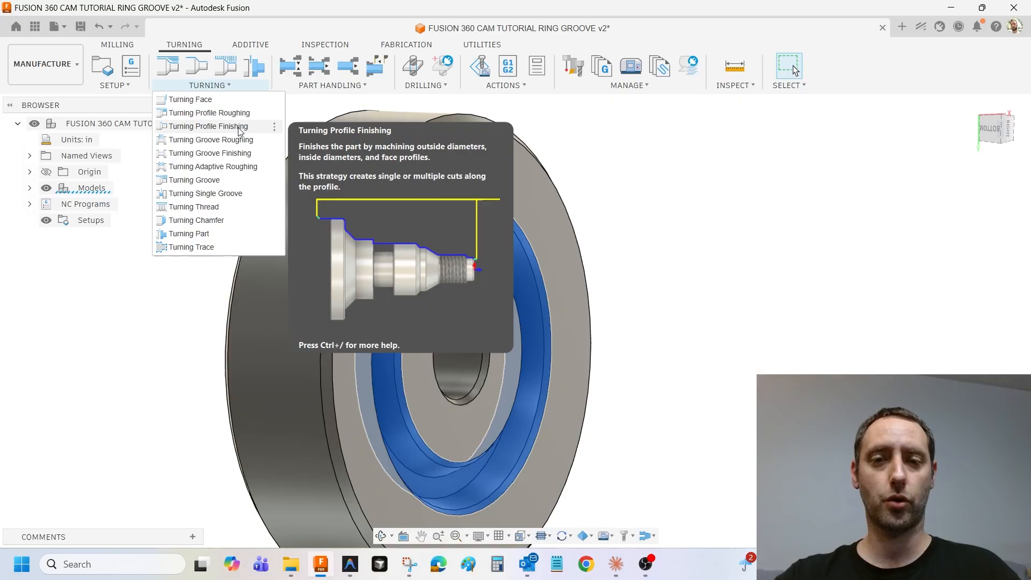
pyautogui.click(832, 175)
# - Create a section analysis on the origin plane through the part's bore, with Angle 1 set to 180 deg
pyautogui.moveTo(712, 161); pyautogui.dragTo(749, 157, button='middle')
pyautogui.click(724, 86)
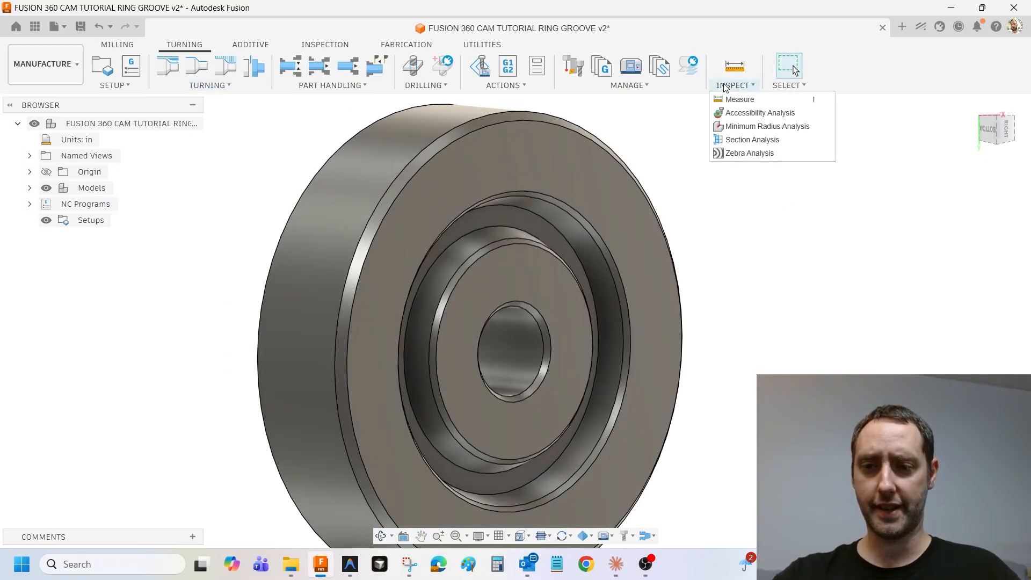
pyautogui.click(751, 139)
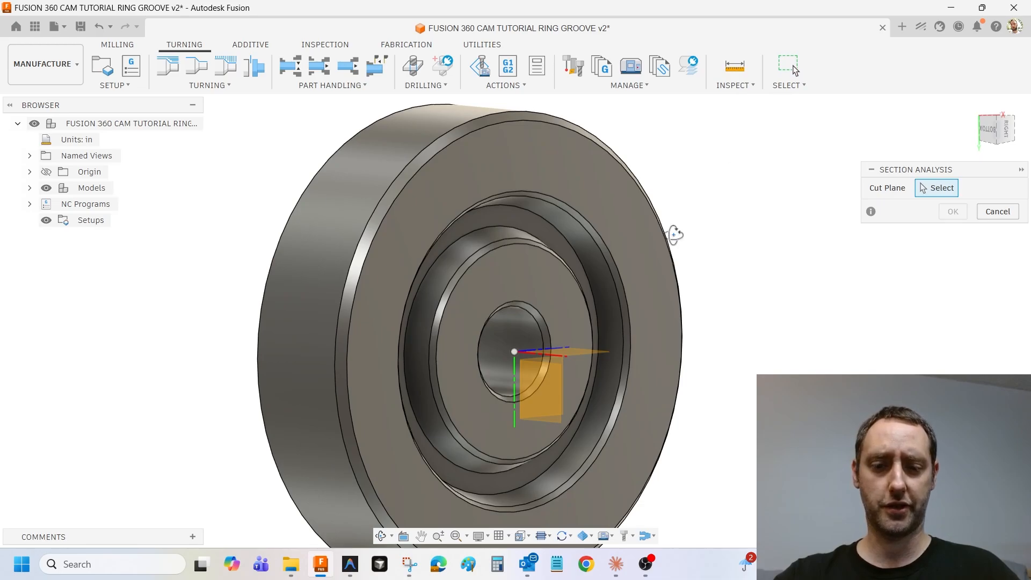
pyautogui.keyDown('shift'); pyautogui.moveTo(674, 230); pyautogui.dragTo(584, 381, button='middle'); pyautogui.keyUp('shift')
pyautogui.click(582, 382)
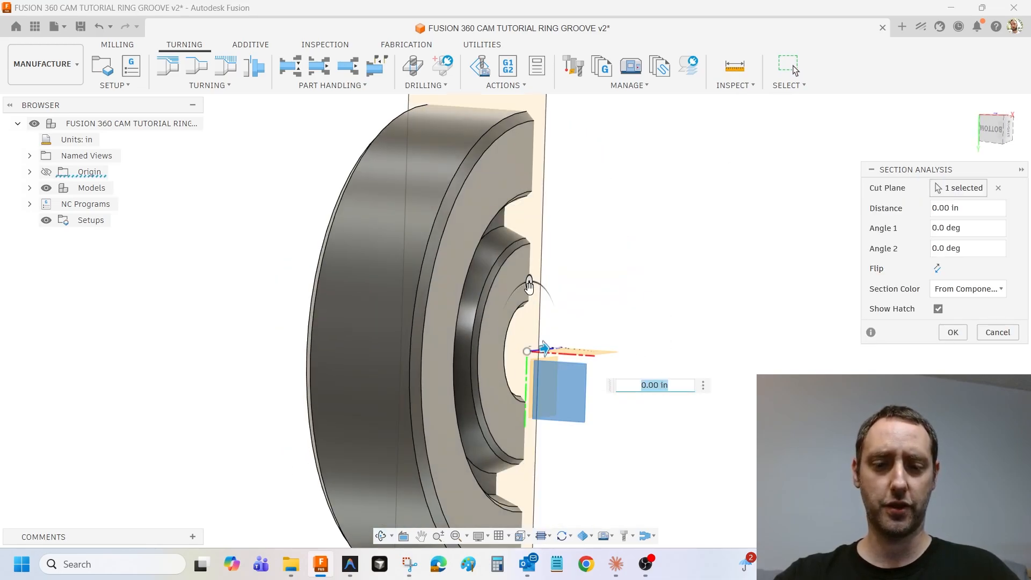
pyautogui.moveTo(529, 280); pyautogui.dragTo(681, 404)
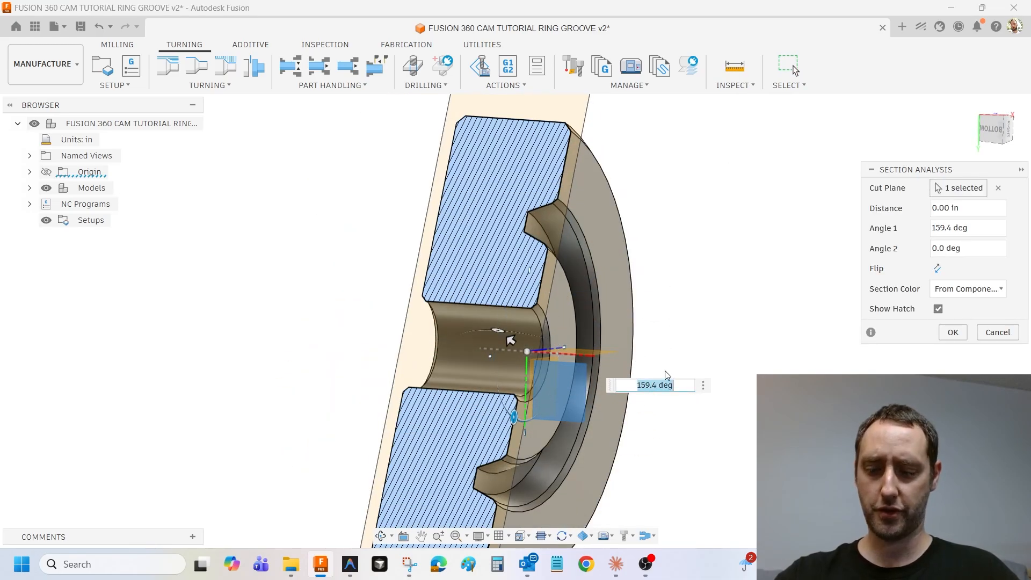
pyautogui.write('180')
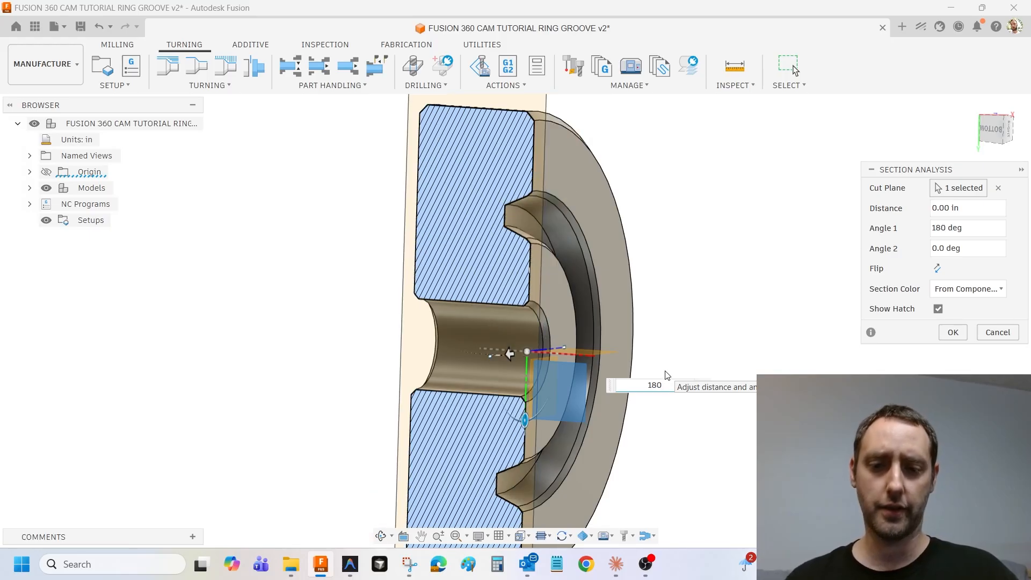
pyautogui.press('Return')
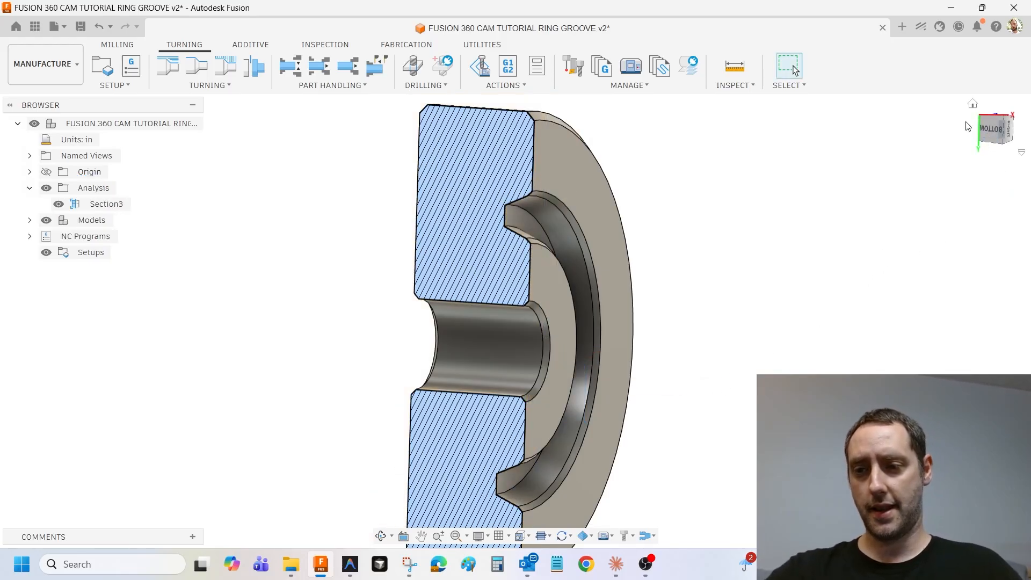
# - Examine the ring groove's cross-section square-on and at an angle, comparing the part with the section analysis hidden and shown
pyautogui.click(994, 129)
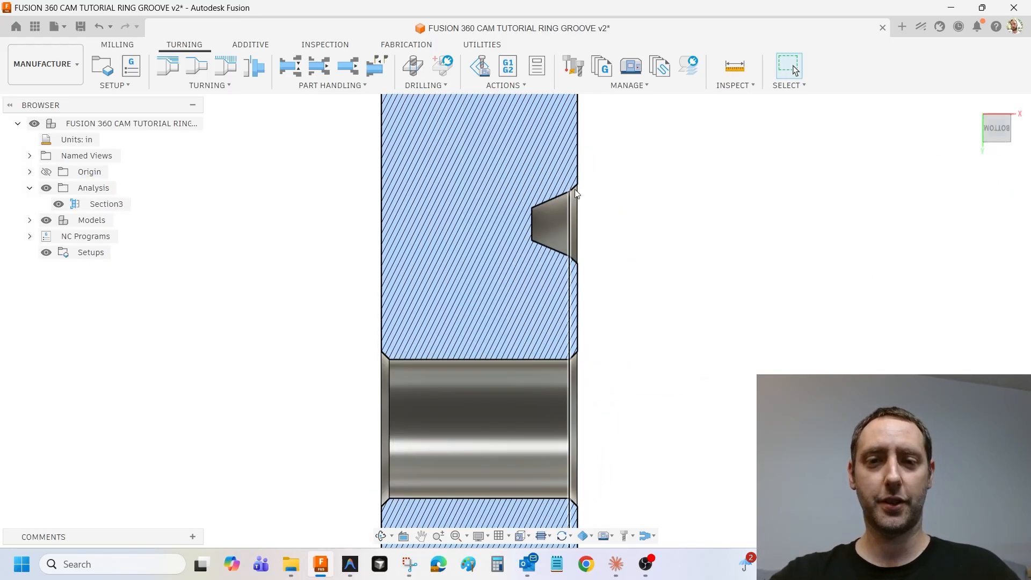
pyautogui.scroll(-3, 569, 204)
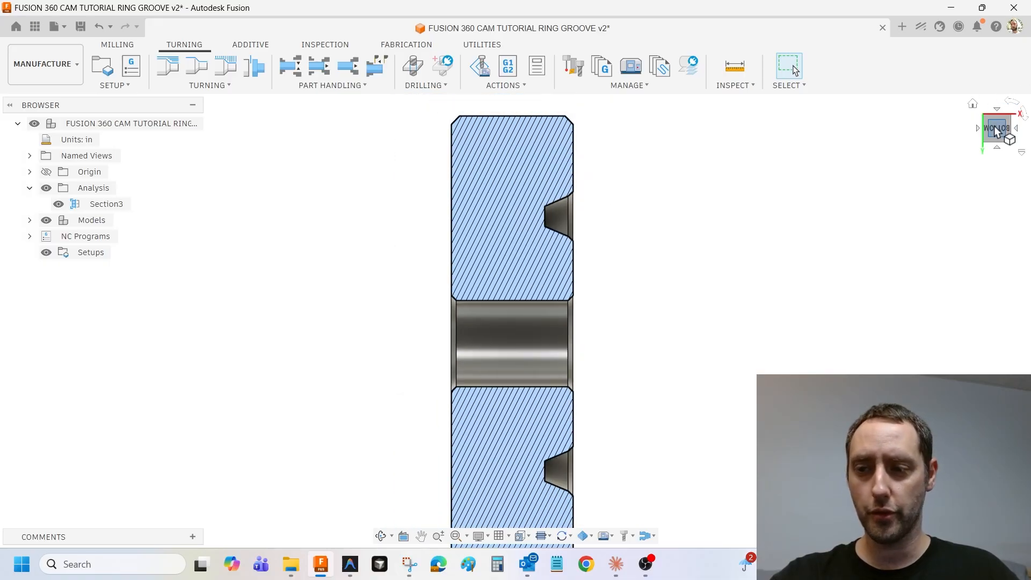
pyautogui.moveTo(997, 131); pyautogui.dragTo(967, 130)
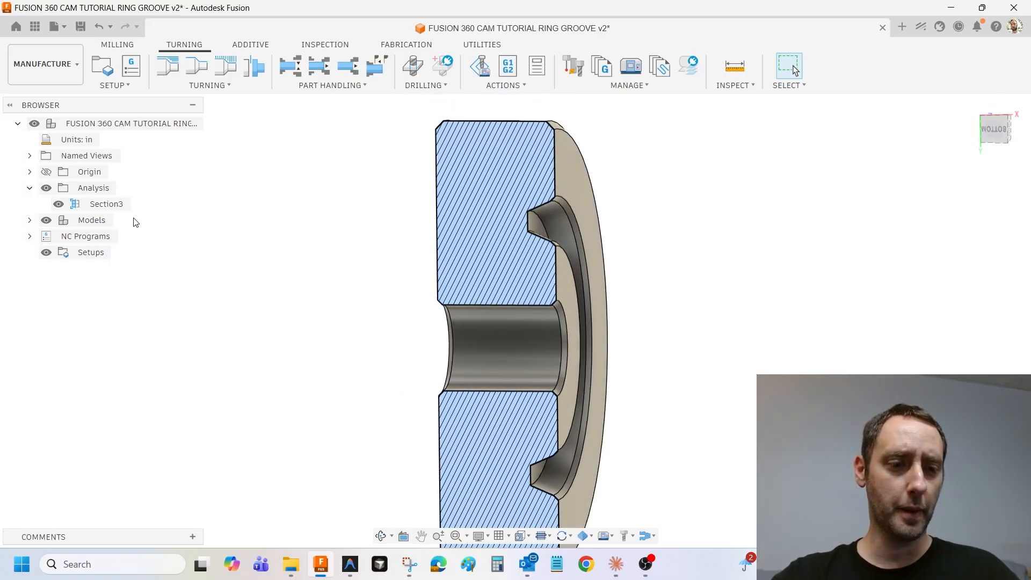
pyautogui.click(59, 204)
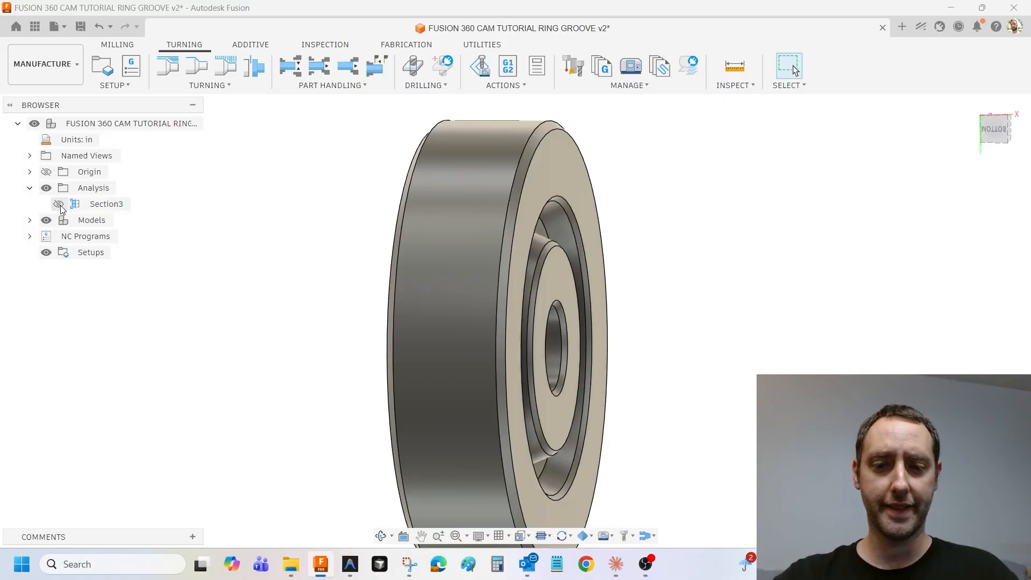
pyautogui.click(59, 205)
pyautogui.click(58, 205)
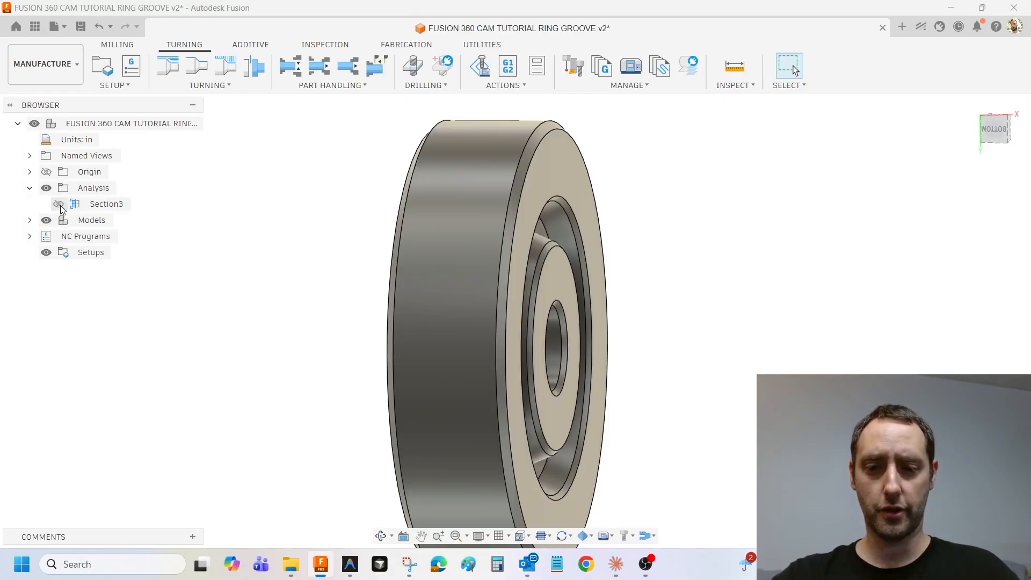
pyautogui.click(59, 205)
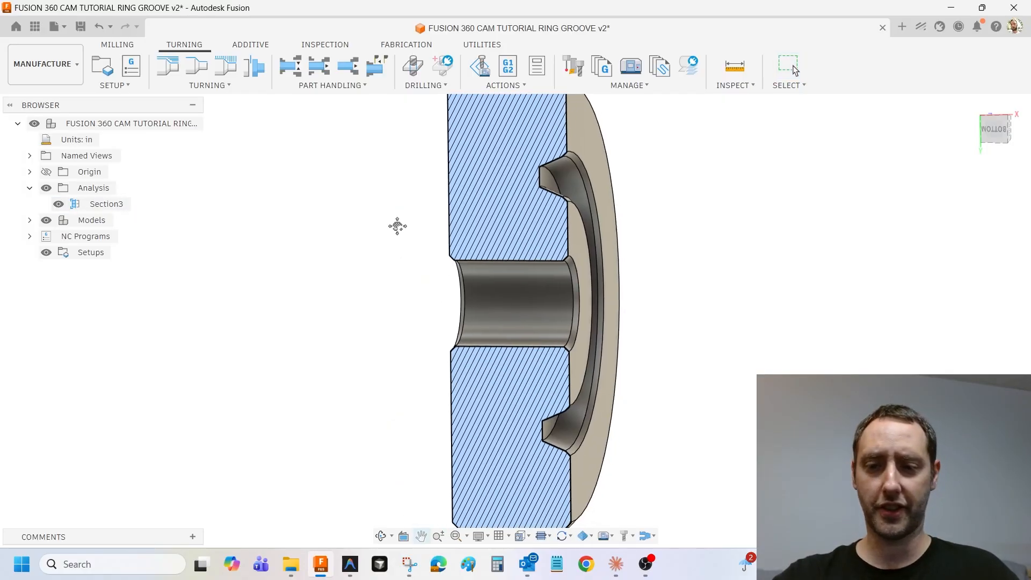
pyautogui.click(991, 135)
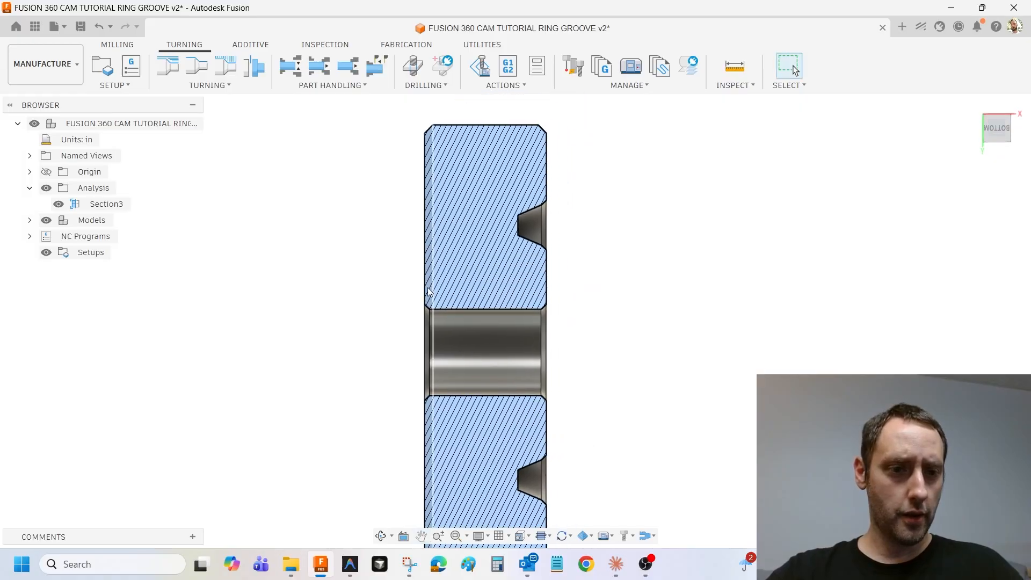
pyautogui.moveTo(433, 262); pyautogui.dragTo(446, 259, button='middle')
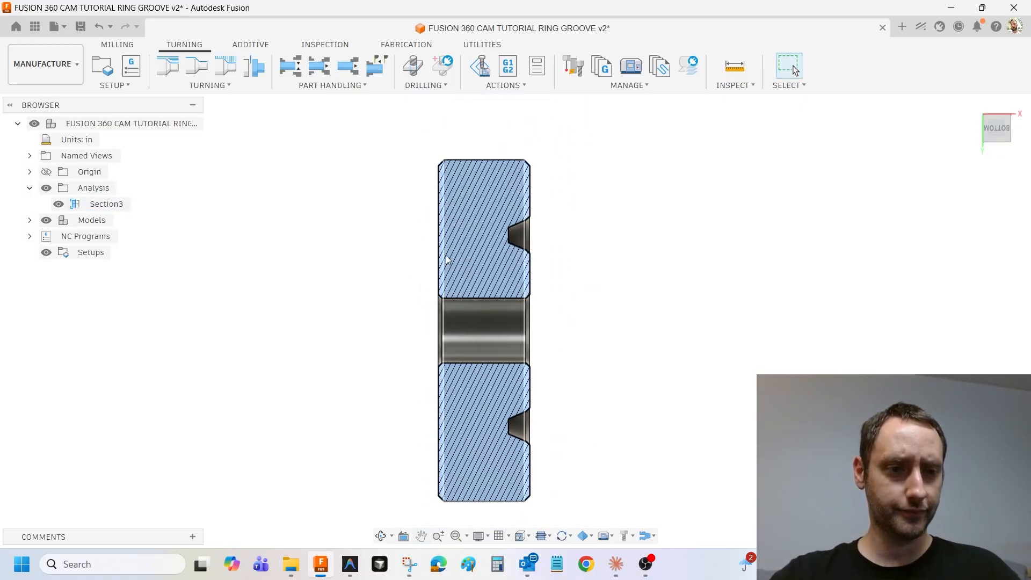
# - Start a new turning setup with its work coordinate origin at the model's front face on the bore axis
pyautogui.click(105, 65)
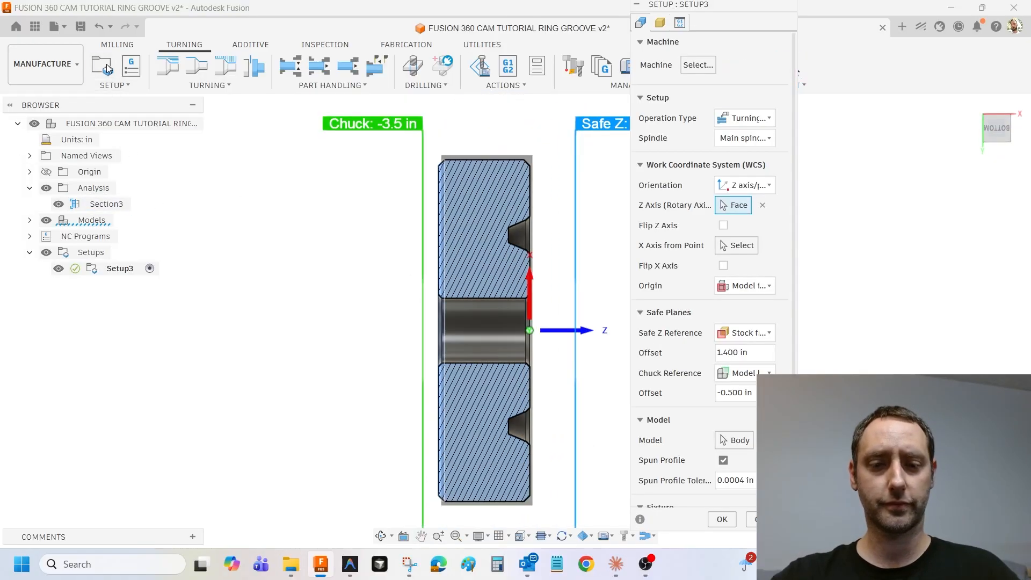
pyautogui.keyDown('shift'); pyautogui.moveTo(480, 236); pyautogui.dragTo(537, 225, button='middle'); pyautogui.keyUp('shift')
pyautogui.scroll(3, 494, 231)
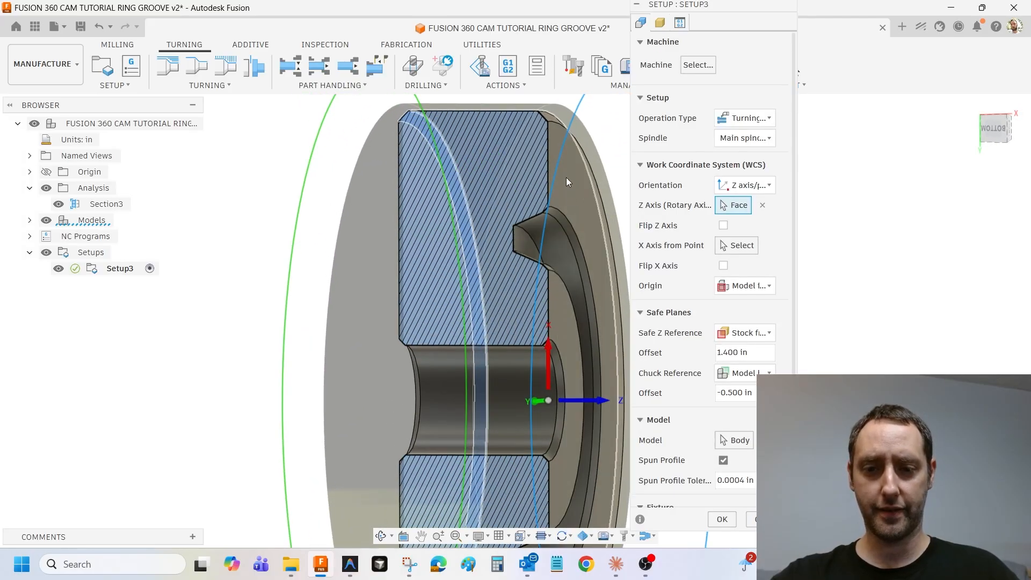
pyautogui.scroll(-3, 495, 221)
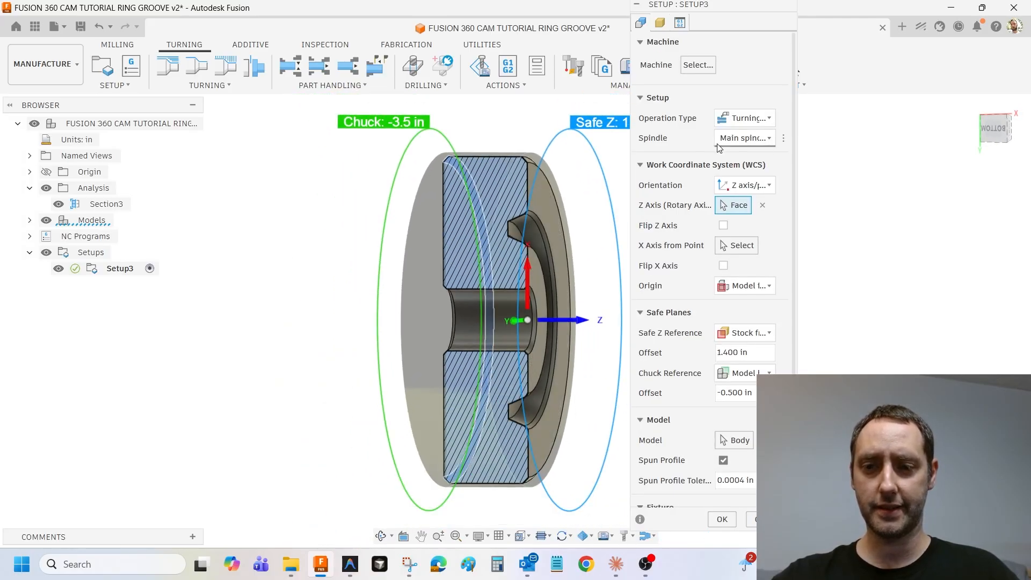
pyautogui.click(994, 135)
pyautogui.scroll(8, 534, 304)
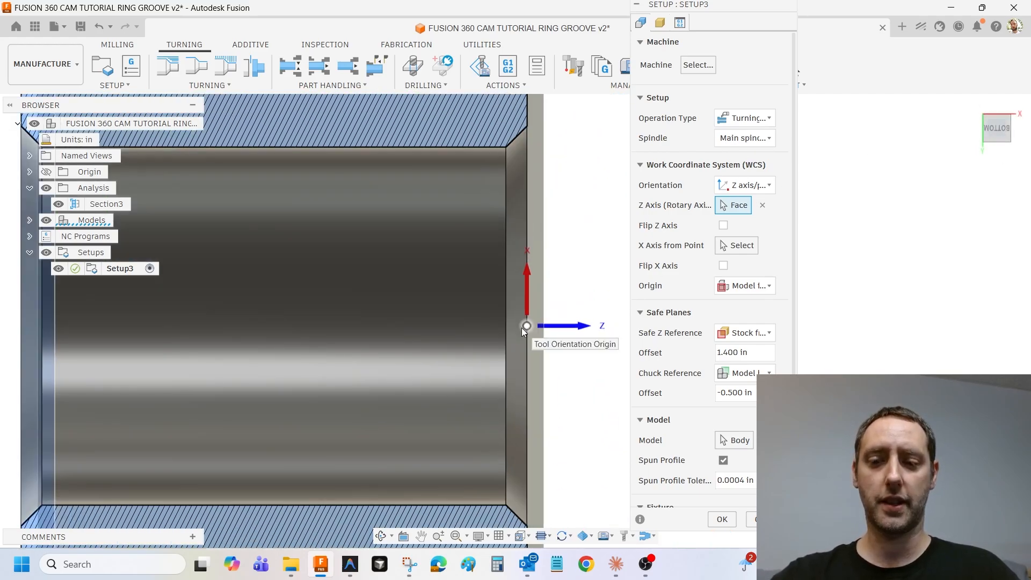
pyautogui.click(743, 285)
pyautogui.click(761, 373)
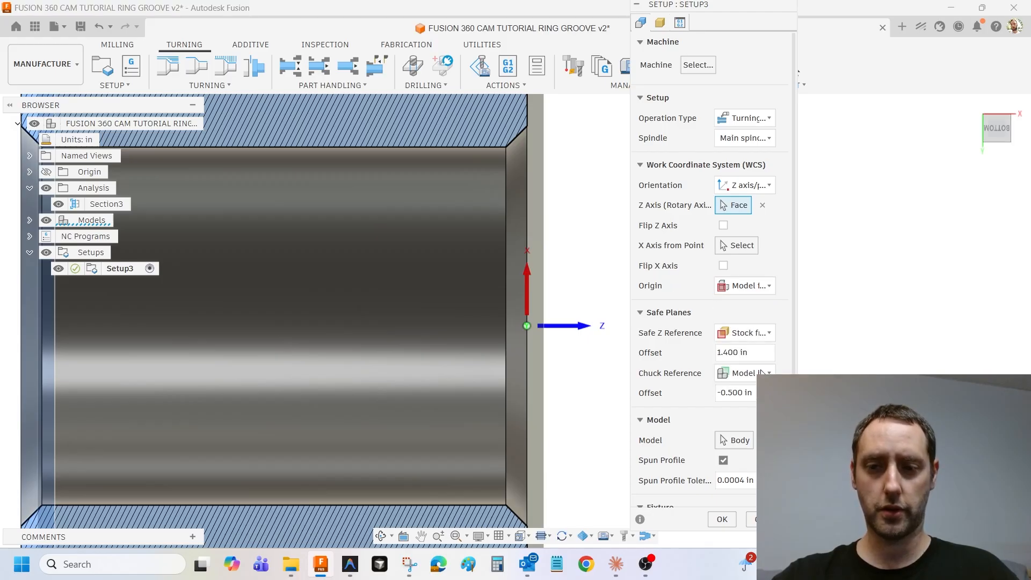
# - Define the setup's stock as a relative size tube with a radial stock offset of 0, and accept the setup
pyautogui.click(661, 25)
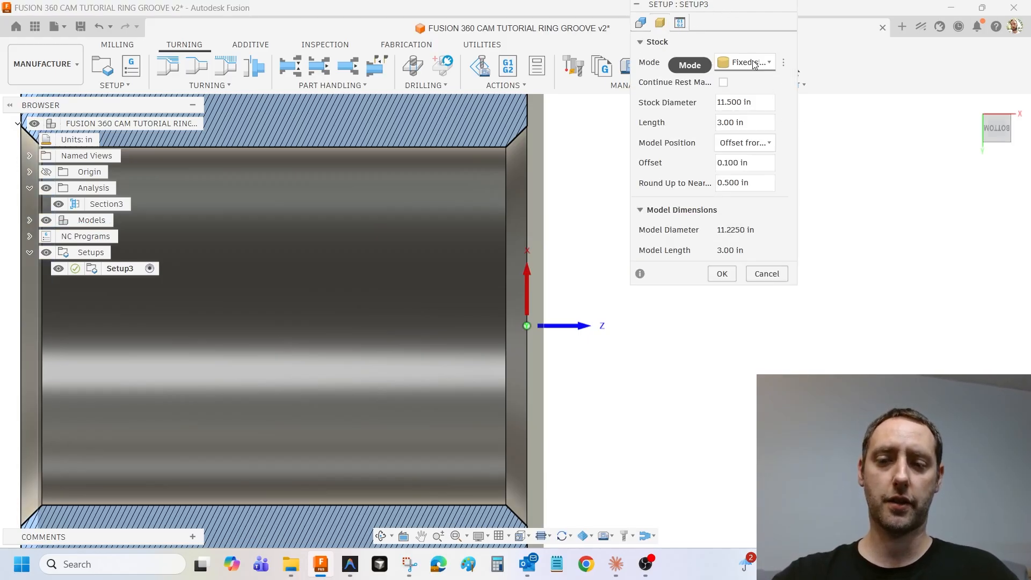
pyautogui.click(753, 62)
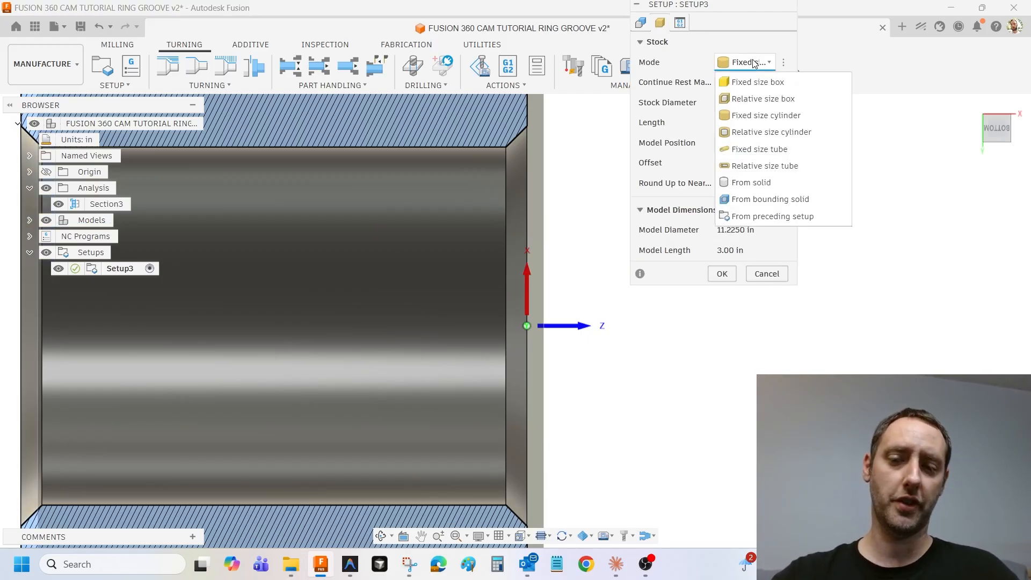
pyautogui.click(756, 166)
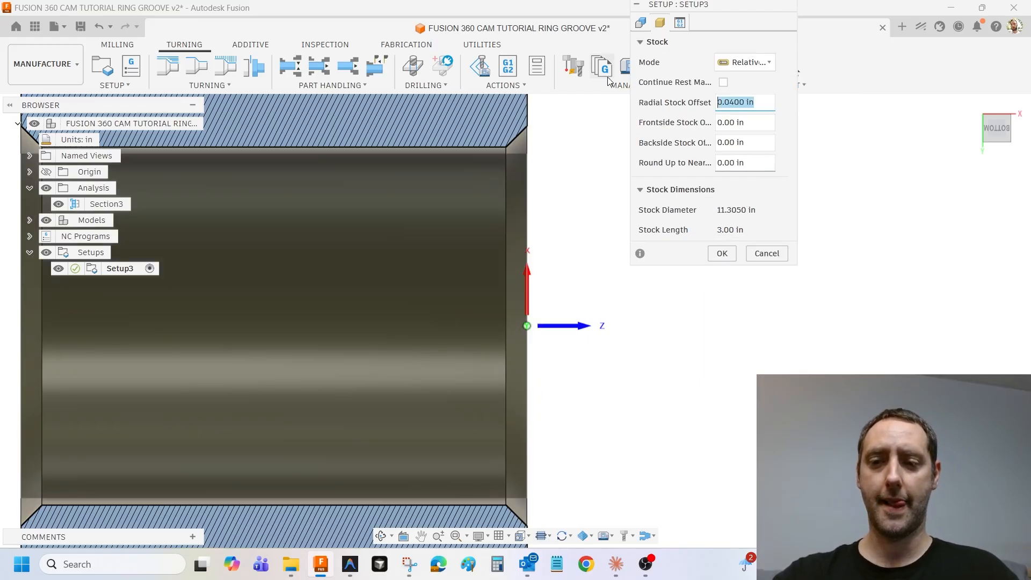
pyautogui.write('0')
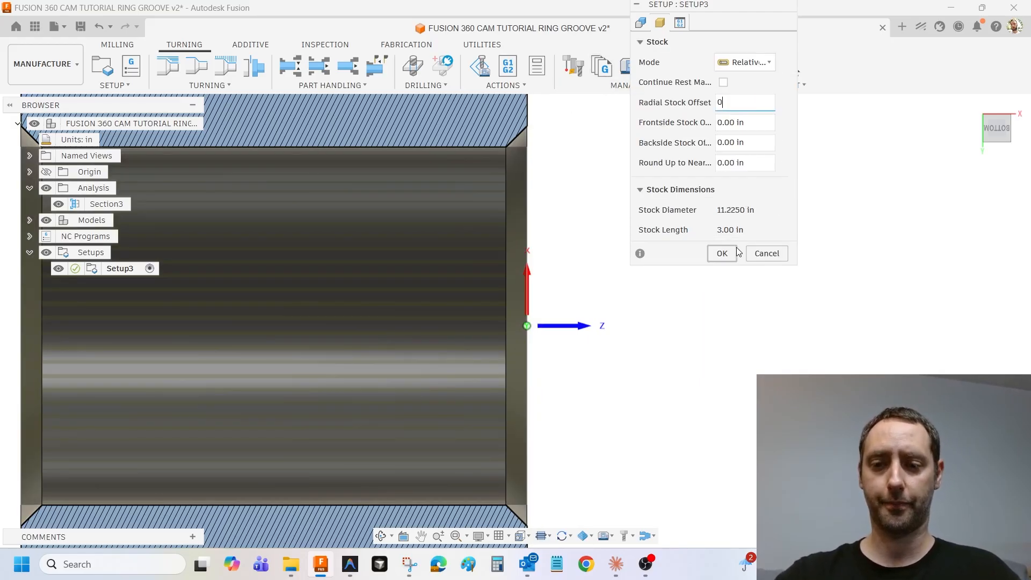
pyautogui.click(733, 250)
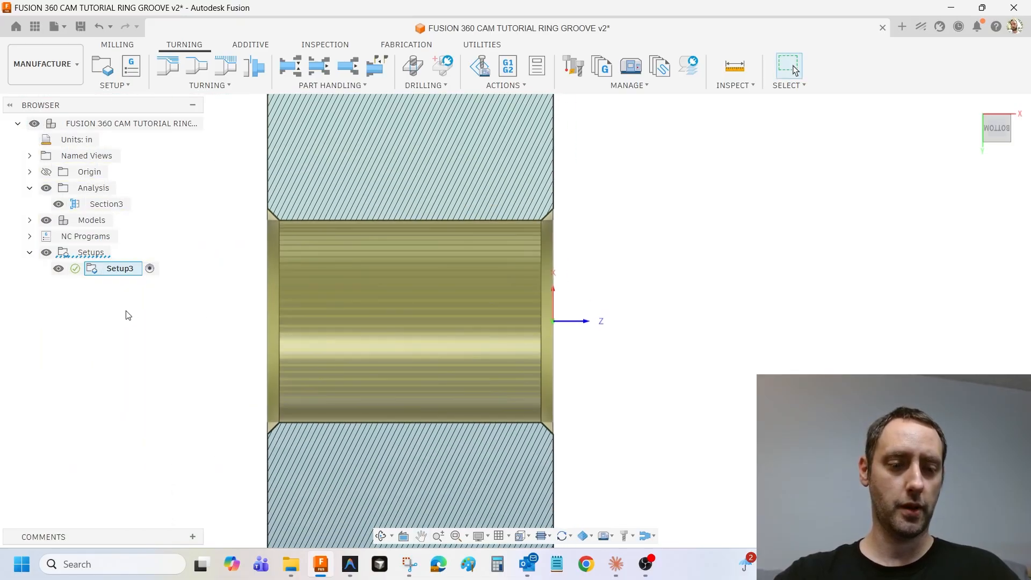
# - Rename the new setup as RING GROOVE
pyautogui.click(134, 271)
pyautogui.write('RING GR')
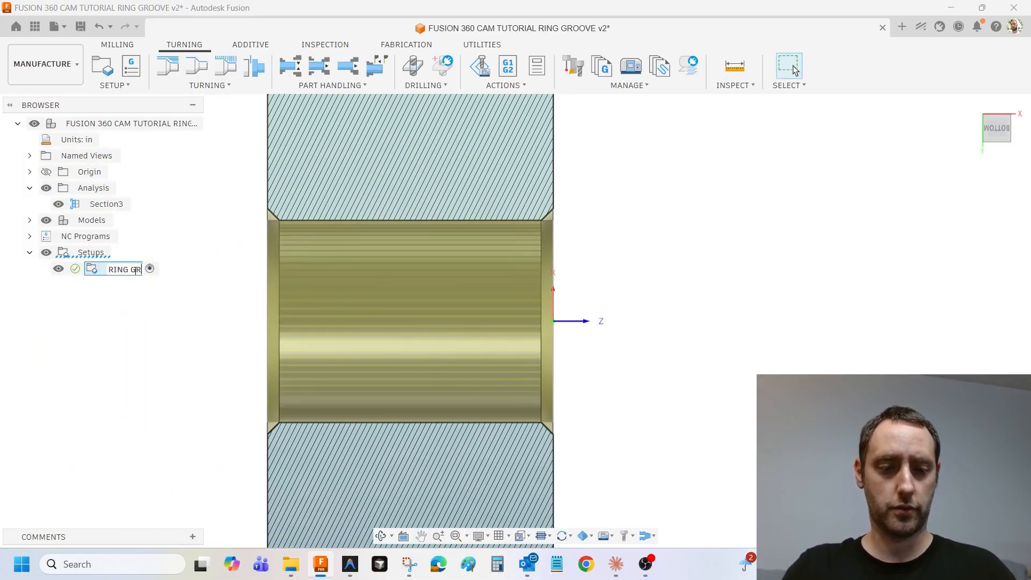
pyautogui.write('OOVE')
pyautogui.press('Return')
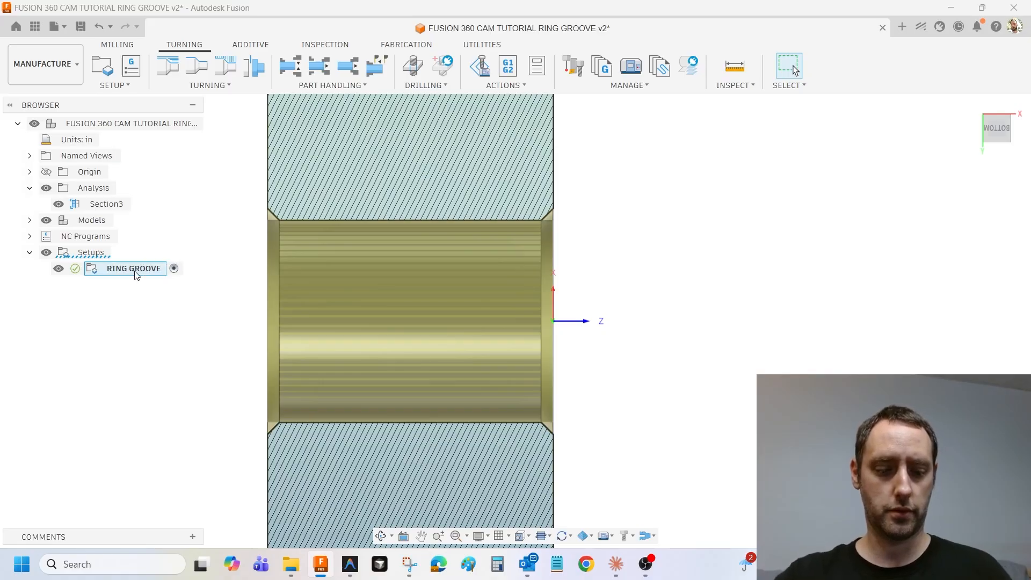
# - Start a Turning Profile Roughing operation and create a new general turning tool for it with the description VNMG332 NEUTRAL
pyautogui.scroll(-5, 536, 363)
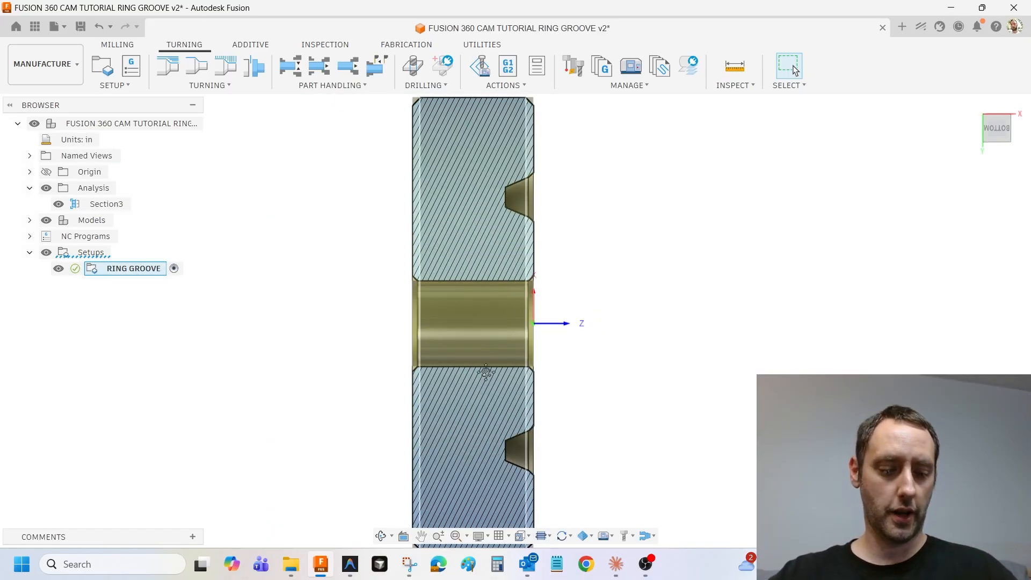
pyautogui.keyDown('shift'); pyautogui.moveTo(524, 384); pyautogui.dragTo(509, 389, button='middle'); pyautogui.keyUp('shift')
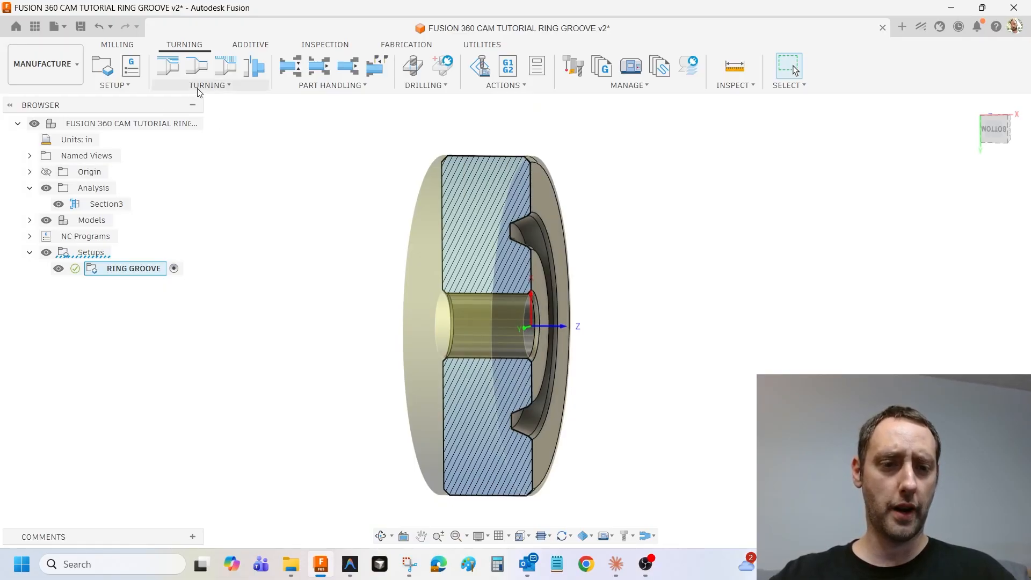
pyautogui.click(169, 68)
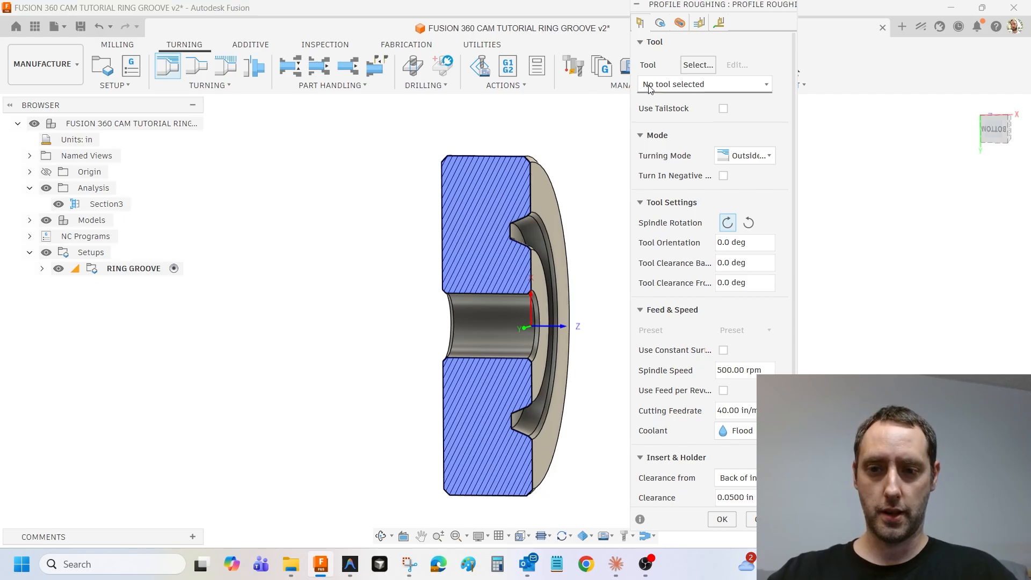
pyautogui.click(698, 65)
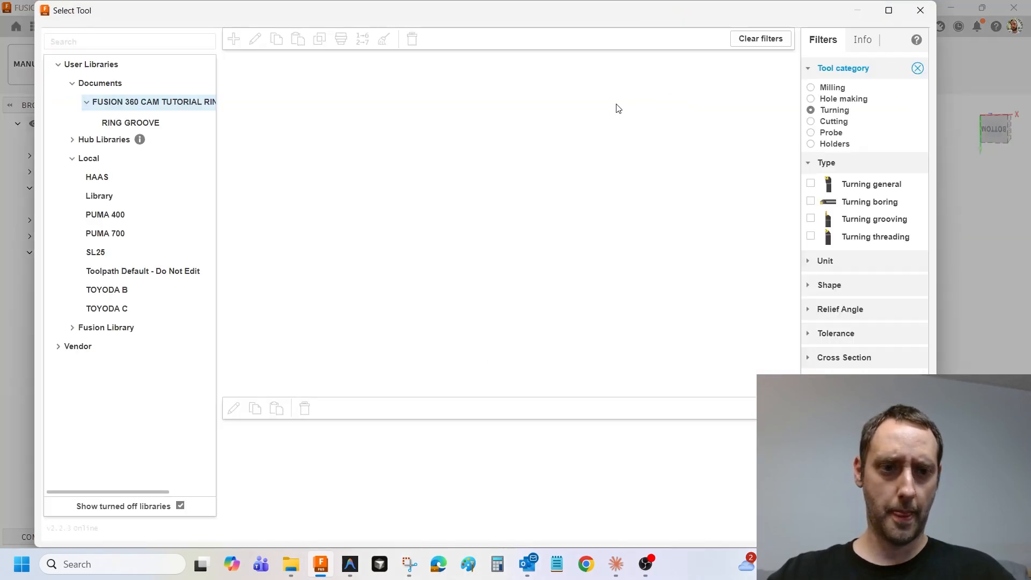
pyautogui.click(232, 39)
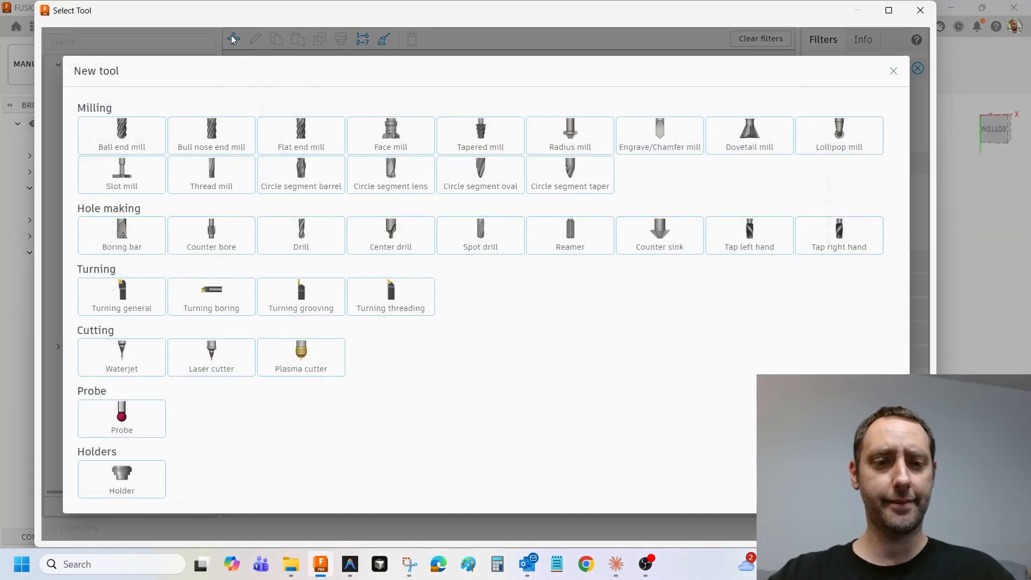
pyautogui.click(136, 302)
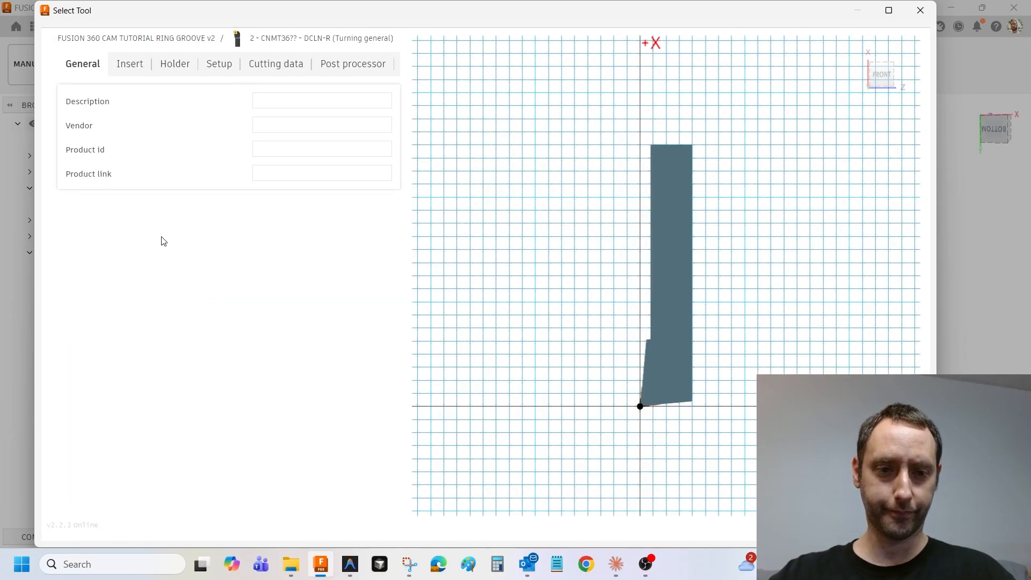
pyautogui.click(290, 104)
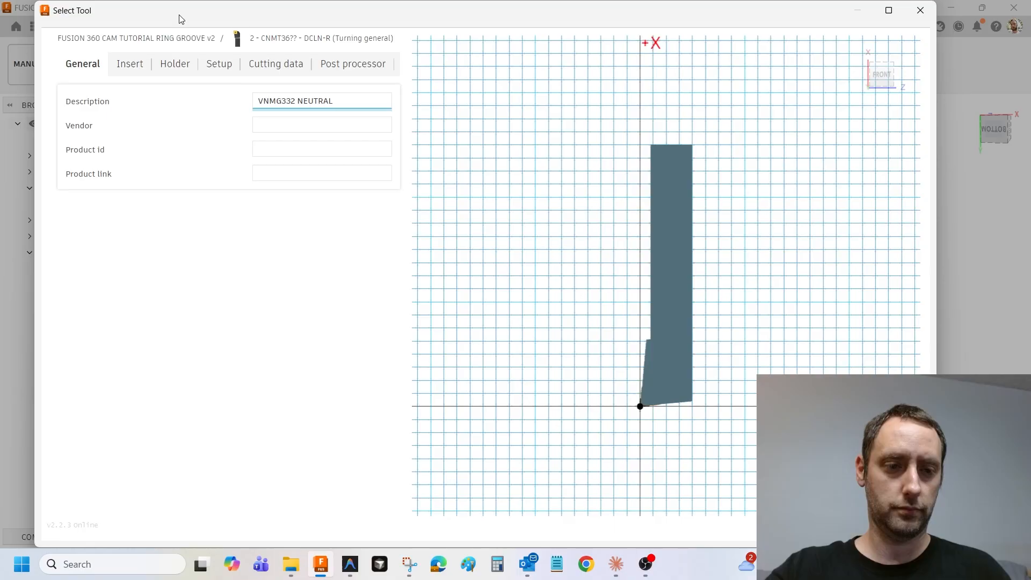
# - Define the insert as a V 35deg diamond with a Type G cross section, 3/16 in thickness and 1/32 in corner radius
pyautogui.click(135, 65)
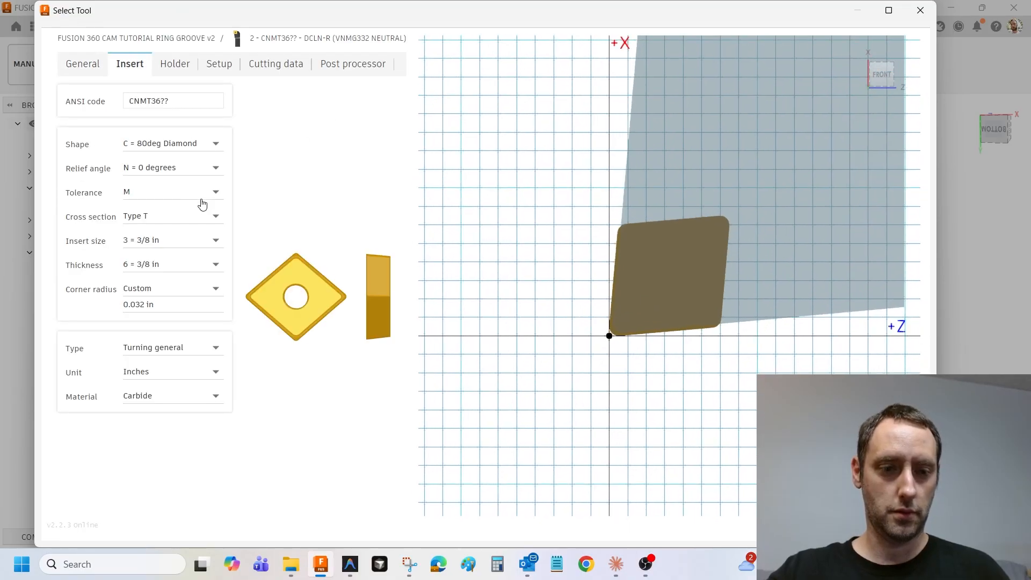
pyautogui.click(176, 144)
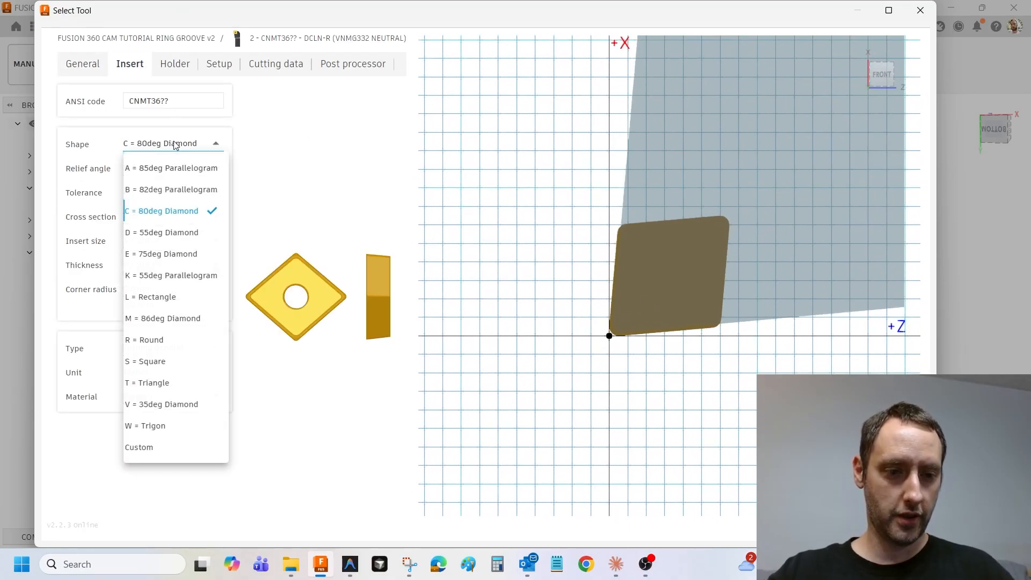
pyautogui.click(160, 407)
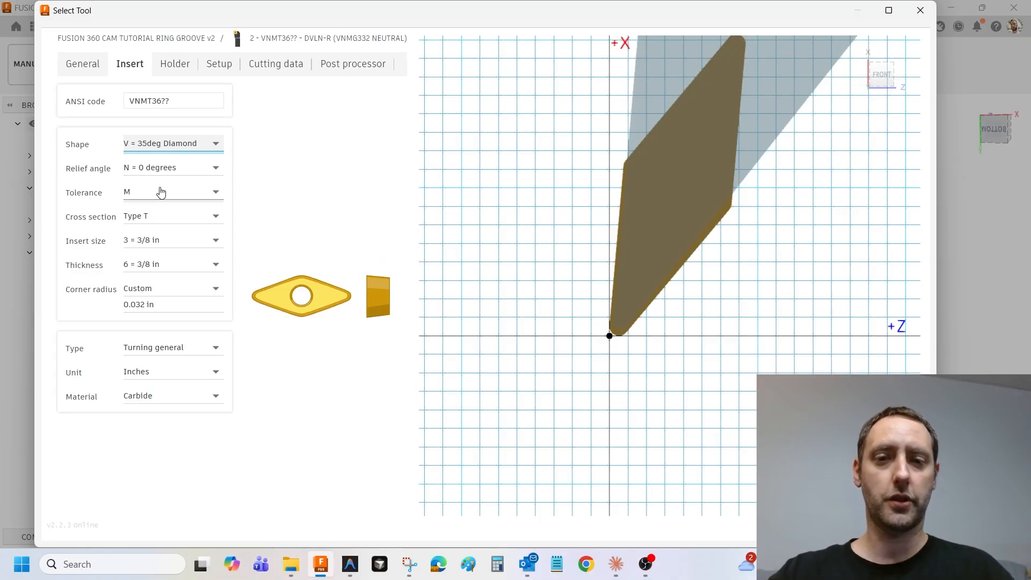
pyautogui.click(167, 218)
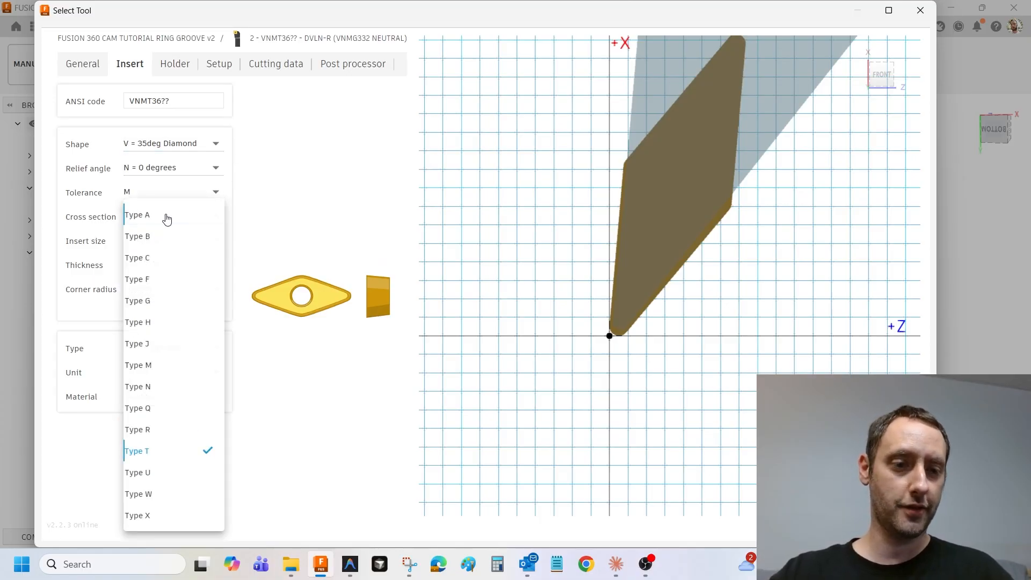
pyautogui.click(167, 304)
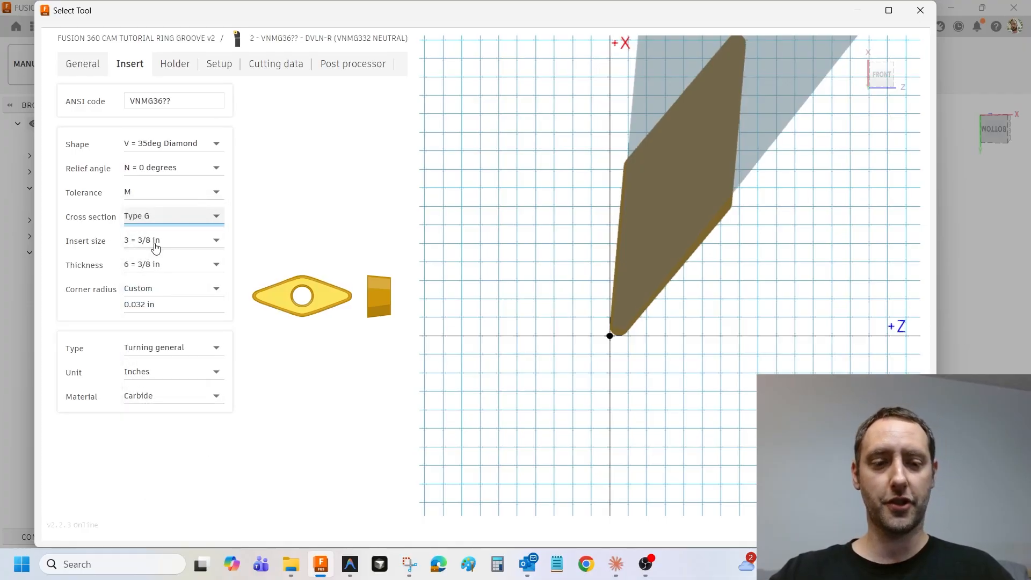
pyautogui.click(140, 270)
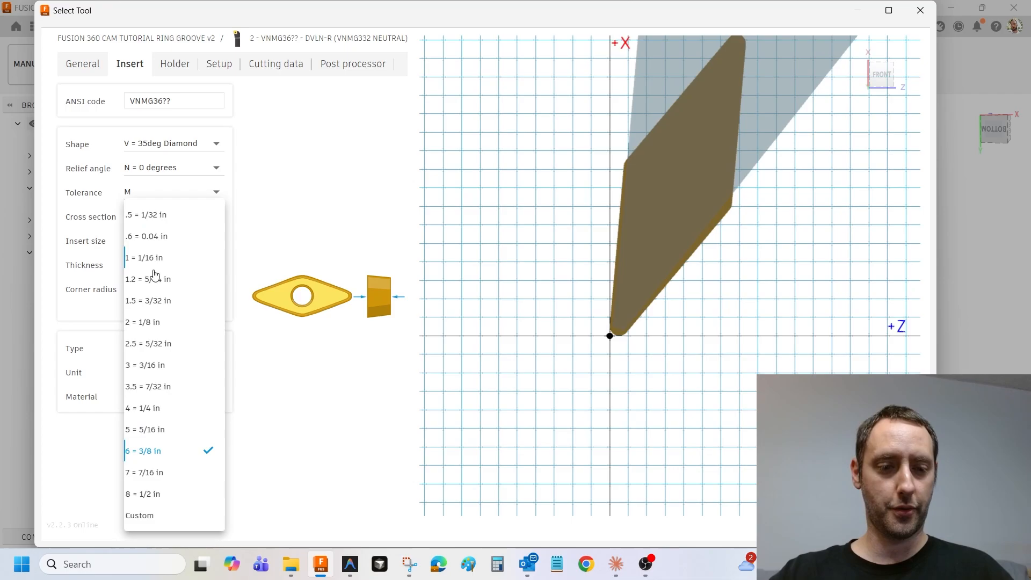
pyautogui.click(158, 365)
pyautogui.click(164, 296)
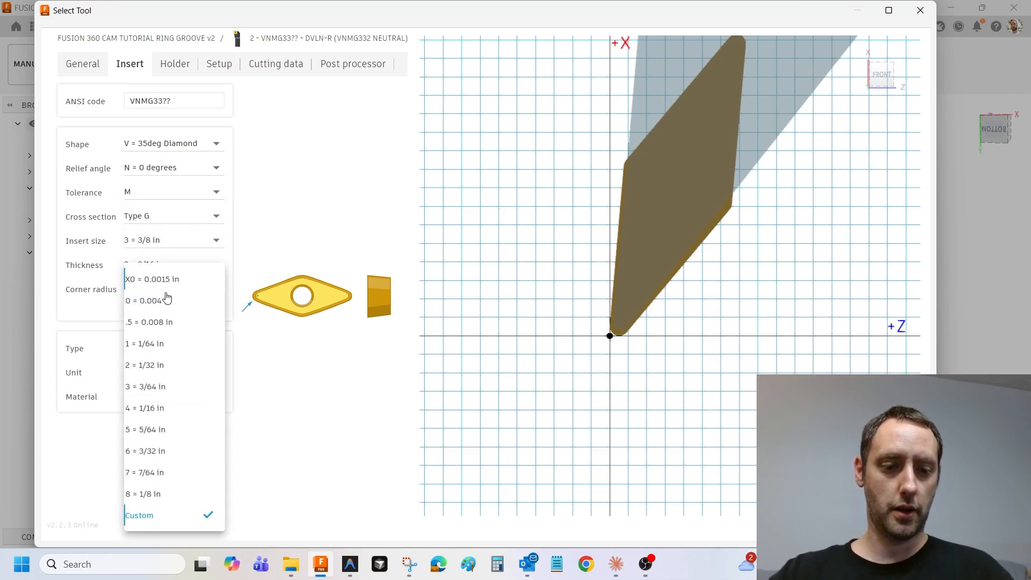
pyautogui.click(153, 364)
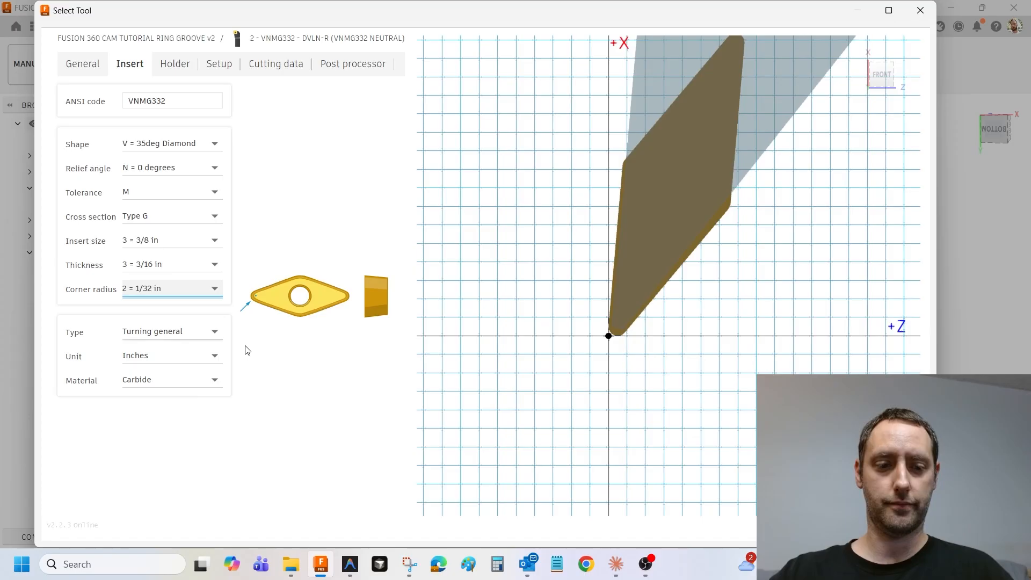
# - Make the tool holder's hand neutral
pyautogui.click(173, 70)
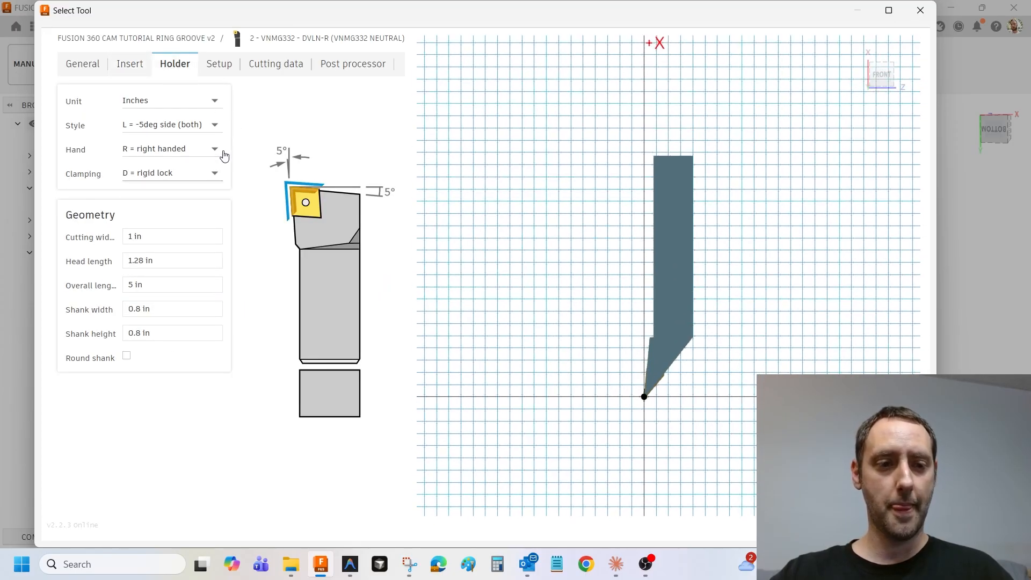
pyautogui.click(186, 152)
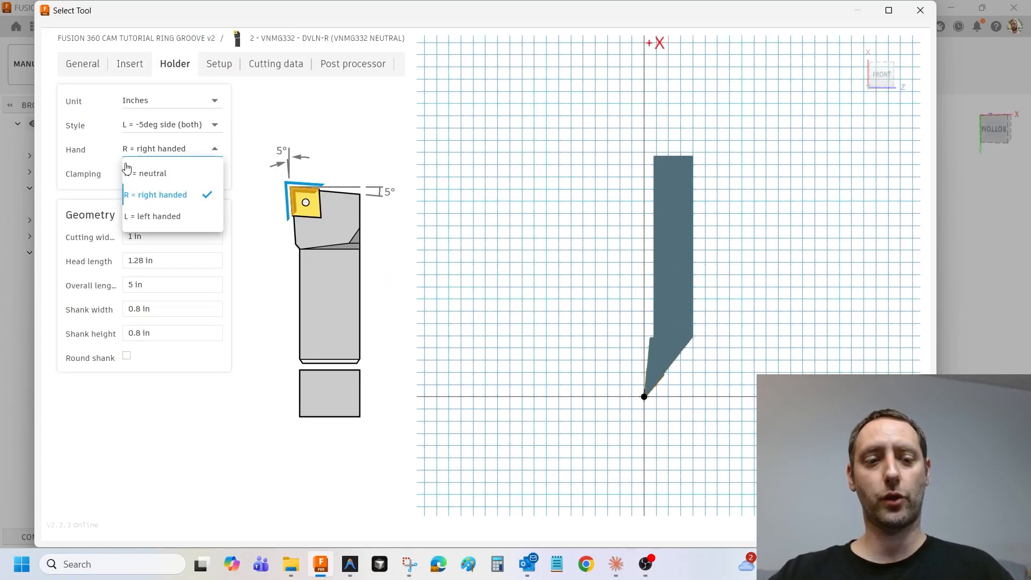
pyautogui.click(145, 174)
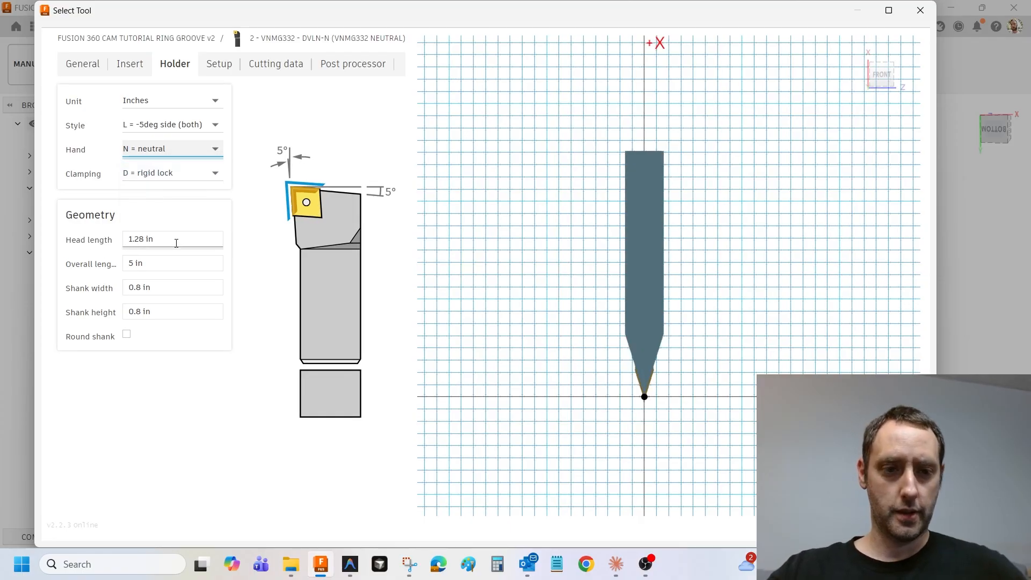
# - Set the tool's orientation in the turret to 90 degrees
pyautogui.click(219, 65)
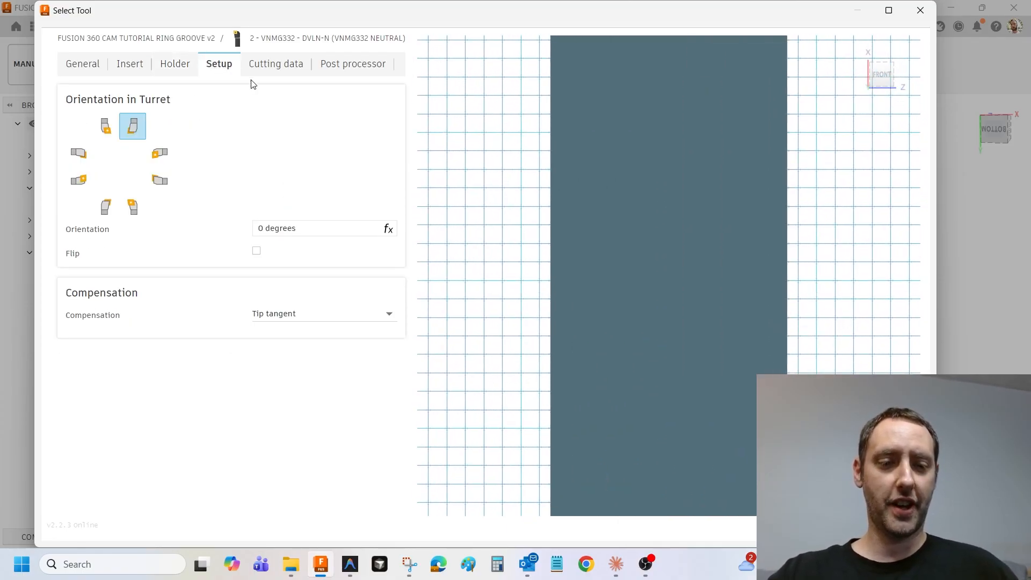
pyautogui.click(315, 229)
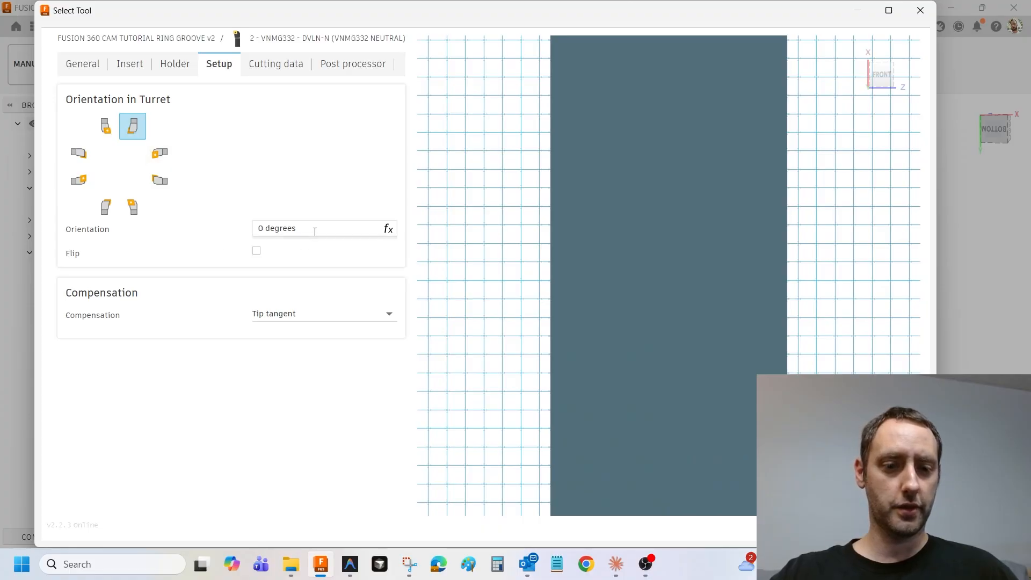
pyautogui.write('9')
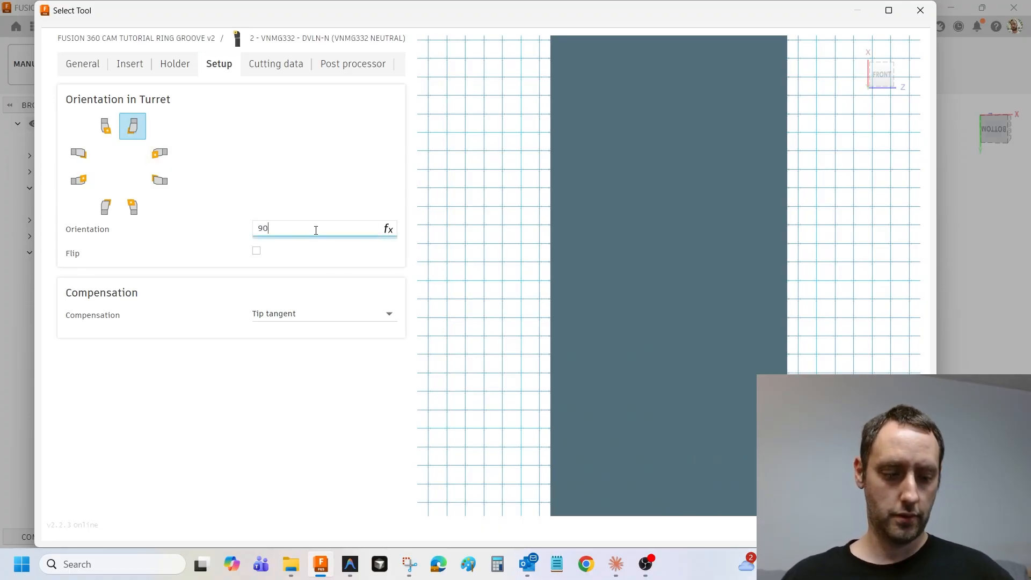
pyautogui.write('0')
pyautogui.press('Tab')
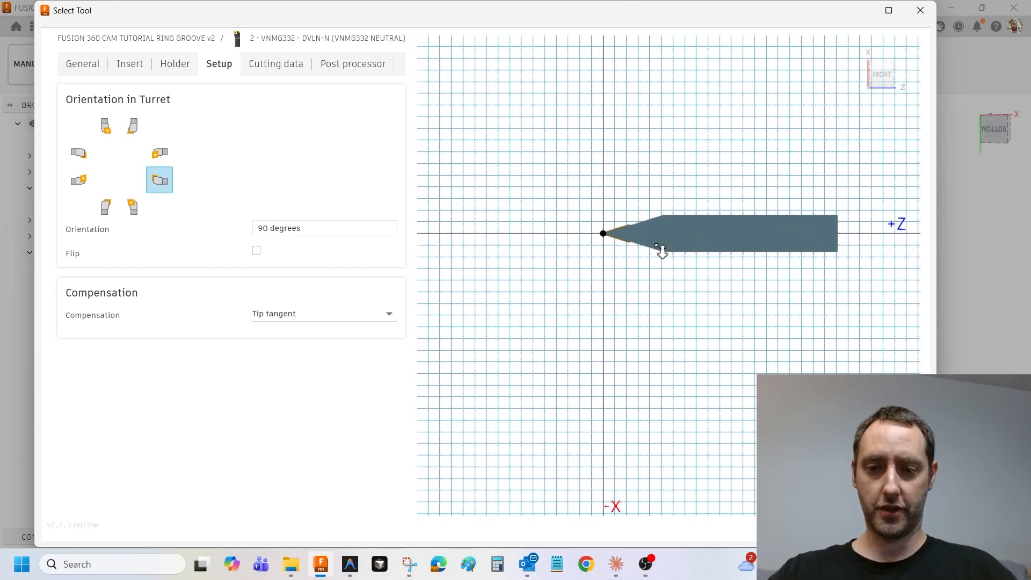
pyautogui.scroll(3, 655, 245)
pyautogui.scroll(-1, 656, 280)
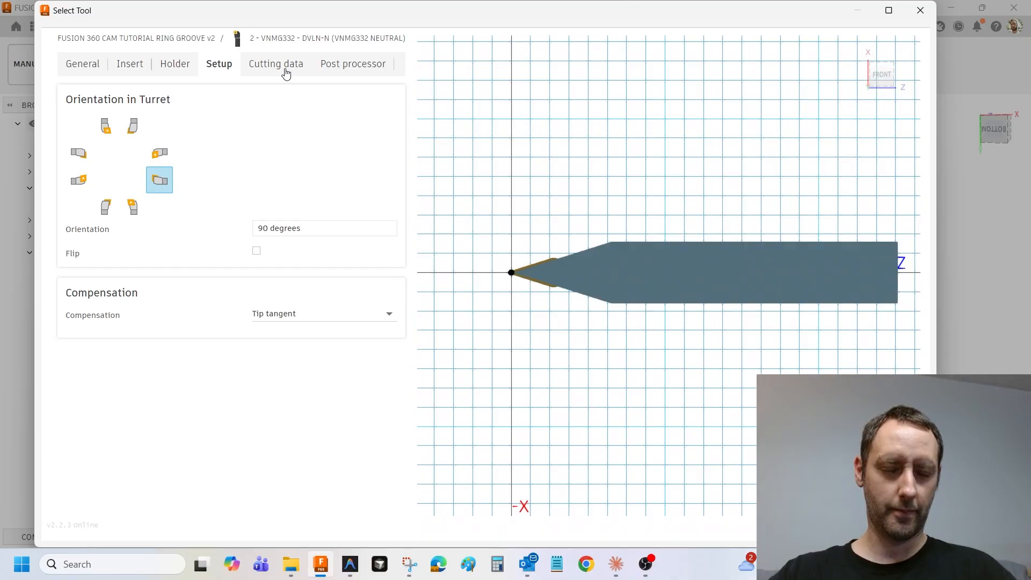
# - Set the surface speed in the tool's default cutting data to 550 ft/min
pyautogui.click(285, 74)
pyautogui.click(382, 144)
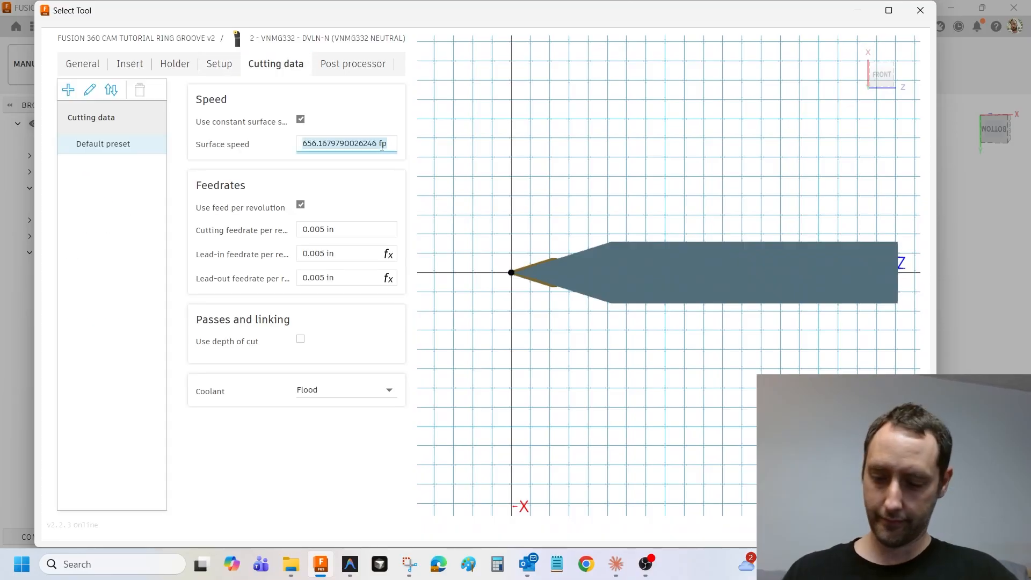
pyautogui.write('55')
pyautogui.press('Tab')
pyautogui.press('Tab')
pyautogui.press('Tab')
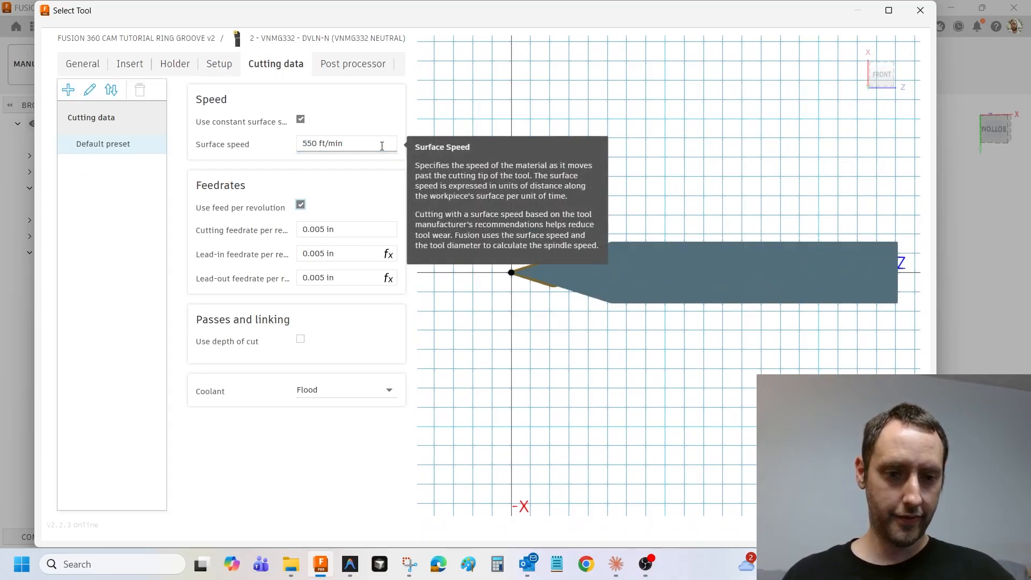
# - Review the tool's post processor number, then accept the new tool for the roughing operation
pyautogui.click(357, 65)
pyautogui.click(324, 99)
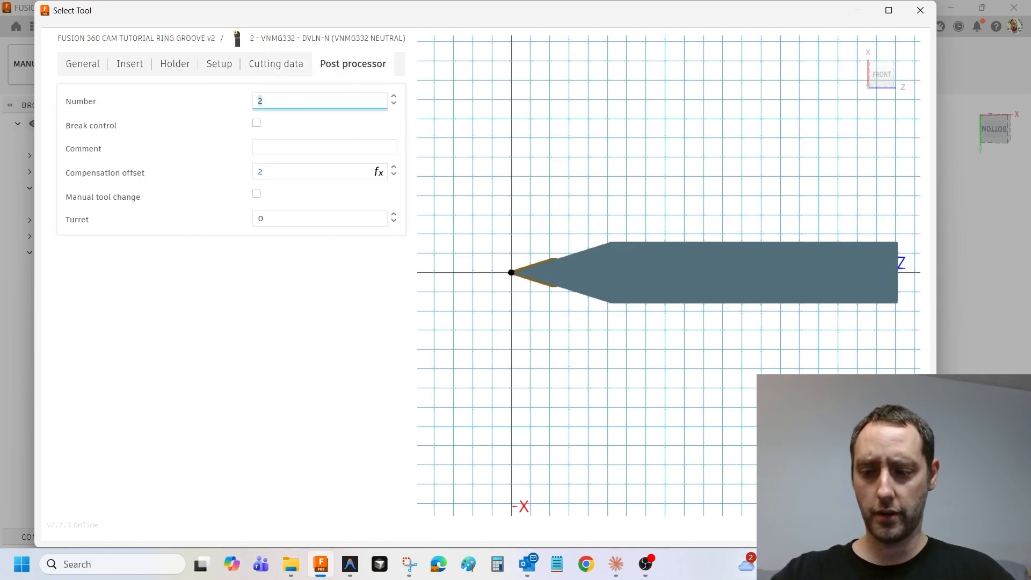
pyautogui.click(892, 525)
pyautogui.click(892, 525)
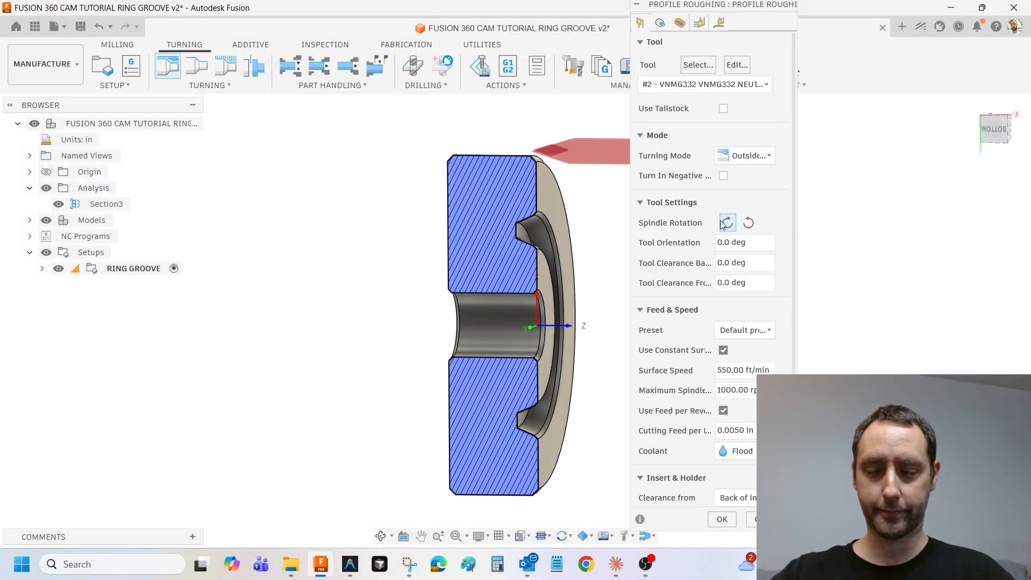
# - Confine the toolpath with Model front as the front limit and the groove's bottom face as the selected back reference
pyautogui.click(660, 23)
pyautogui.click(644, 26)
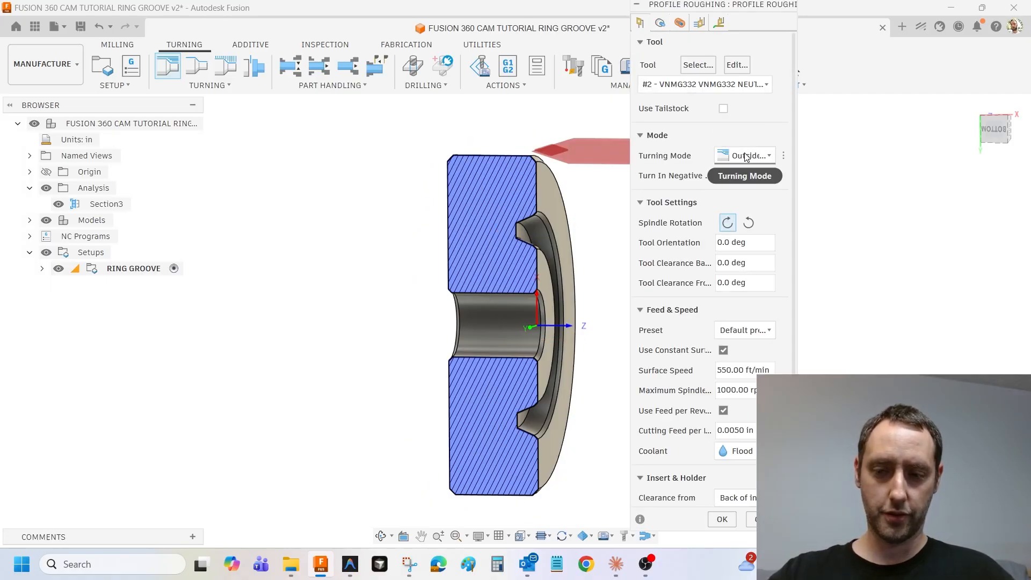
pyautogui.moveTo(751, 160)
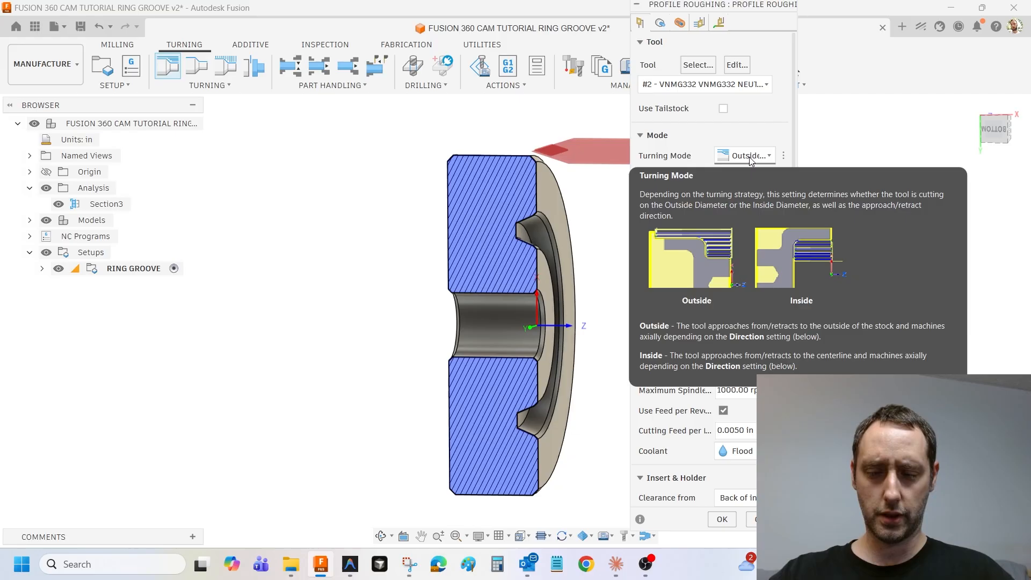
pyautogui.click(660, 24)
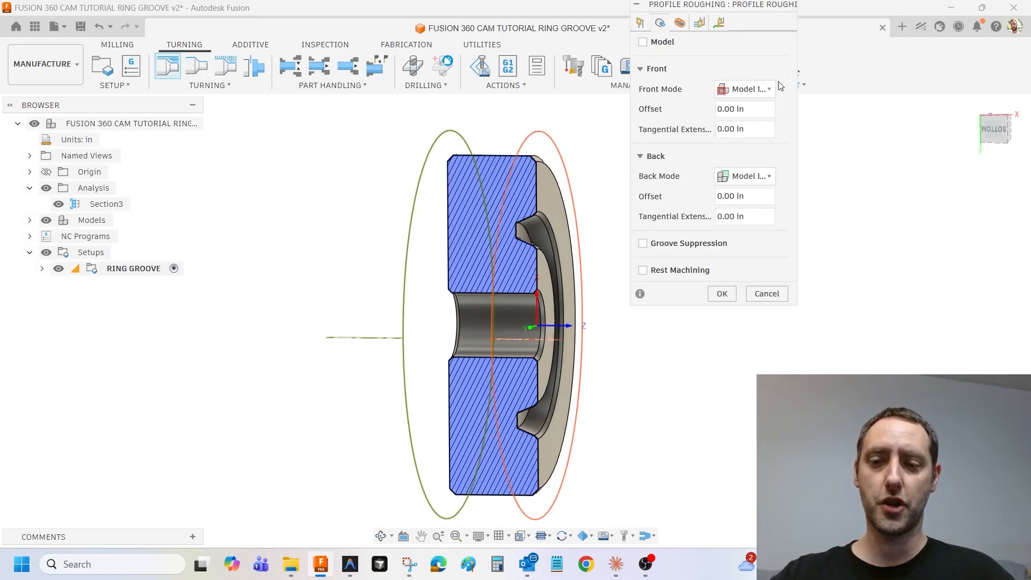
pyautogui.click(763, 89)
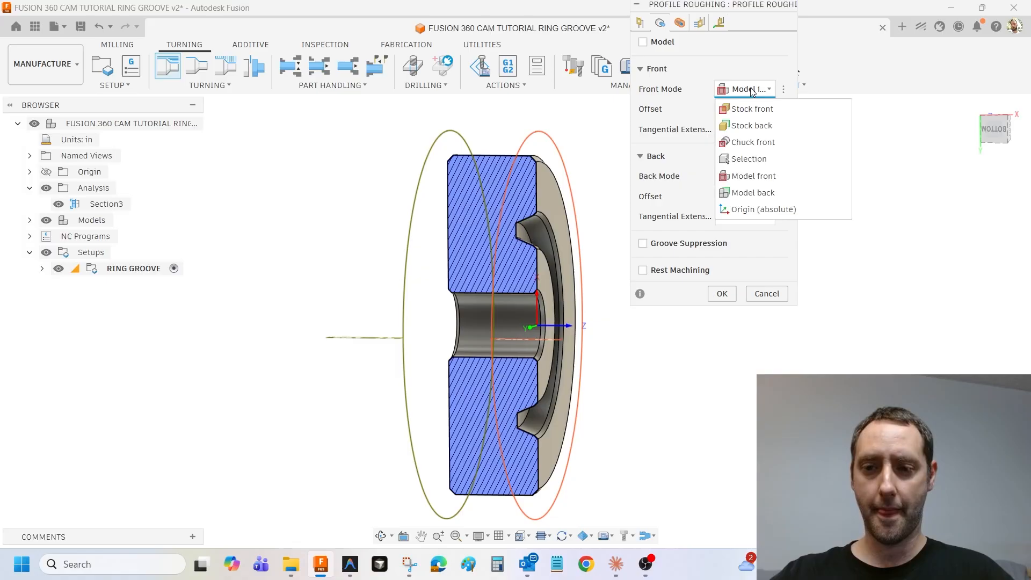
pyautogui.click(767, 176)
pyautogui.click(753, 176)
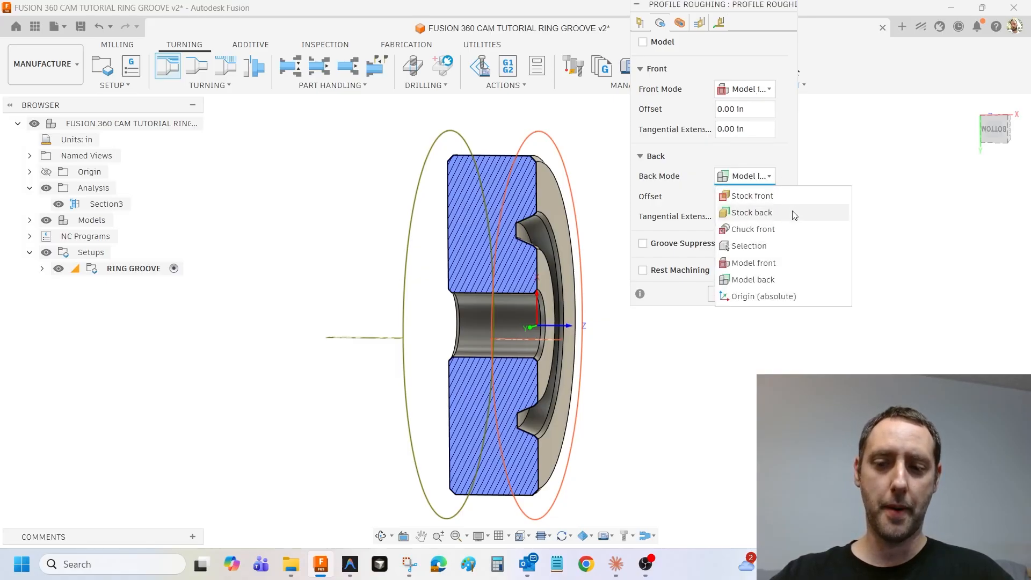
pyautogui.click(752, 246)
pyautogui.scroll(6, 508, 235)
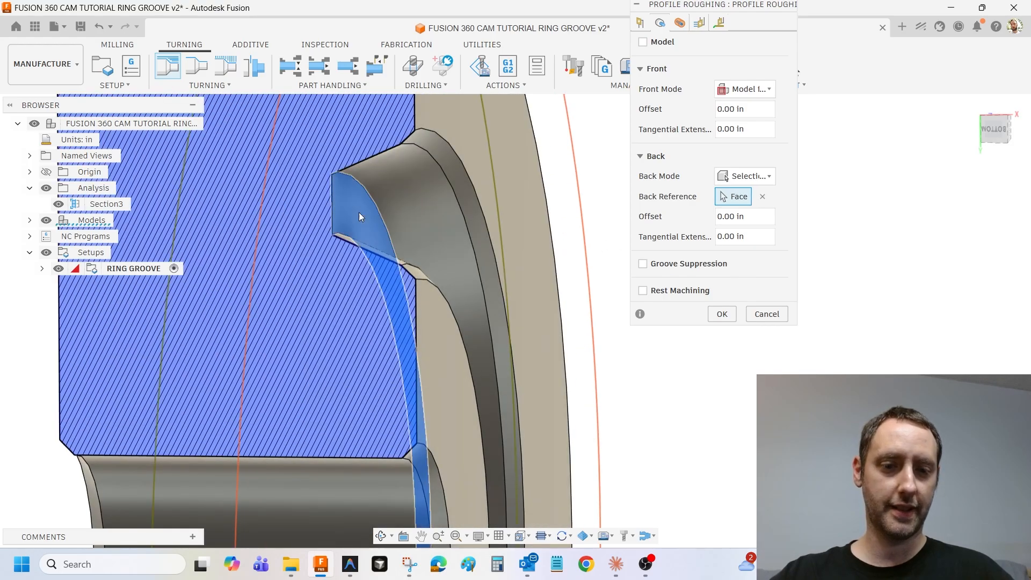
pyautogui.scroll(-5, 358, 213)
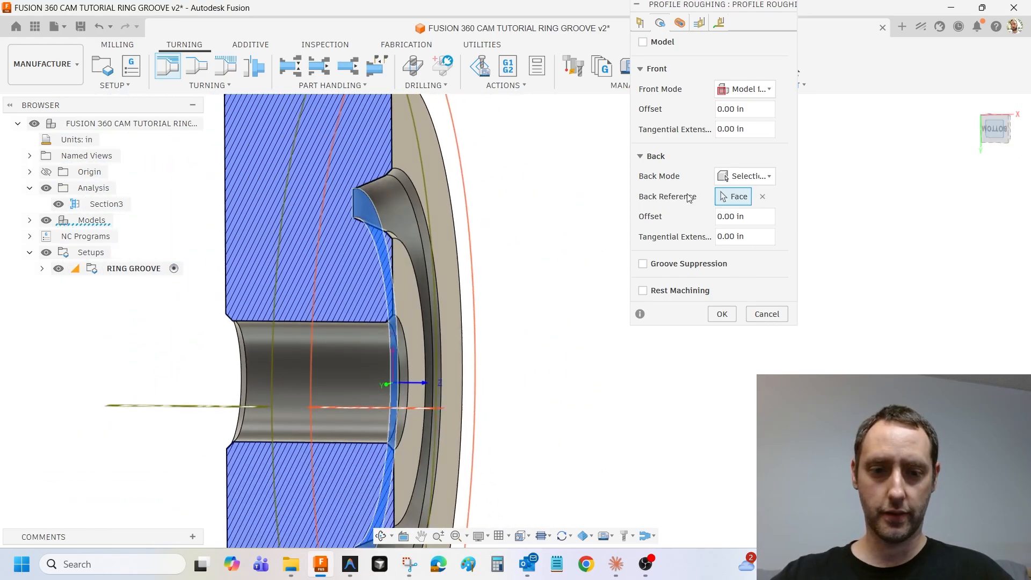
# - Set the clearance radius from the groove's outer chamfer edge on the front face, with an offset of 0.05 in
pyautogui.scroll(4, 364, 201)
pyautogui.scroll(-2, 477, 237)
pyautogui.moveTo(472, 248); pyautogui.dragTo(523, 281, button='middle')
pyautogui.click(680, 25)
pyautogui.moveTo(308, 260); pyautogui.dragTo(415, 231, button='middle')
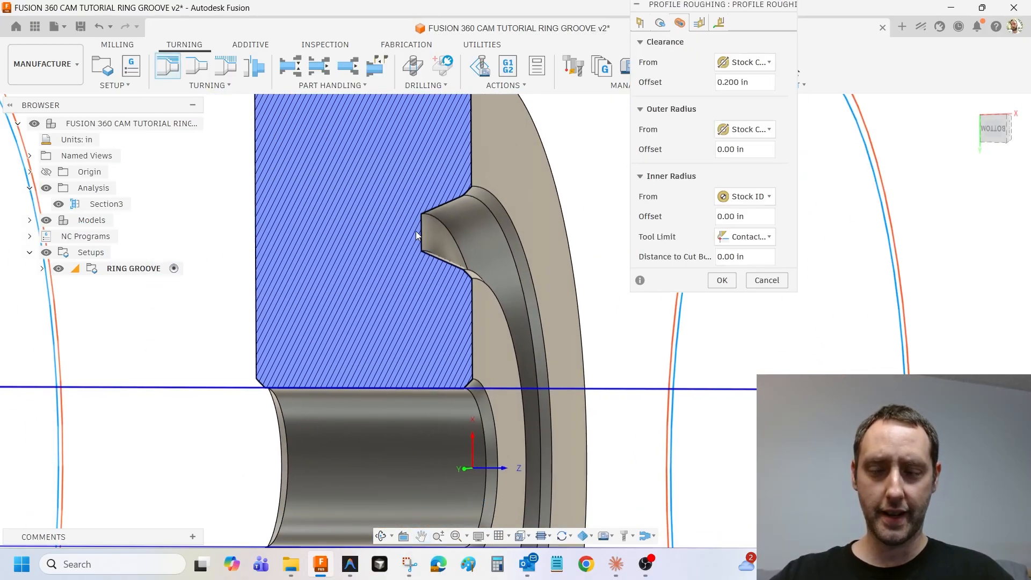
pyautogui.scroll(-1, 416, 231)
pyautogui.moveTo(483, 215); pyautogui.dragTo(533, 214, button='middle')
pyautogui.click(751, 62)
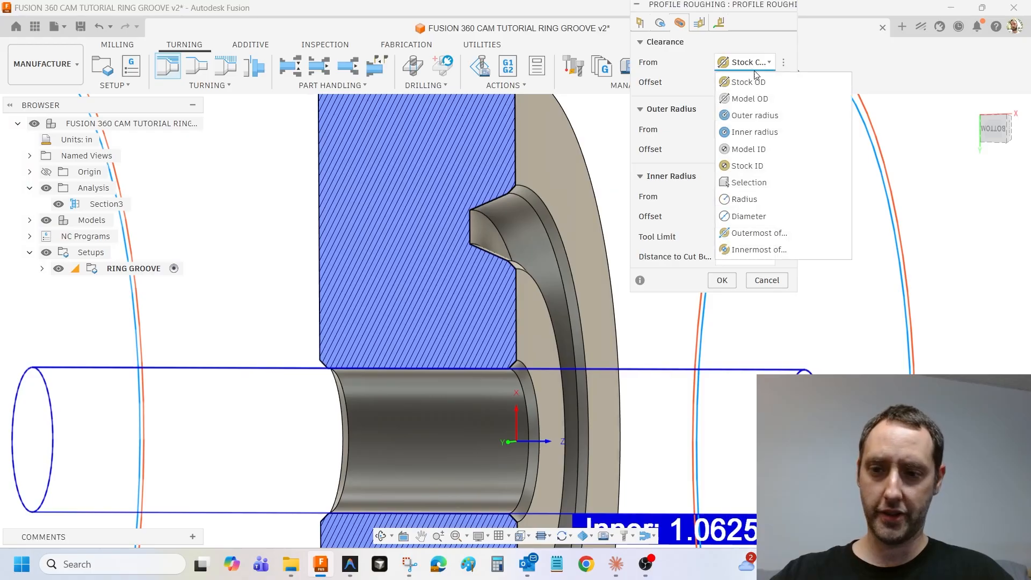
pyautogui.click(752, 184)
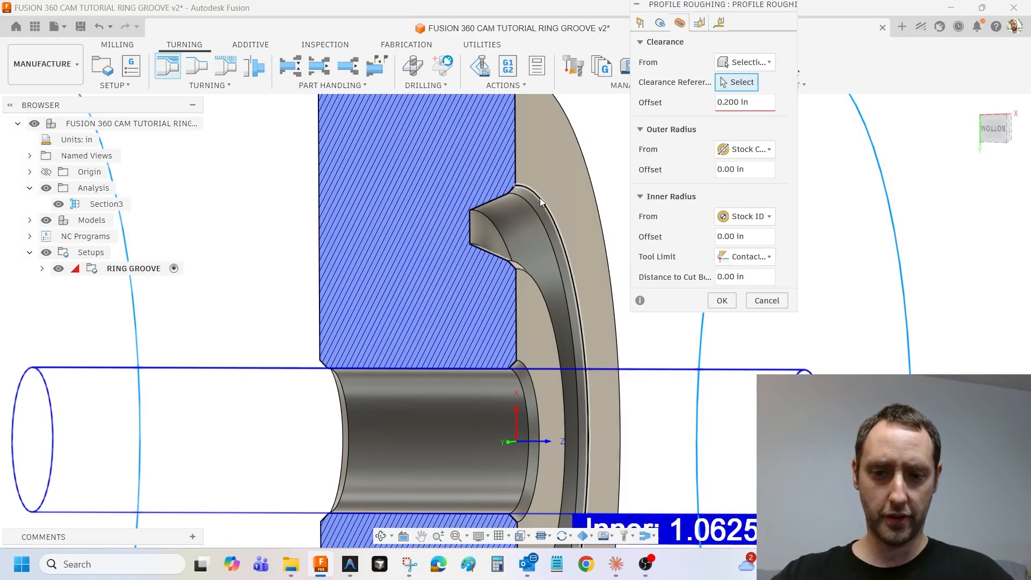
pyautogui.scroll(5, 520, 188)
pyautogui.scroll(-5, 518, 185)
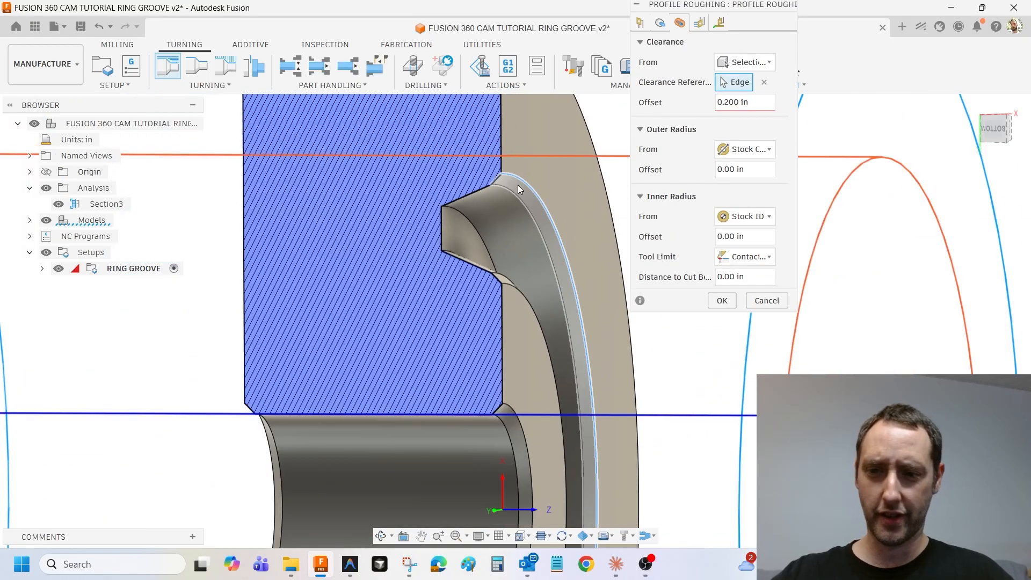
pyautogui.click(744, 102)
pyautogui.write('.')
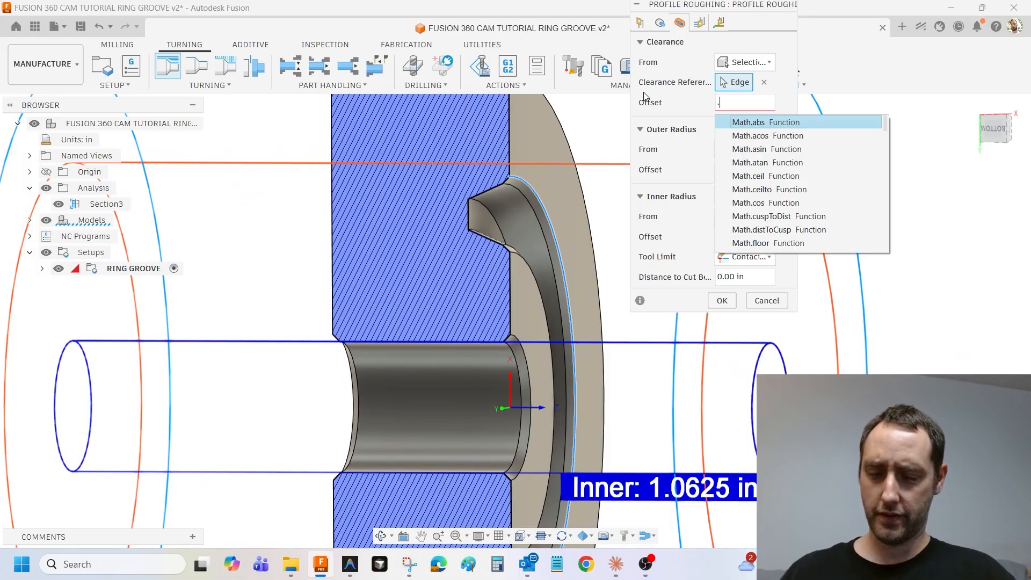
pyautogui.write('05')
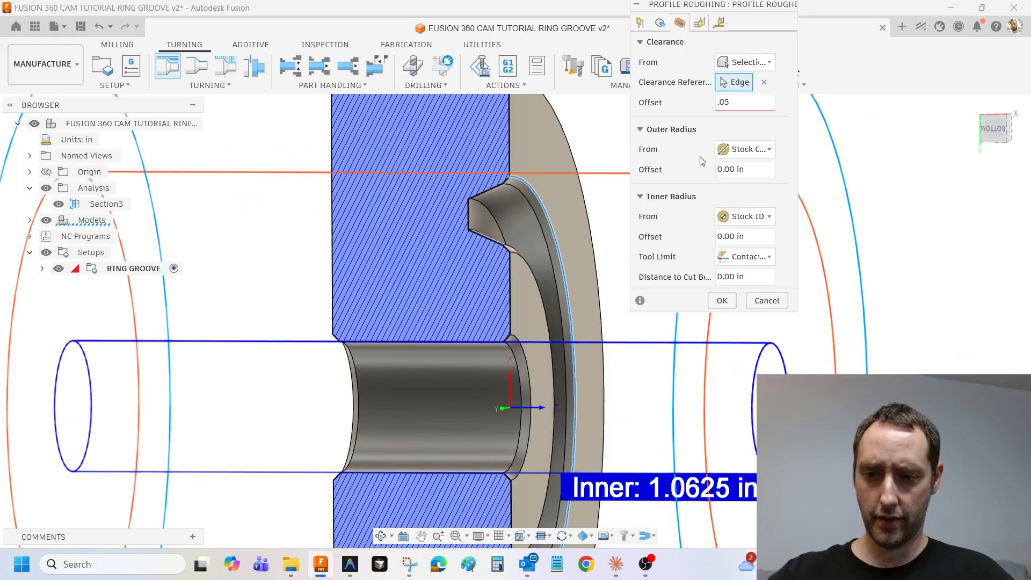
# - Base the outer radius on a selection and pick the groove's outer chamfer edge as its reference
pyautogui.click(747, 149)
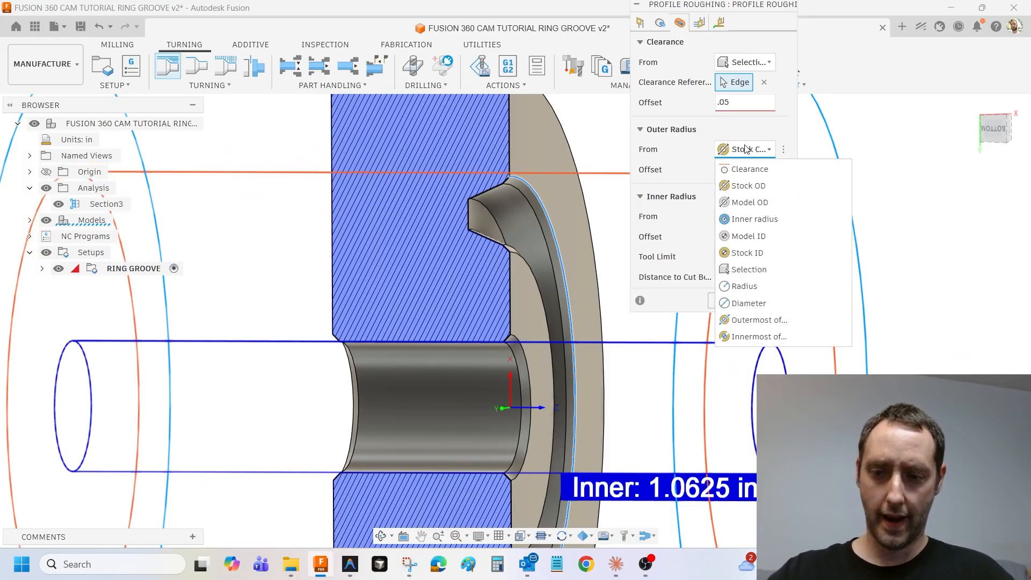
pyautogui.click(757, 270)
pyautogui.scroll(5, 568, 183)
pyautogui.click(483, 188)
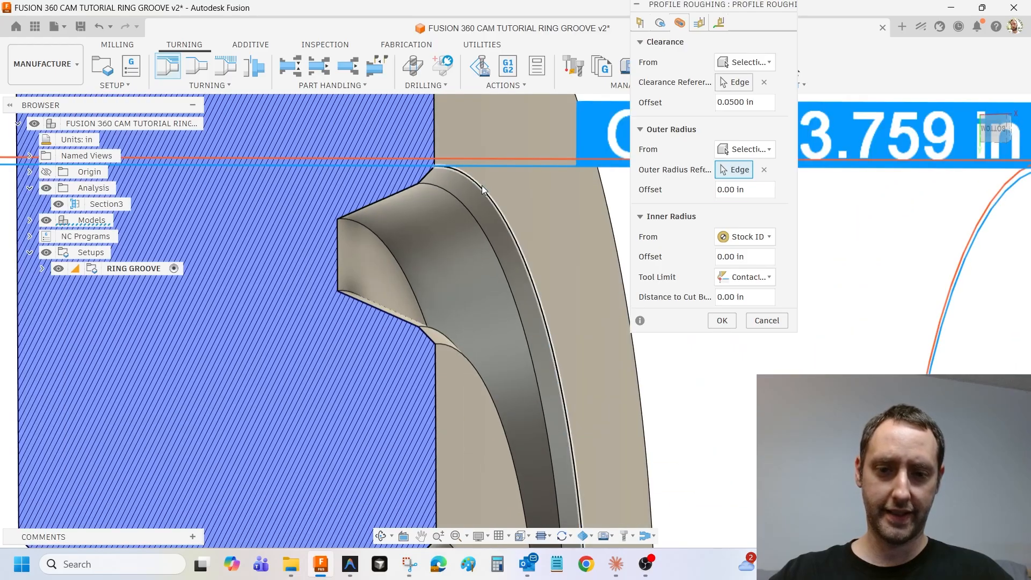
# - Base the inner radius on a selection and pick the groove's inner chamfer edge on the front face as its reference
pyautogui.scroll(-5, 515, 189)
pyautogui.click(746, 236)
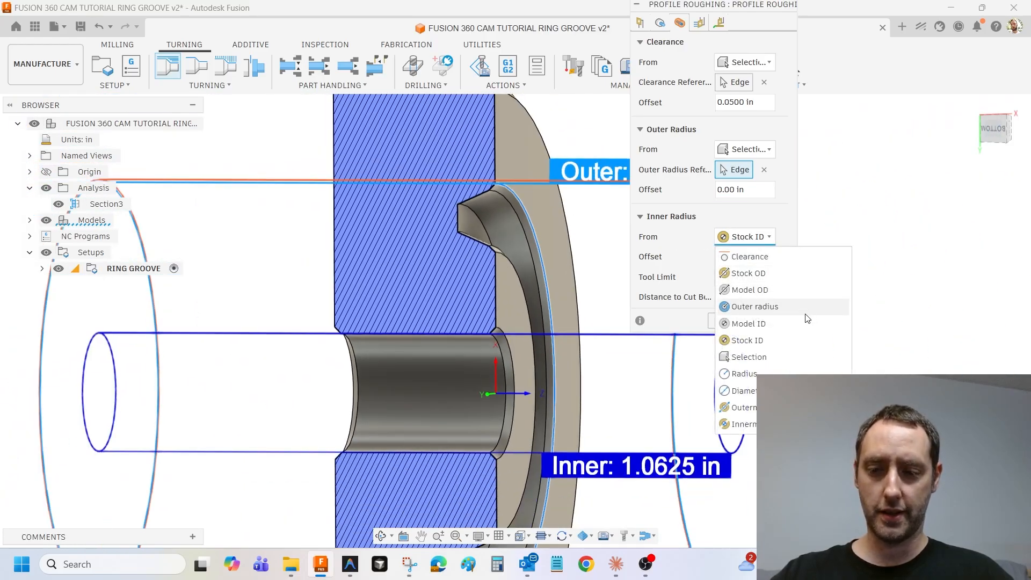
pyautogui.click(760, 355)
pyautogui.scroll(3, 502, 290)
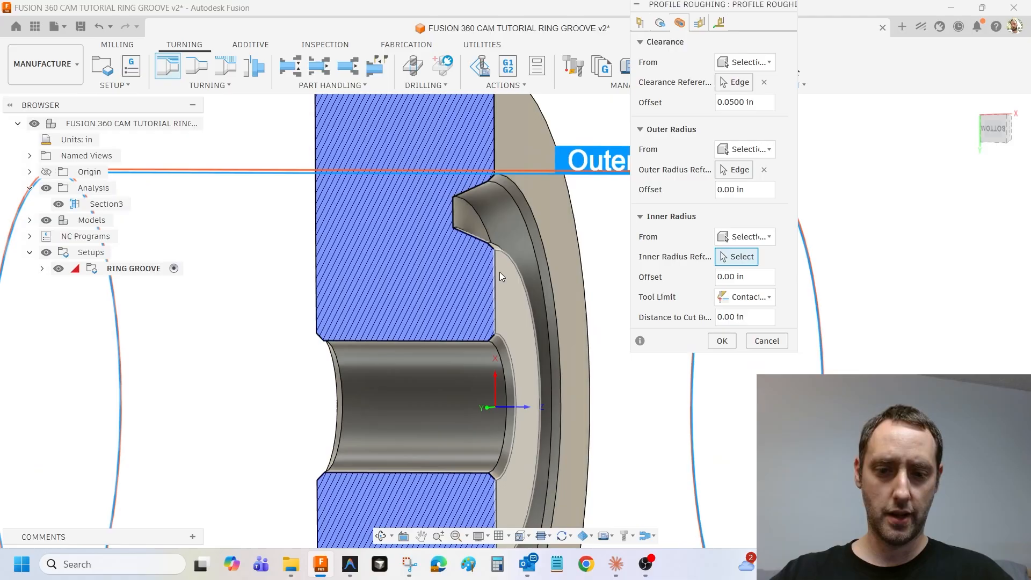
pyautogui.scroll(2, 499, 275)
pyautogui.click(501, 247)
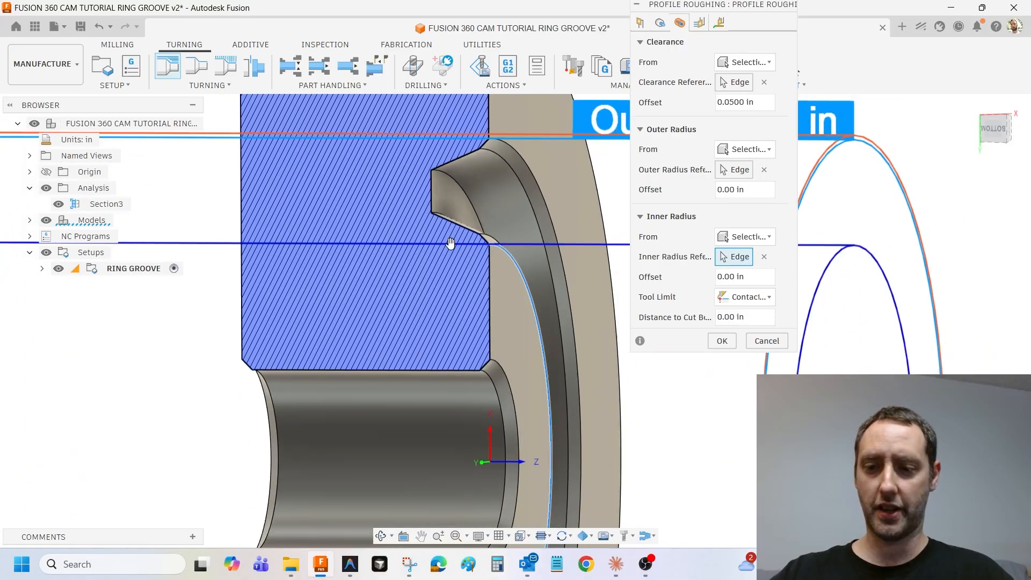
pyautogui.scroll(-6, 450, 243)
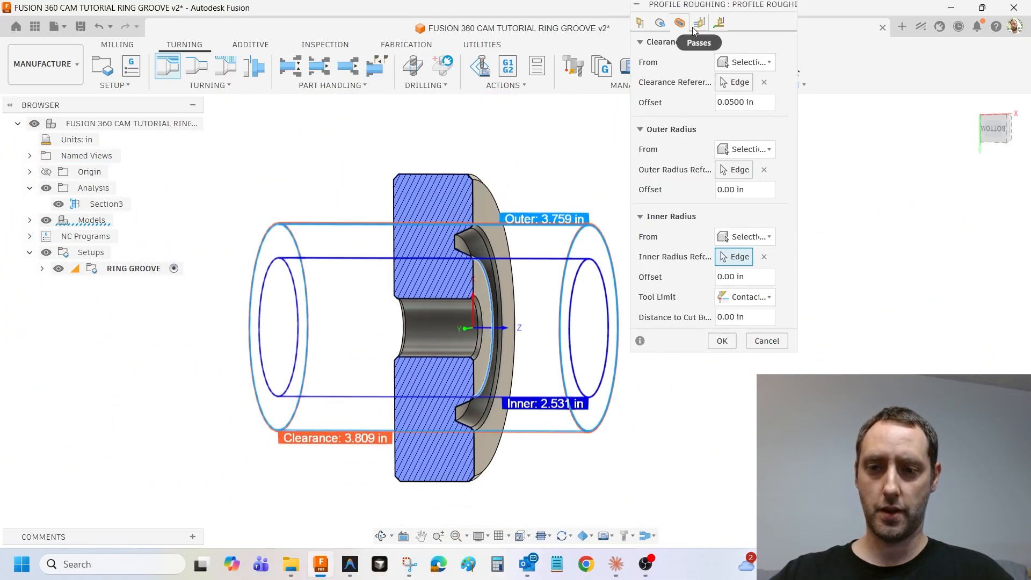
# - Set the roughing cycle to Vertical passes, the direction to Both ways, and grooving to Allow radial and axial grooving
pyautogui.click(695, 28)
pyautogui.click(772, 64)
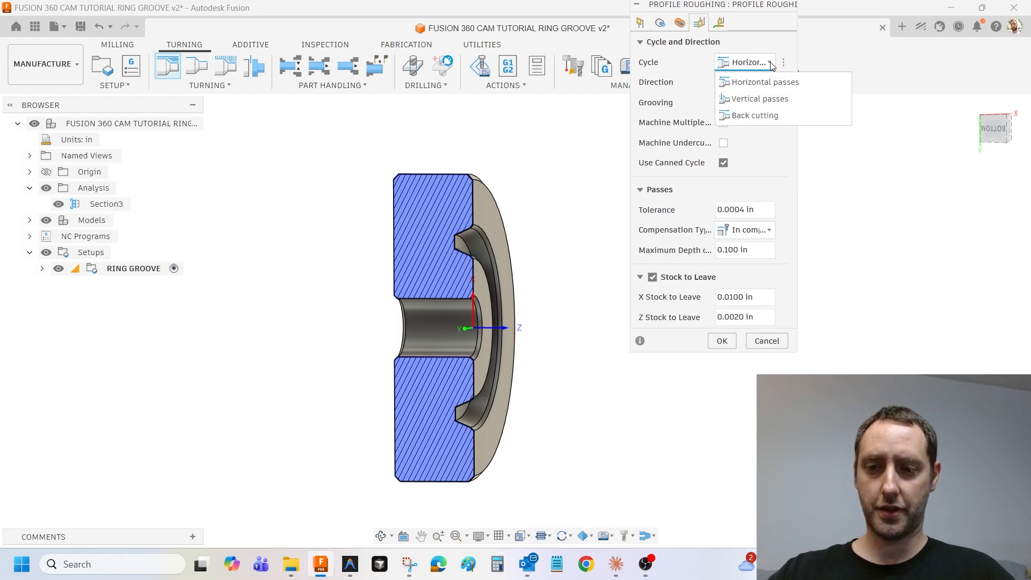
pyautogui.click(787, 99)
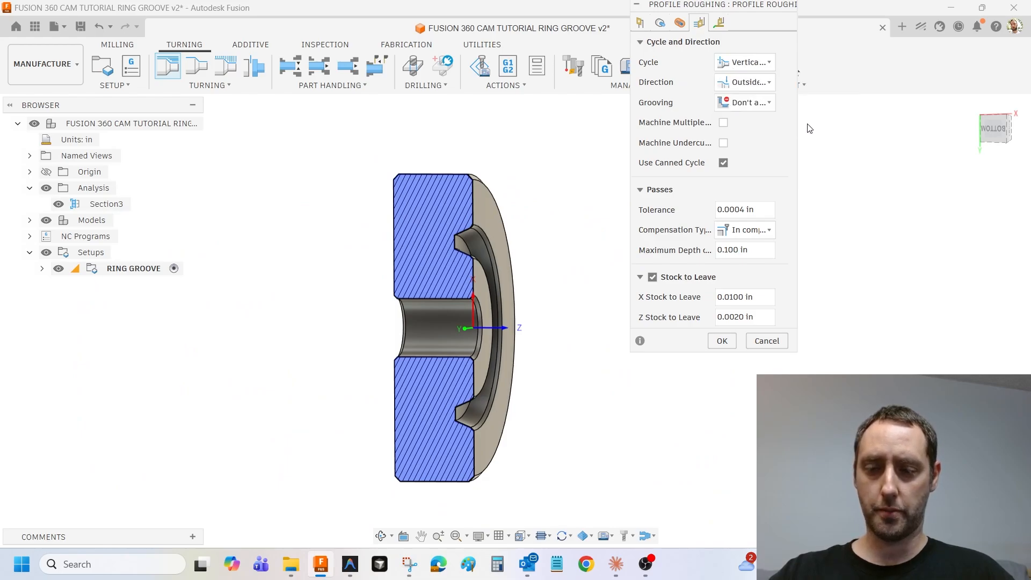
pyautogui.click(752, 84)
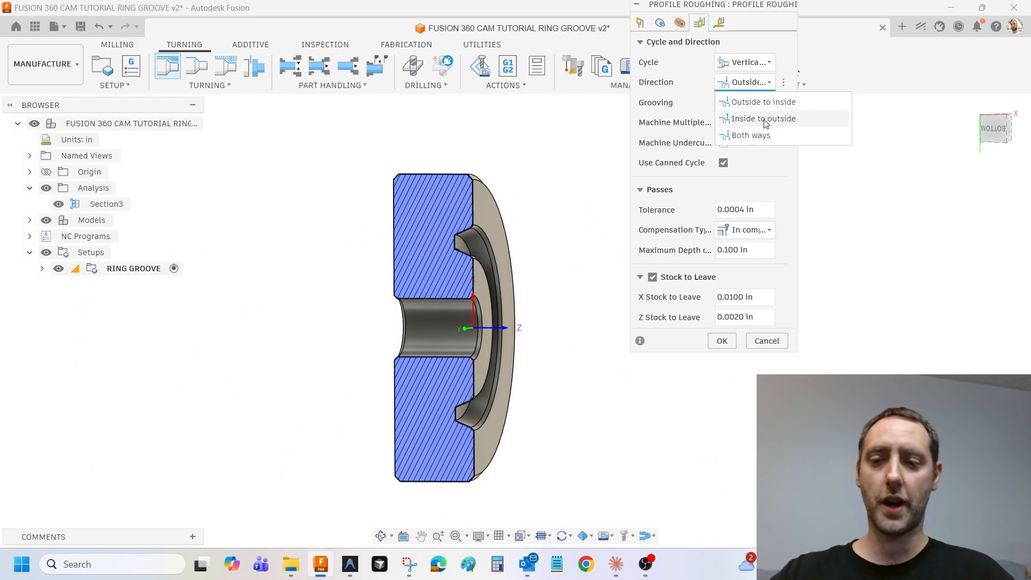
pyautogui.click(757, 136)
pyautogui.click(754, 103)
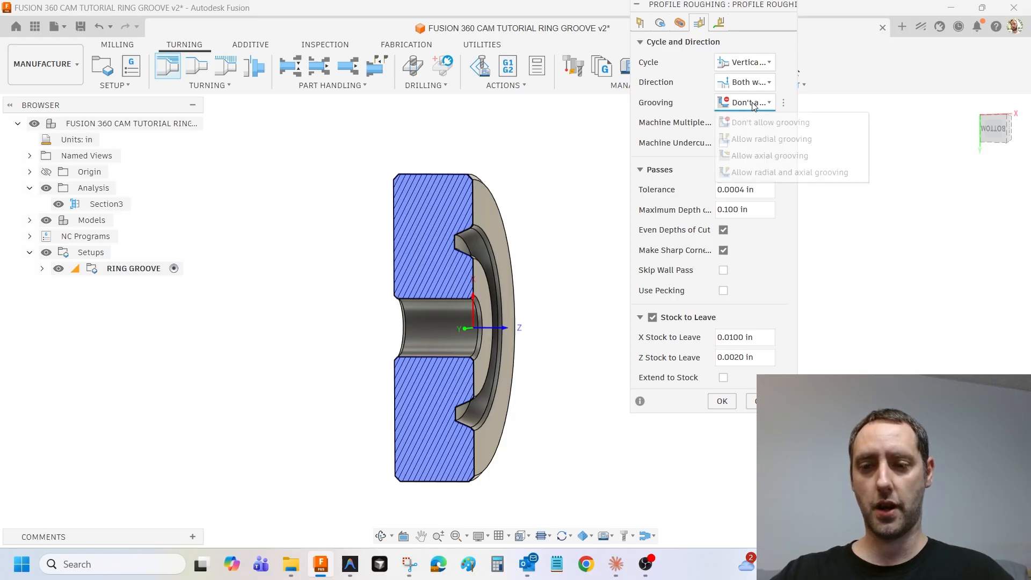
pyautogui.click(791, 173)
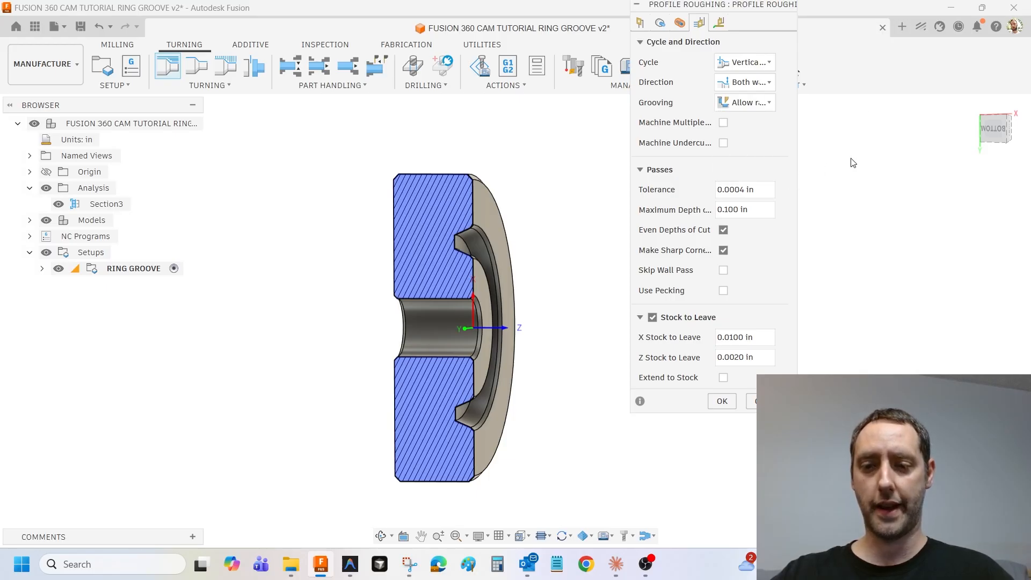
# - Set the maximum depth of cut to 0.03 in and X stock to leave to 0.002 in, then accept the operation
pyautogui.click(716, 209)
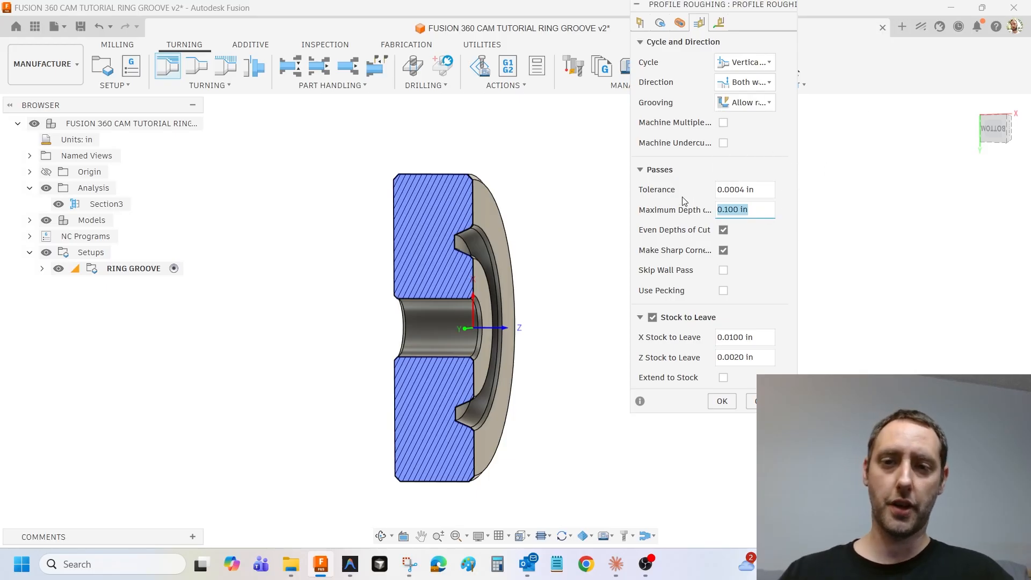
pyautogui.write('.03')
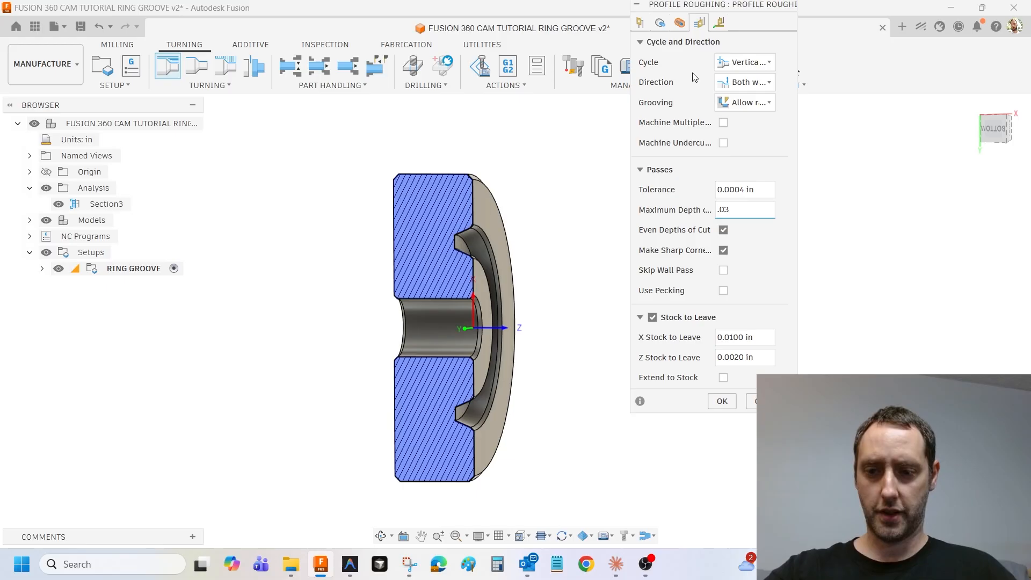
pyautogui.press('Tab')
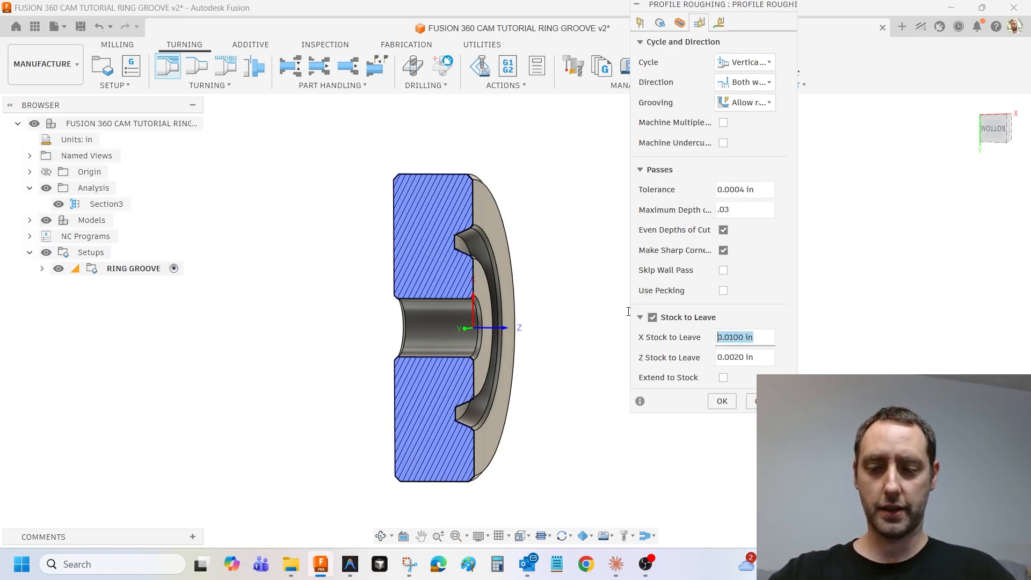
pyautogui.write('.002')
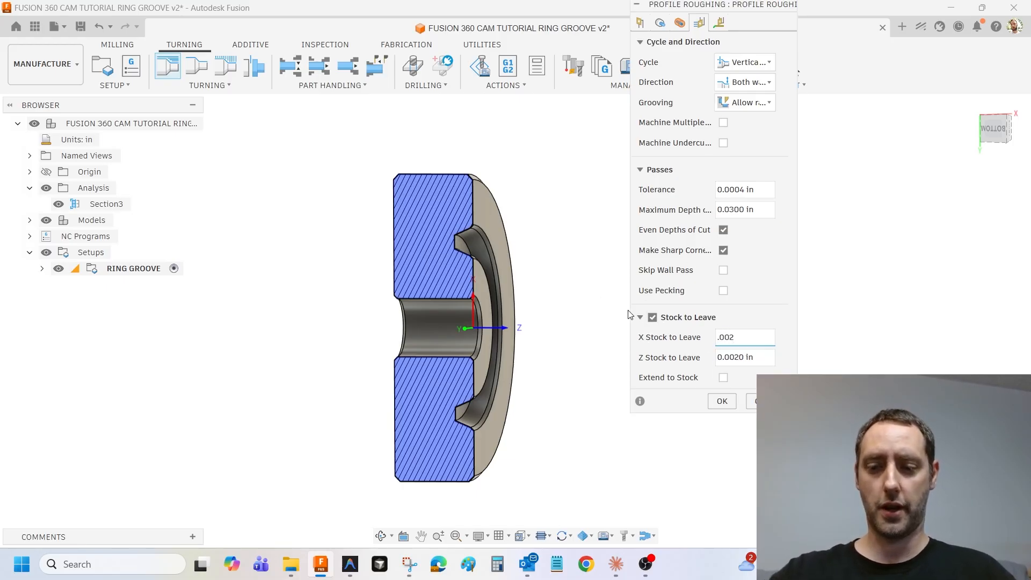
pyautogui.click(719, 23)
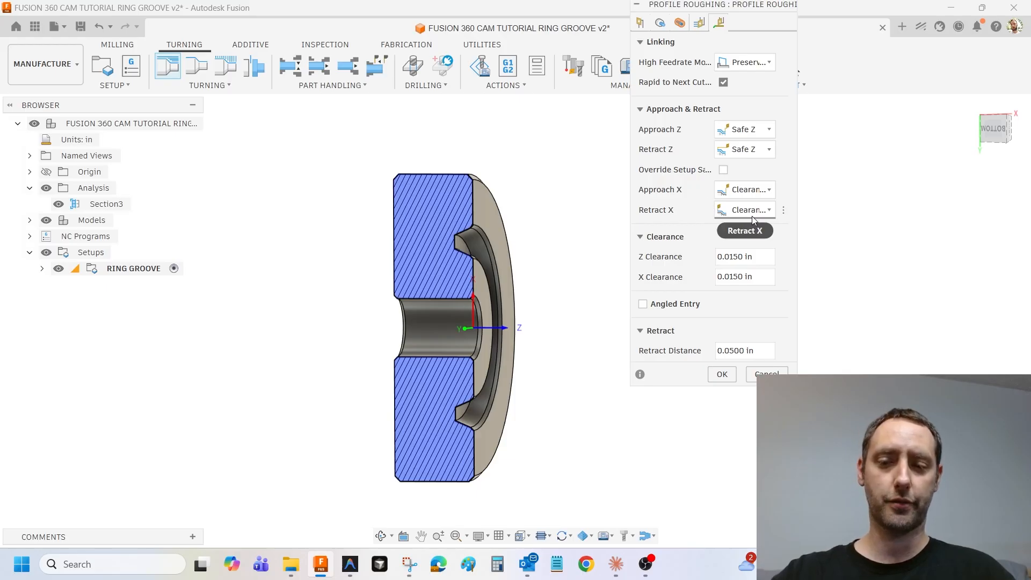
pyautogui.click(723, 375)
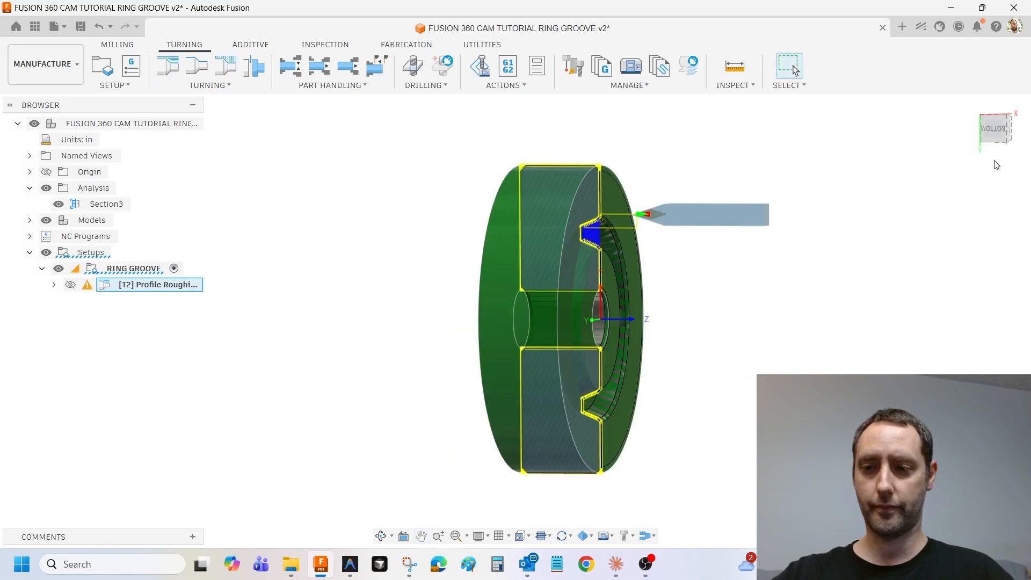
# - Examine the generated roughing passes and the tool's approach in the groove from the Bottom view
pyautogui.click(997, 134)
pyautogui.scroll(5, 623, 224)
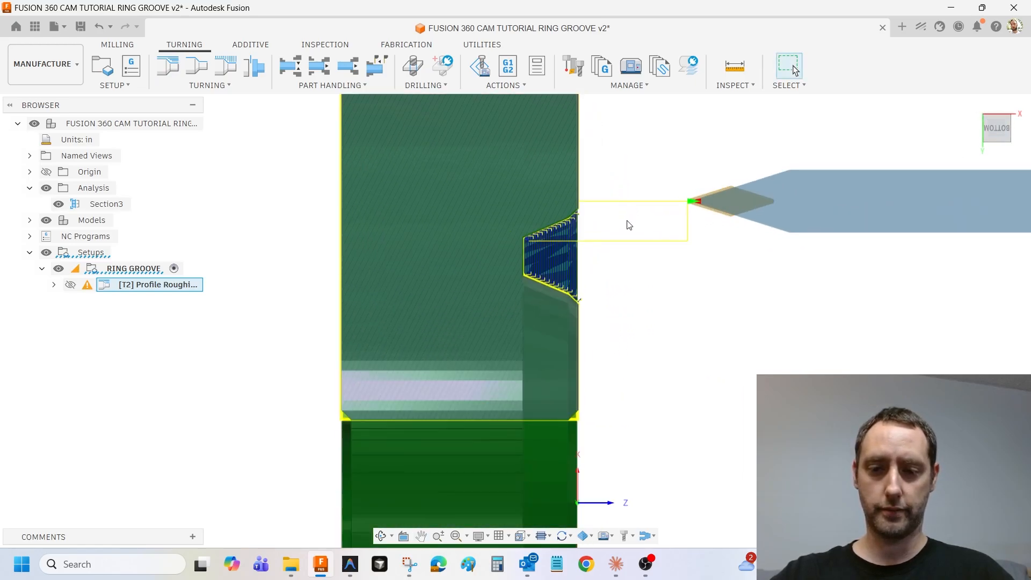
pyautogui.scroll(3, 617, 236)
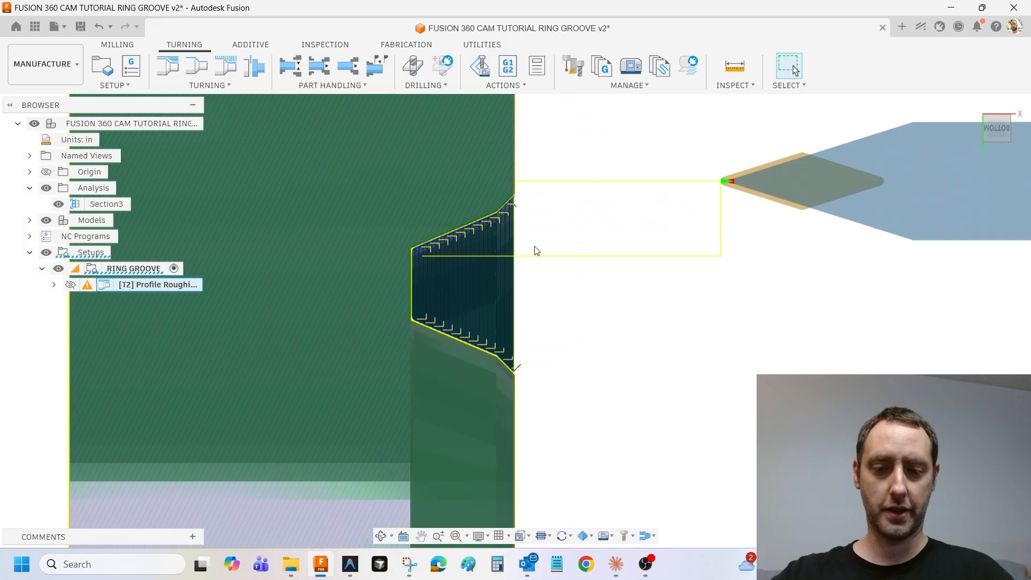
pyautogui.moveTo(90, 289)
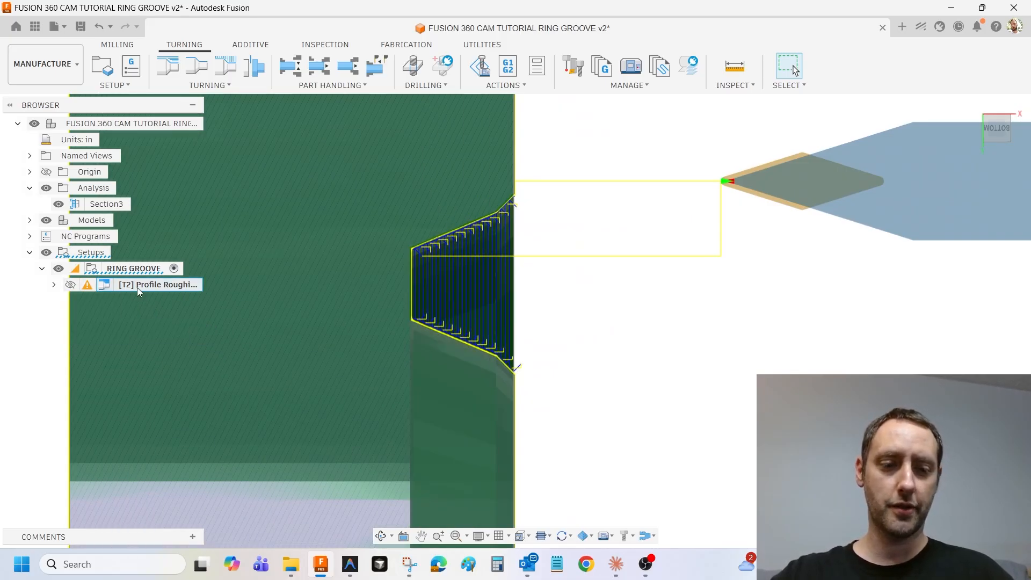
pyautogui.moveTo(658, 262); pyautogui.dragTo(679, 234, button='middle')
pyautogui.scroll(-5, 660, 241)
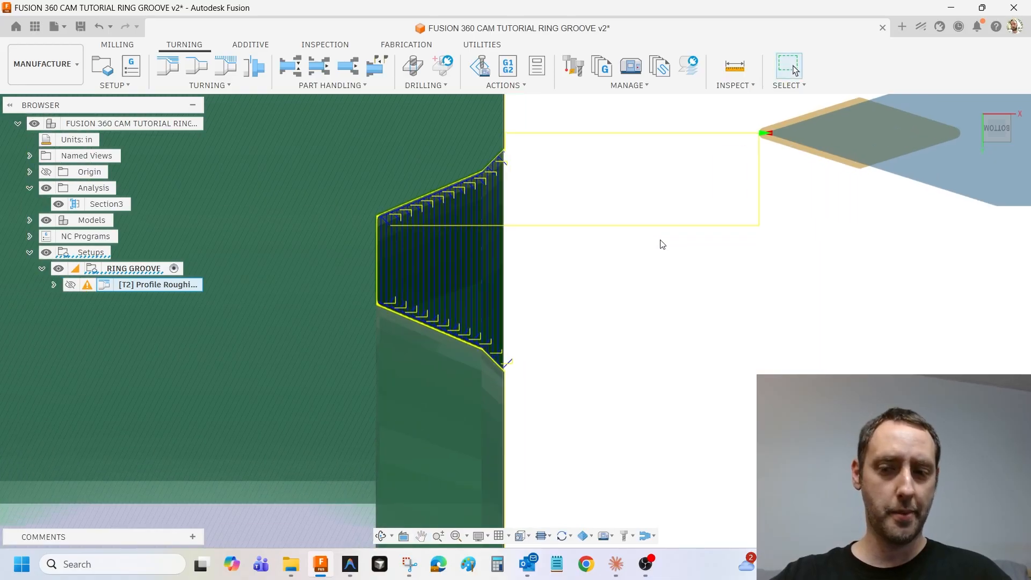
pyautogui.scroll(-2, 551, 292)
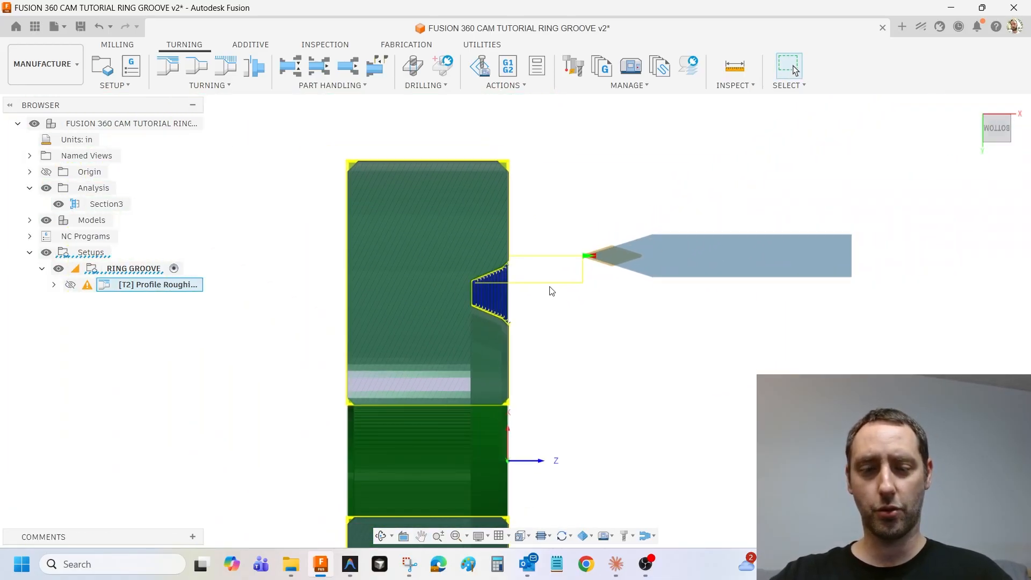
pyautogui.moveTo(534, 280); pyautogui.dragTo(536, 262, button='middle')
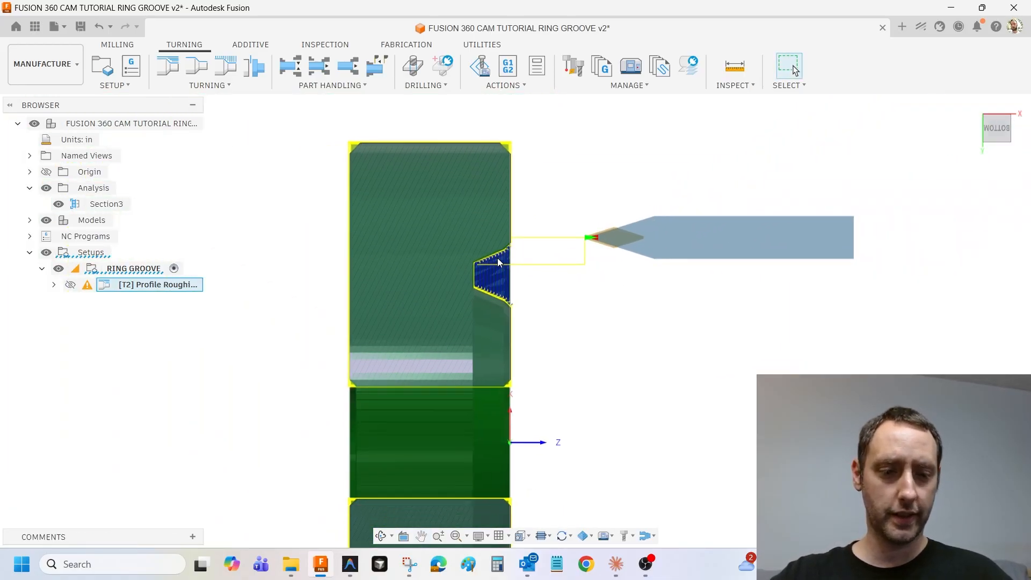
# - Simulate the Profile Roughing operation and step through its first moves to check the tool holder at the groove
pyautogui.rightClick(148, 287)
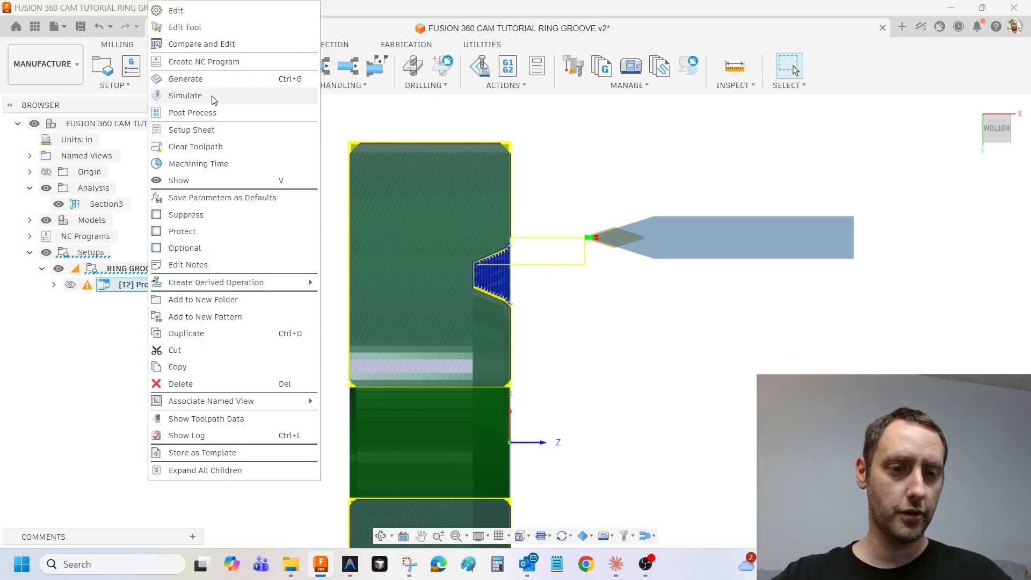
pyautogui.click(186, 96)
pyautogui.click(539, 483)
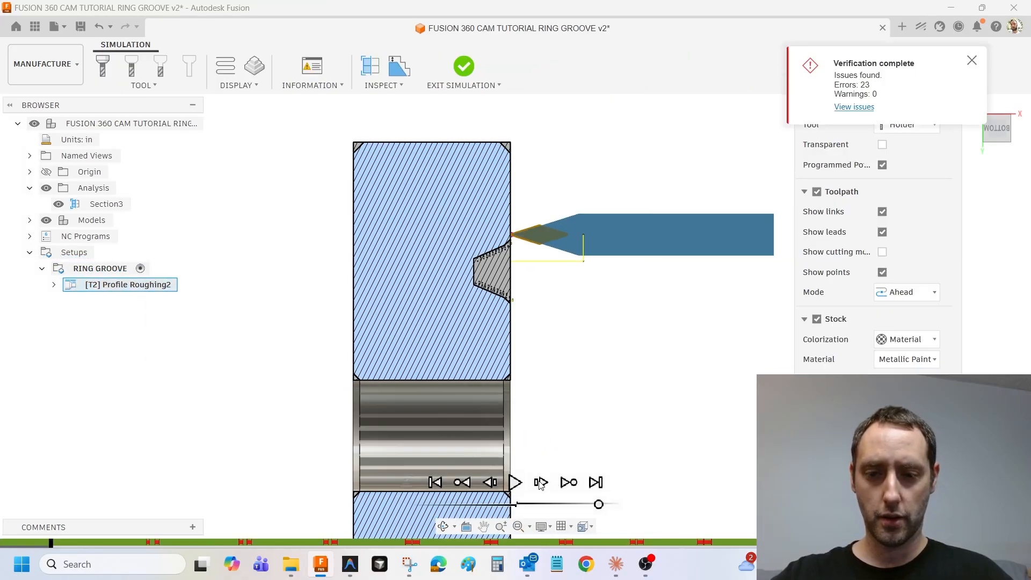
pyautogui.scroll(4, 499, 291)
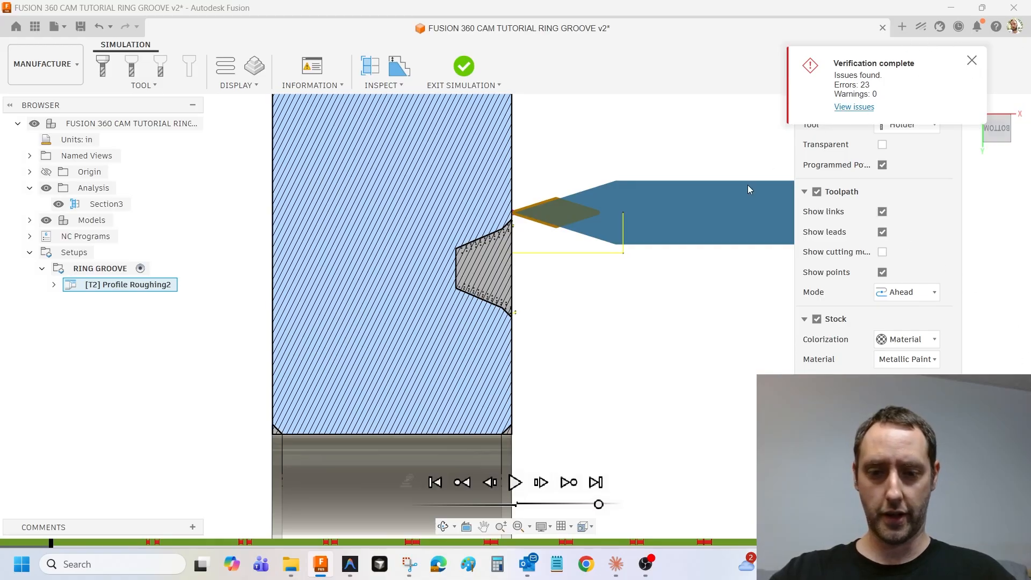
pyautogui.click(541, 482)
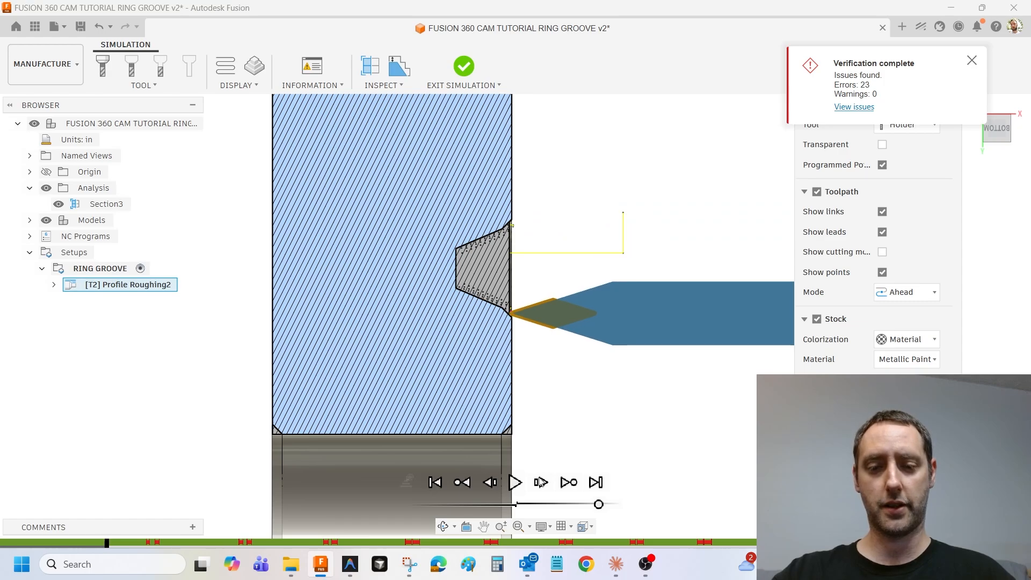
pyautogui.click(541, 482)
pyautogui.moveTo(569, 313); pyautogui.dragTo(552, 285, button='middle')
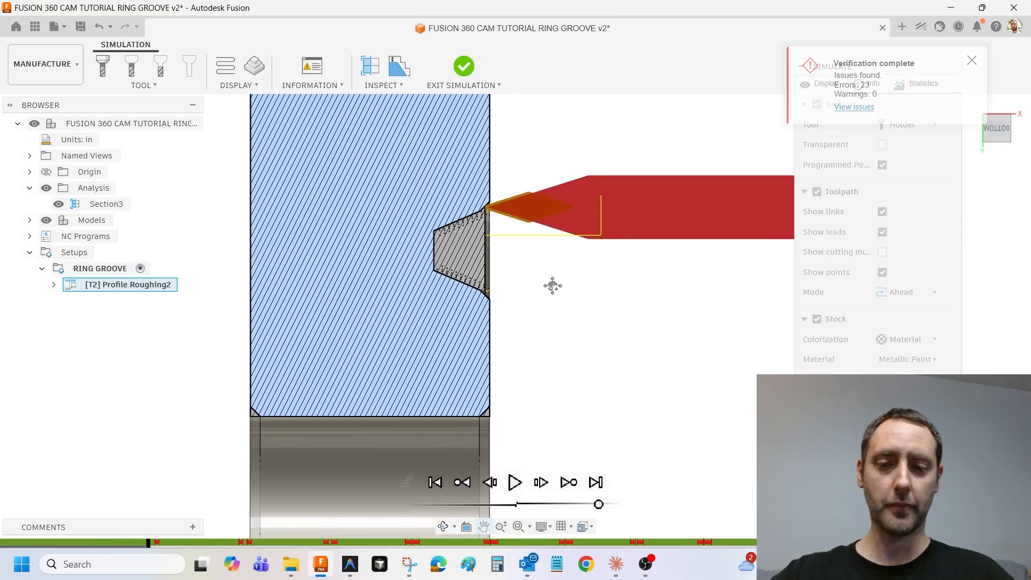
# - Hide the Section3 analysis, examine the holder against the groove's outer wall, and exit the simulation
pyautogui.scroll(-3, 604, 268)
pyautogui.keyDown('shift'); pyautogui.moveTo(616, 269); pyautogui.dragTo(519, 278, button='middle'); pyautogui.keyUp('shift')
pyautogui.click(58, 204)
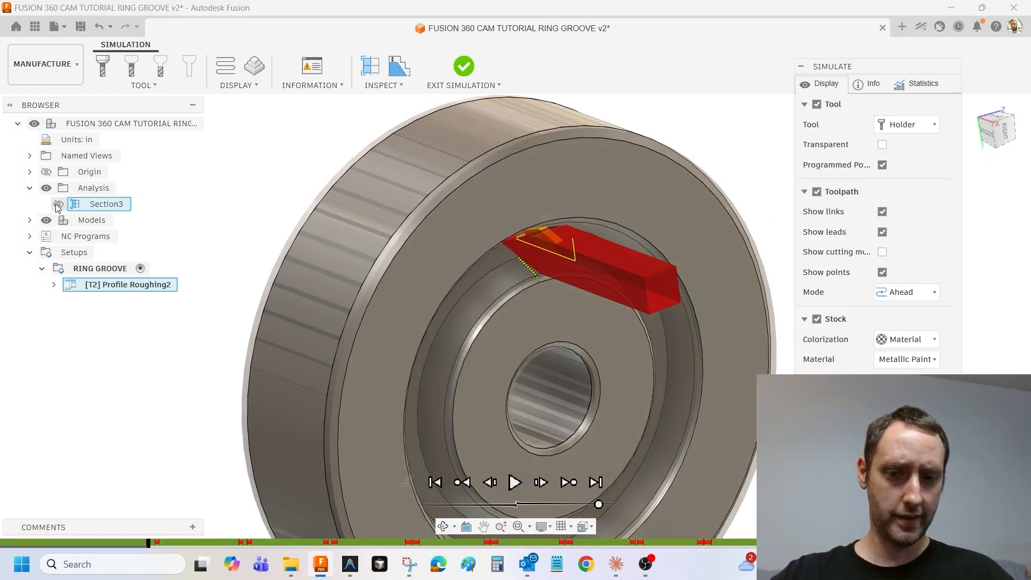
pyautogui.scroll(5, 473, 258)
pyautogui.keyDown('shift'); pyautogui.moveTo(472, 258); pyautogui.dragTo(479, 240, button='middle'); pyautogui.keyUp('shift')
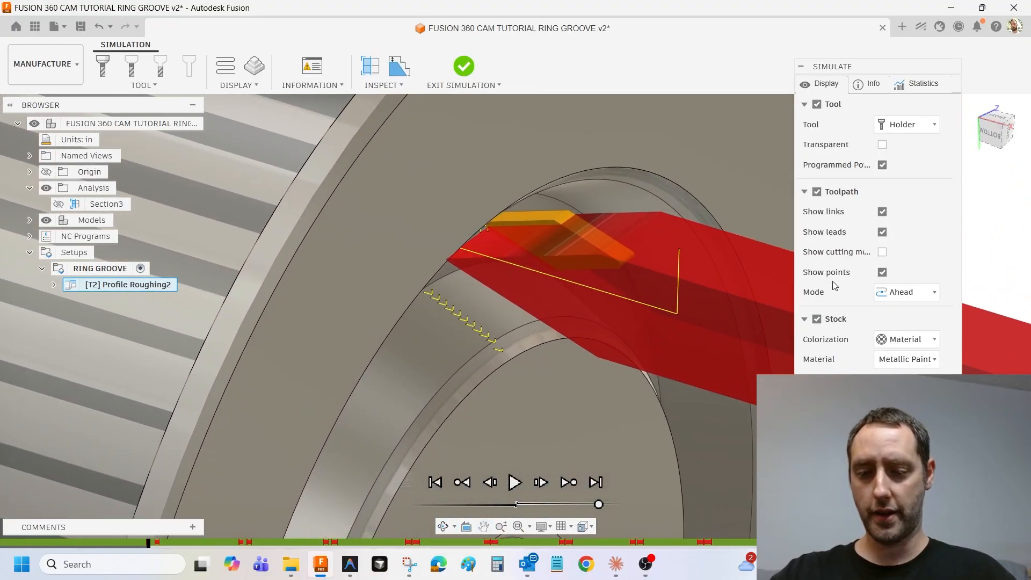
pyautogui.press('Escape')
pyautogui.scroll(-2, 574, 324)
pyautogui.moveTo(575, 324); pyautogui.dragTo(421, 316, button='middle')
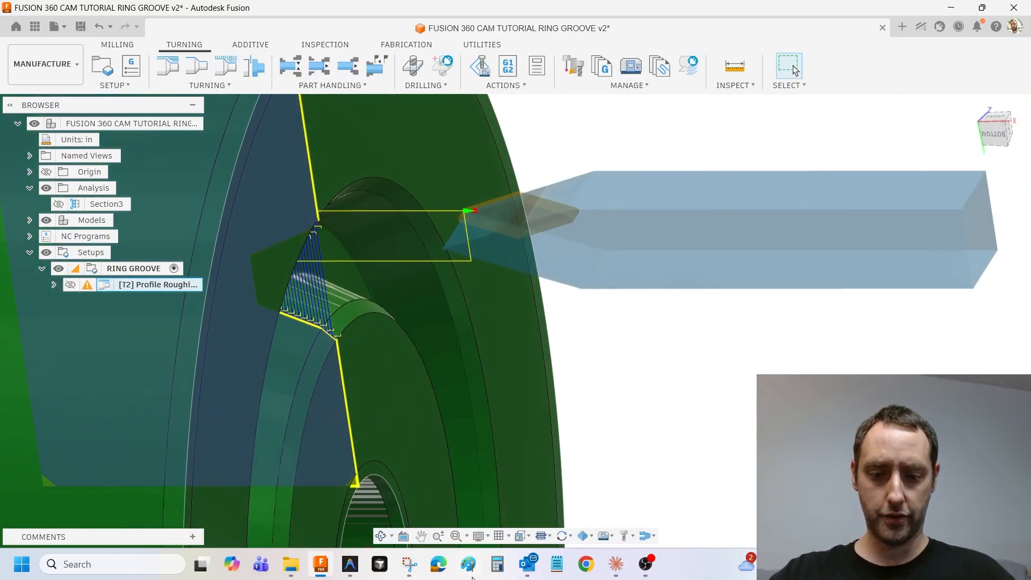
pyautogui.click(410, 564)
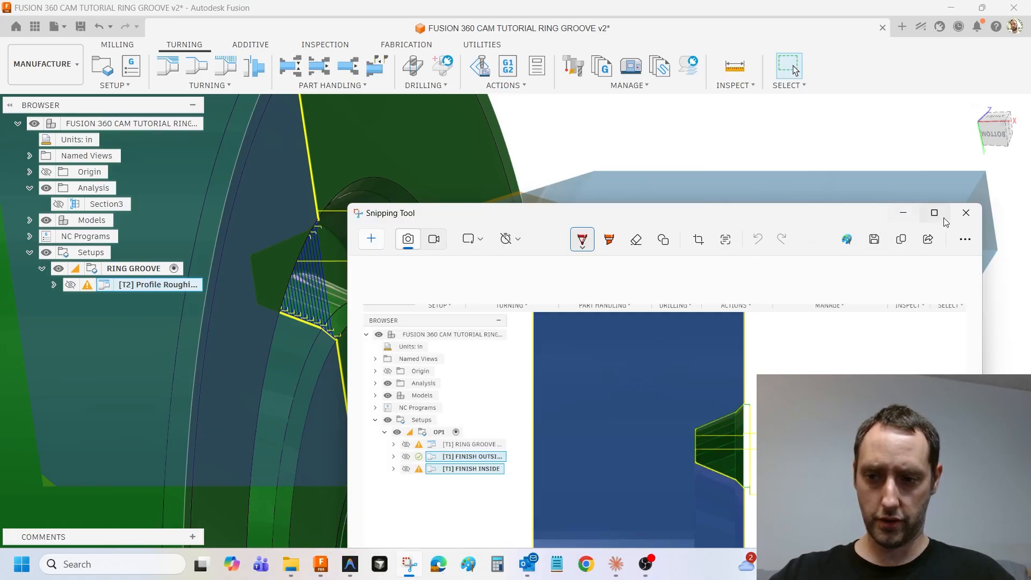
pyautogui.click(903, 213)
pyautogui.moveTo(647, 272); pyautogui.dragTo(706, 295, button='middle')
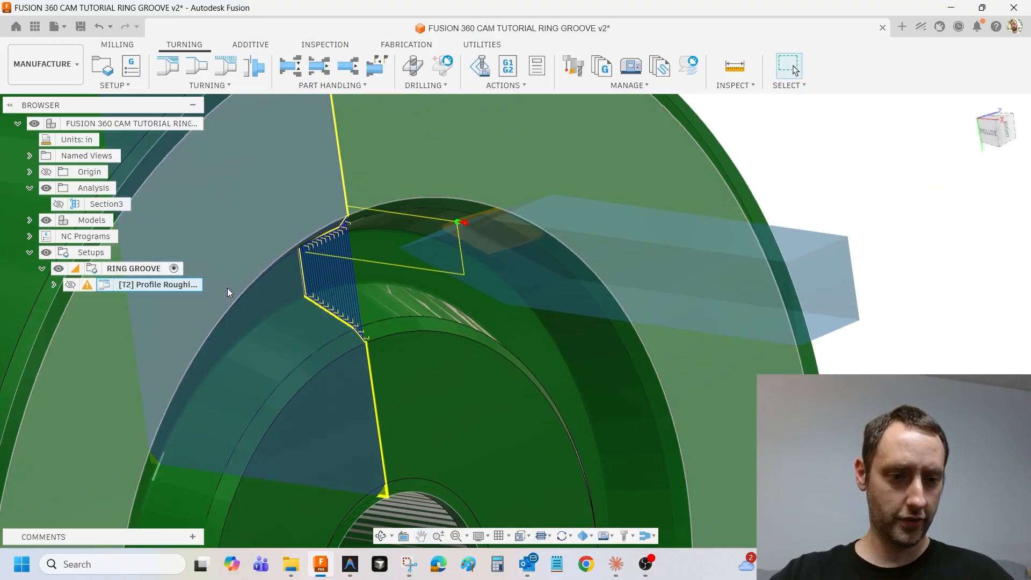
# - Simulate the Profile Roughing operation, step forward to the holder collision, then step back and examine the holder in the groove
pyautogui.rightClick(142, 285)
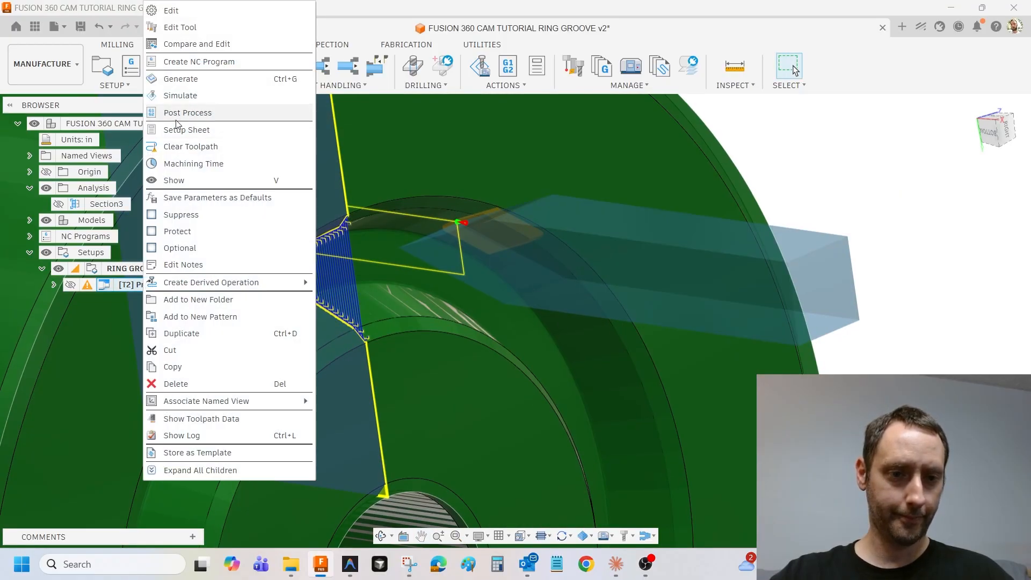
pyautogui.click(180, 96)
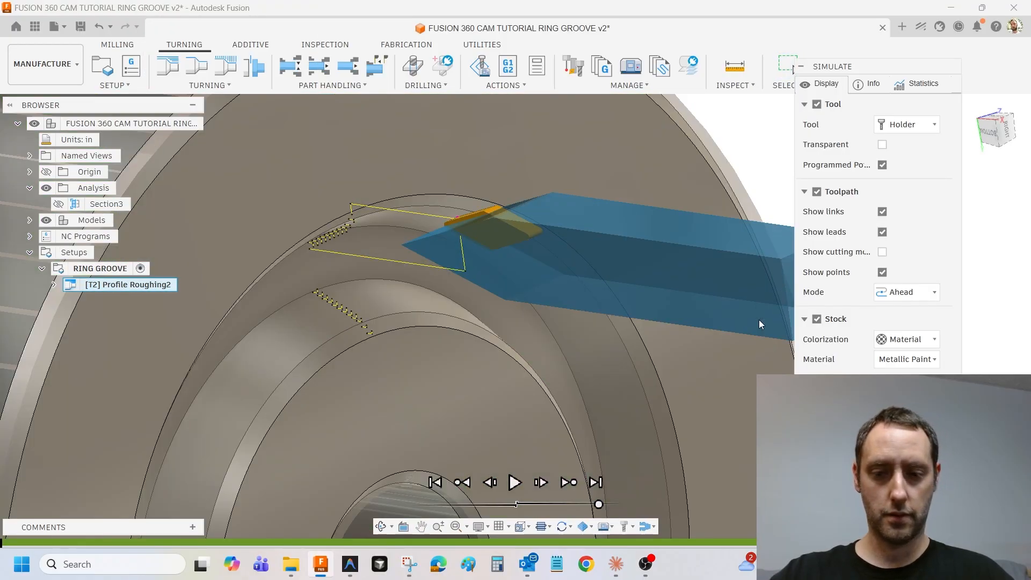
pyautogui.click(541, 482)
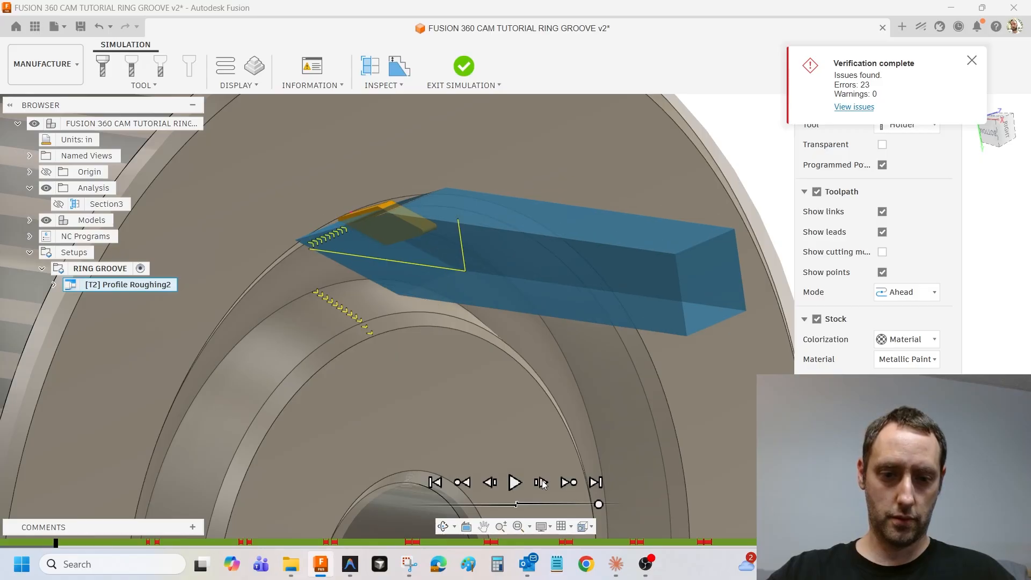
pyautogui.click(541, 483)
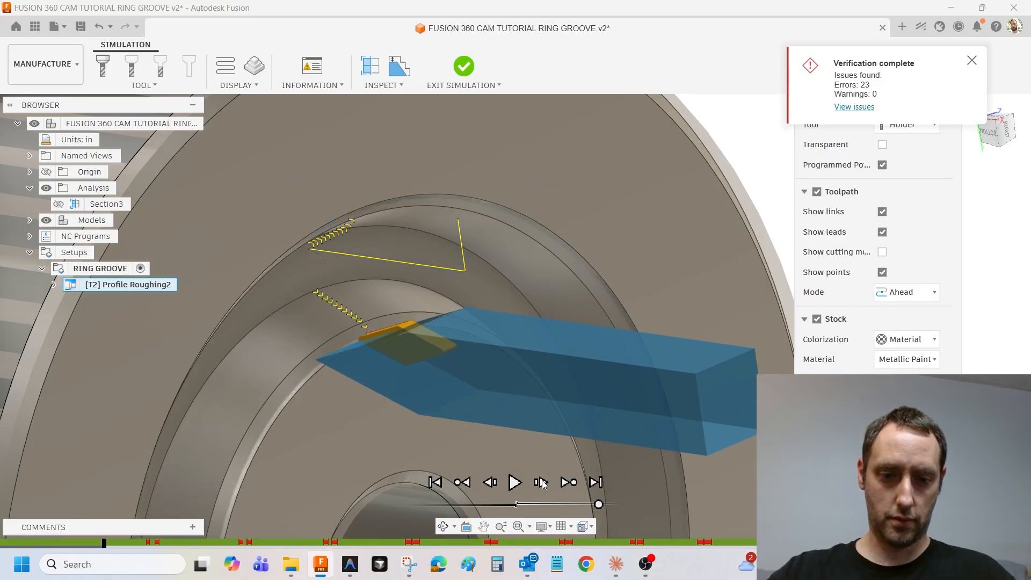
pyautogui.click(541, 483)
pyautogui.click(540, 483)
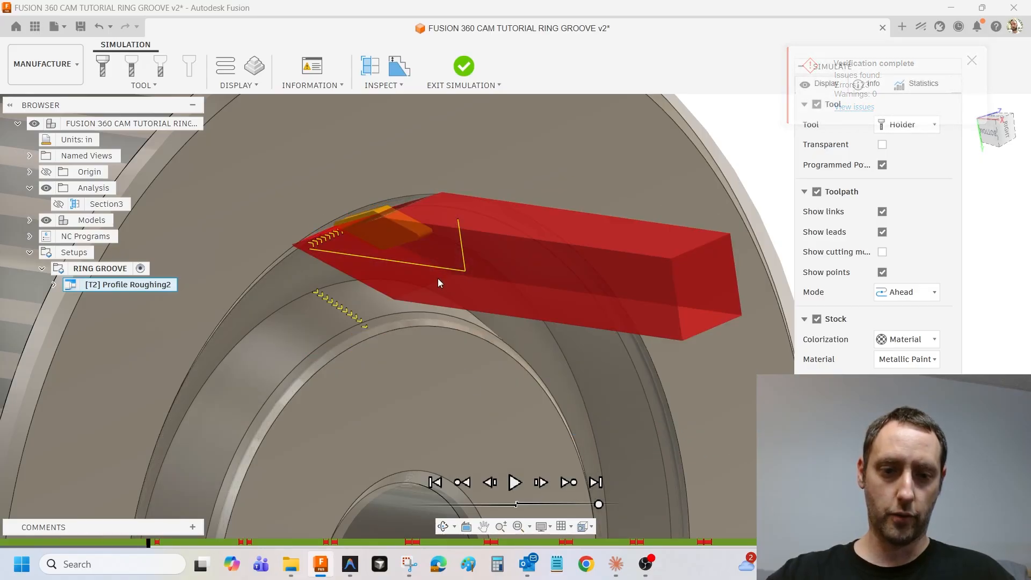
pyautogui.moveTo(438, 283); pyautogui.dragTo(524, 269, button='middle')
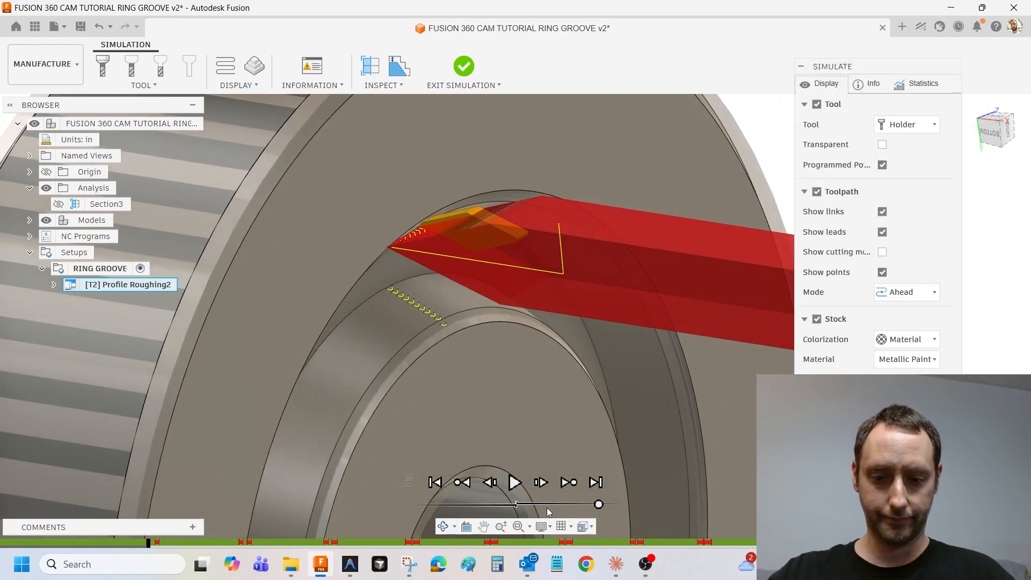
pyautogui.click(490, 482)
pyautogui.moveTo(441, 412); pyautogui.dragTo(540, 407)
pyautogui.moveTo(550, 315); pyautogui.dragTo(571, 325, button='middle')
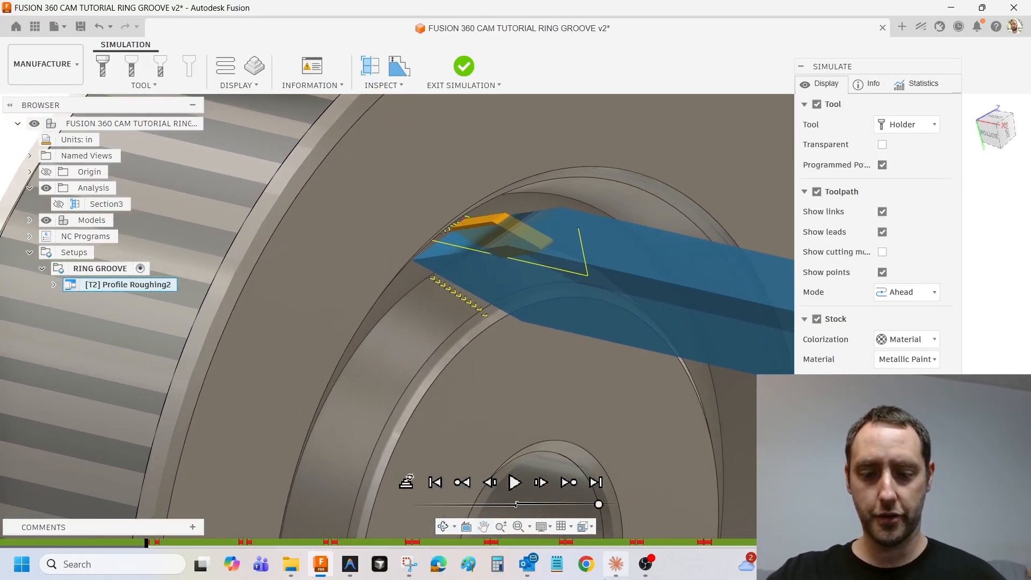
# - Capture the holder and groove in Snipping Tool, mark the holder's nose area in red, and return to Fusion
pyautogui.click(409, 564)
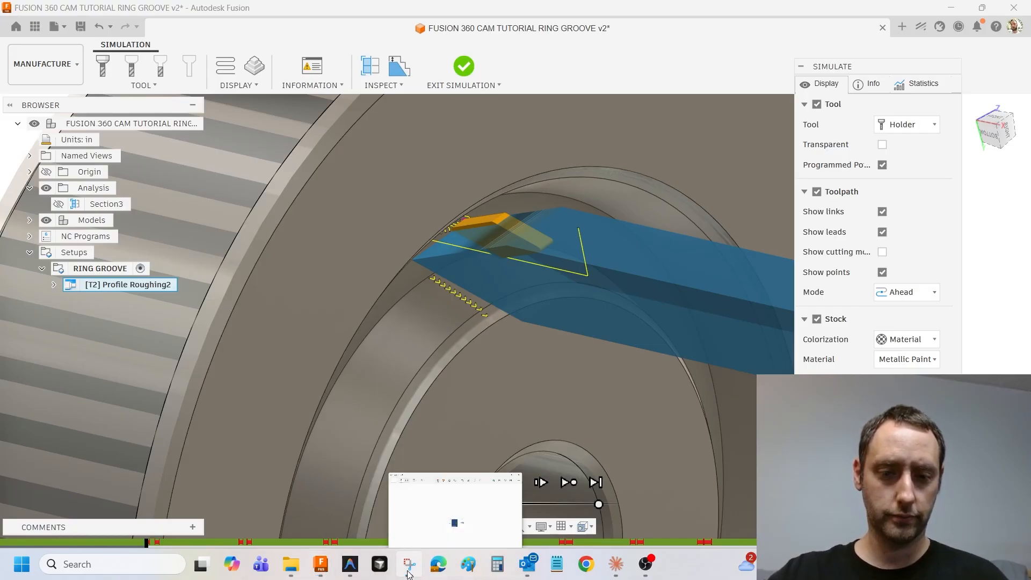
pyautogui.click(370, 240)
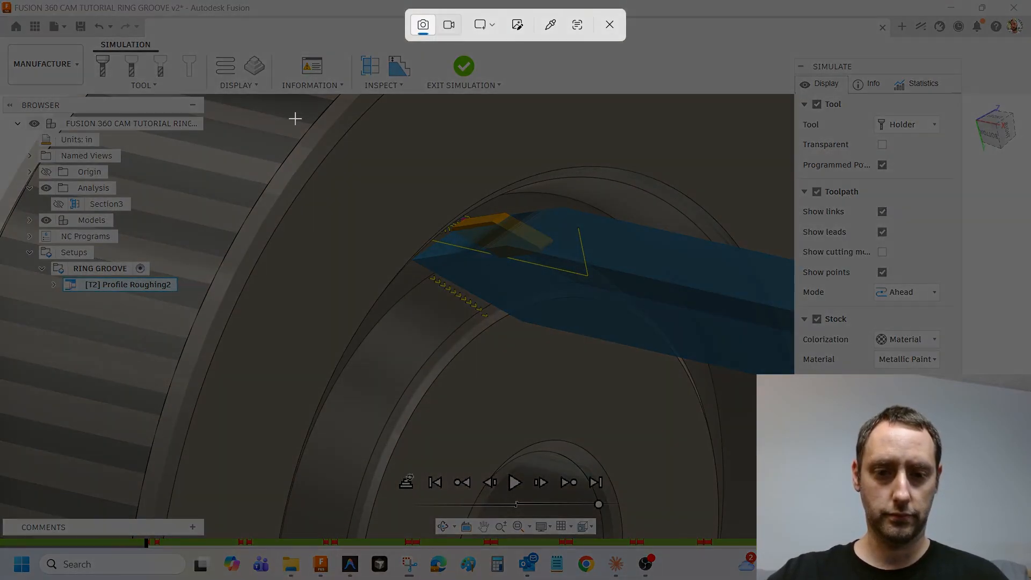
pyautogui.moveTo(295, 115); pyautogui.dragTo(669, 396)
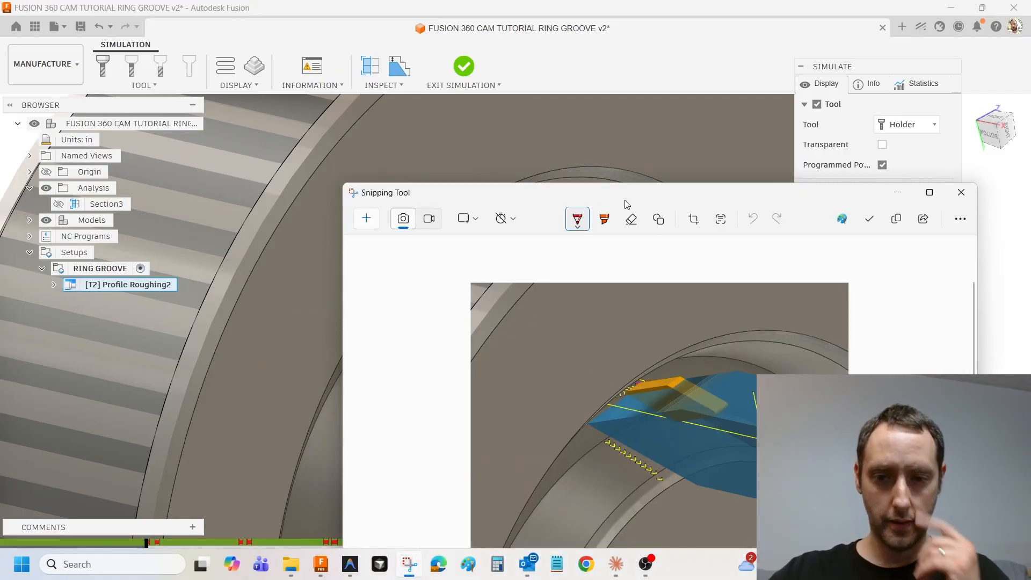
pyautogui.moveTo(634, 193); pyautogui.dragTo(490, 111)
pyautogui.click(788, 110)
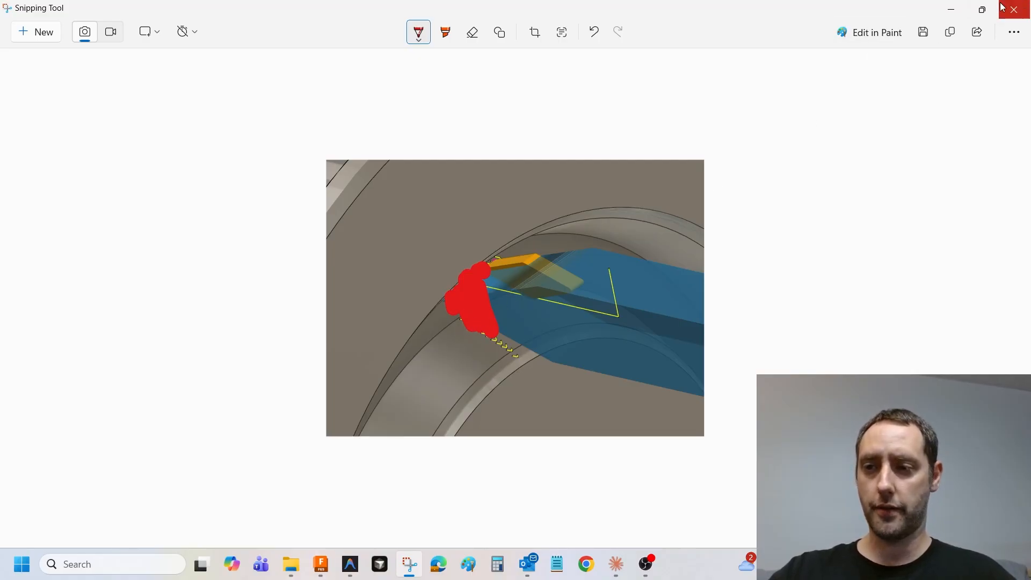
pyautogui.click(953, 9)
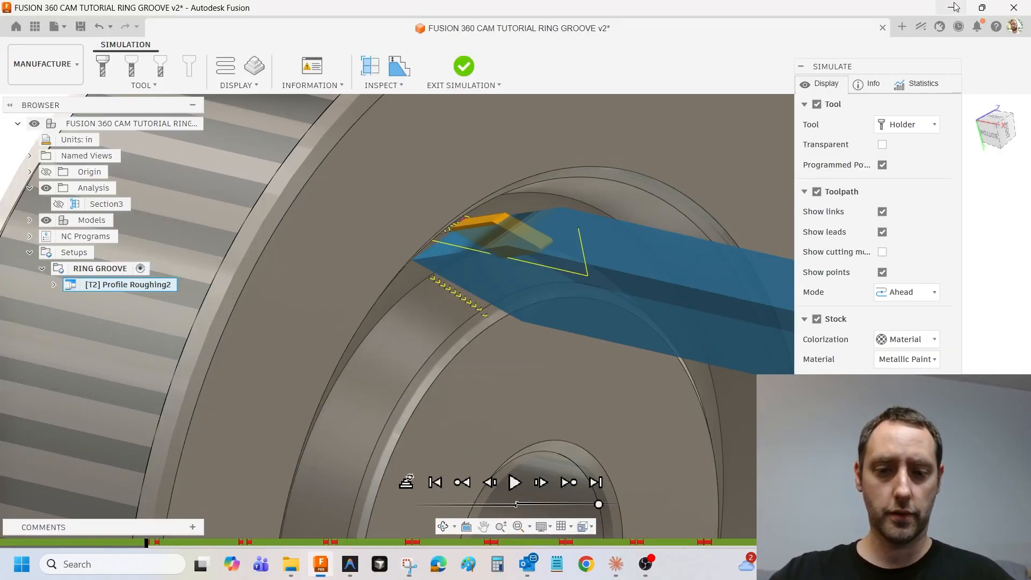
# - Exit the simulation and view the whole tool holder beside the part from the Bottom view
pyautogui.moveTo(530, 396); pyautogui.dragTo(554, 383, button='middle')
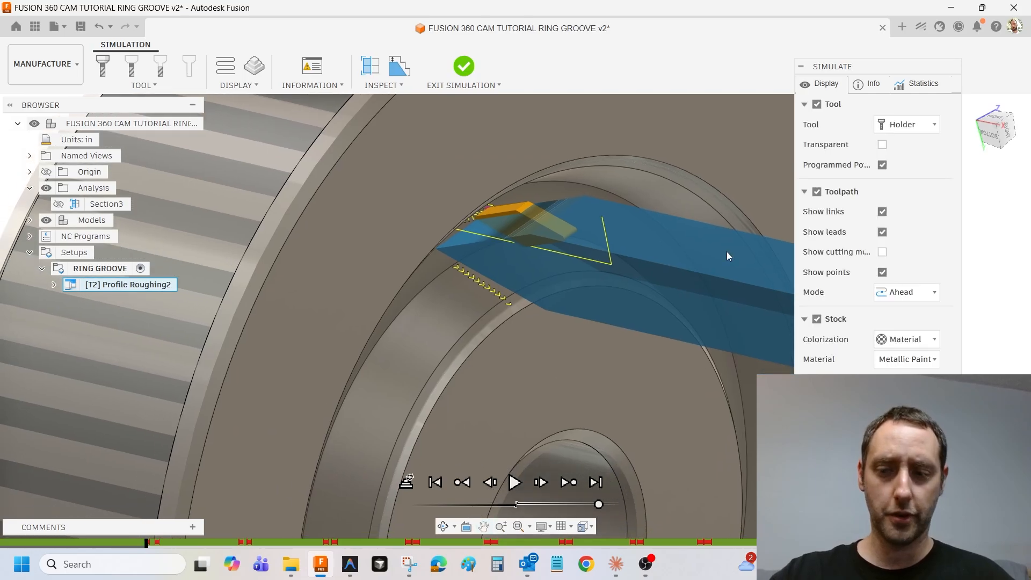
pyautogui.click(994, 135)
pyautogui.press('Escape')
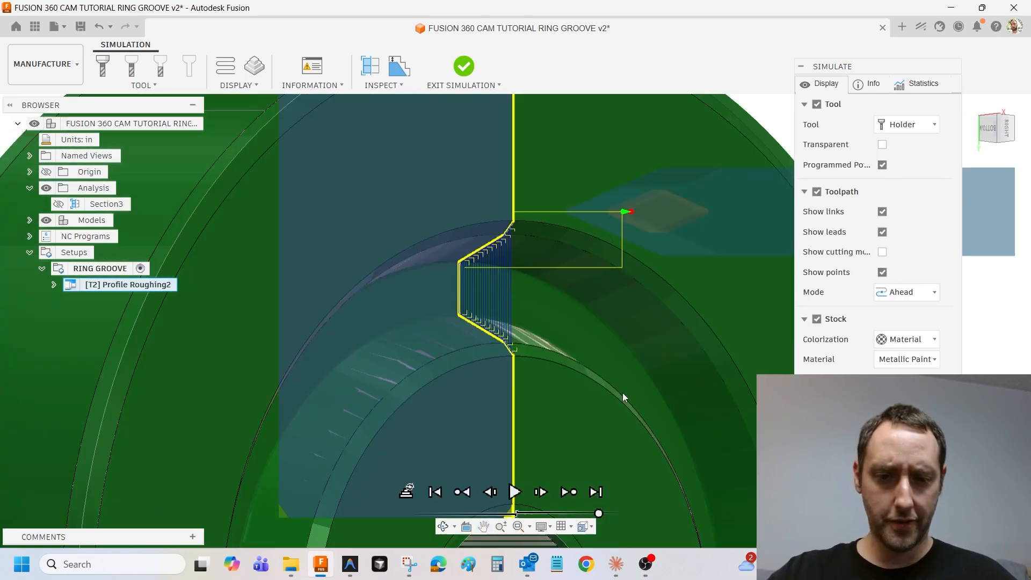
pyautogui.click(988, 129)
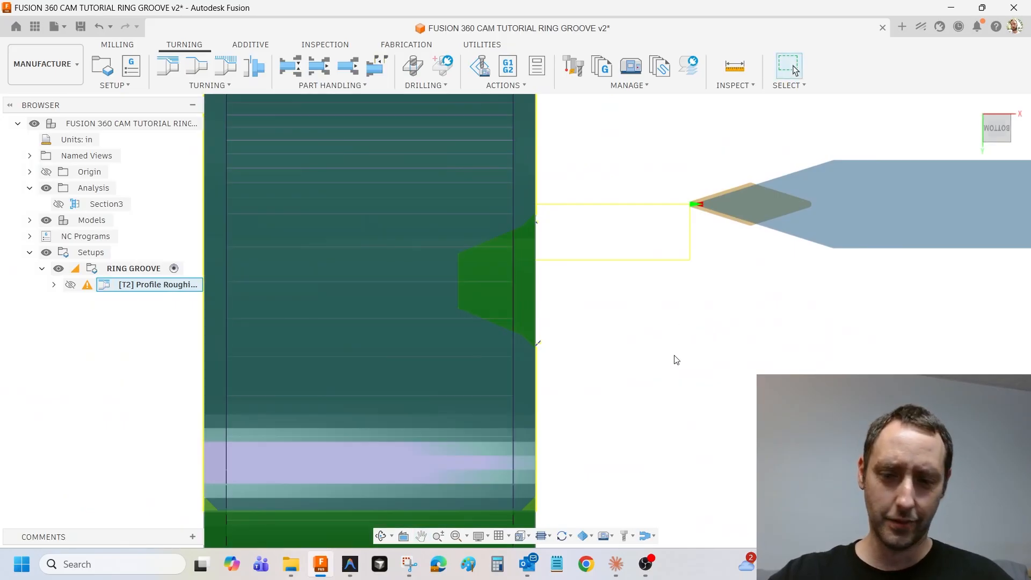
pyautogui.scroll(-3, 578, 382)
pyautogui.scroll(-1, 587, 381)
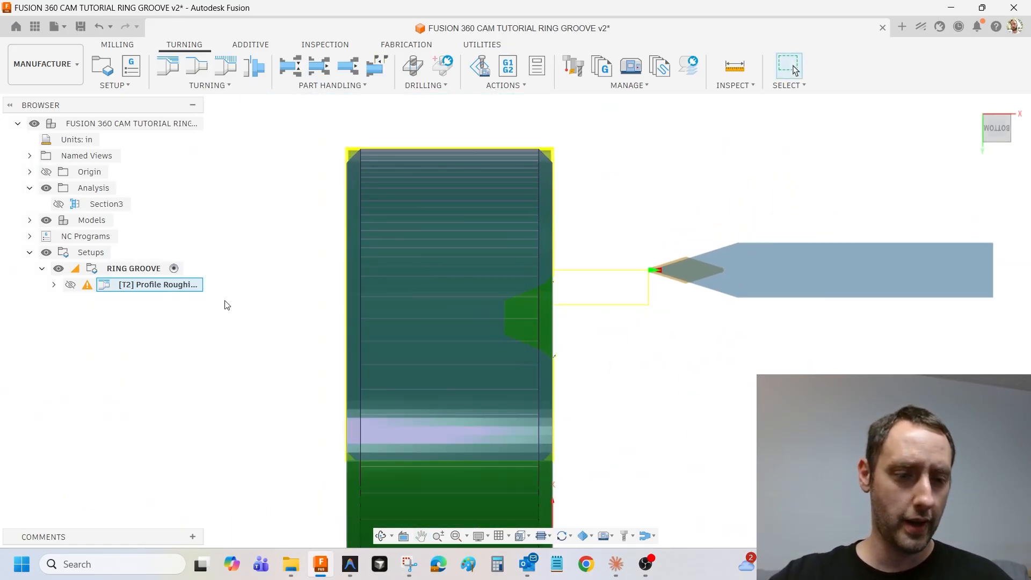
# - Set the VNMG332 neutral tool's holder shank height to 0.3 in and regenerate the Profile Roughing toolpath
pyautogui.rightClick(169, 289)
pyautogui.click(177, 28)
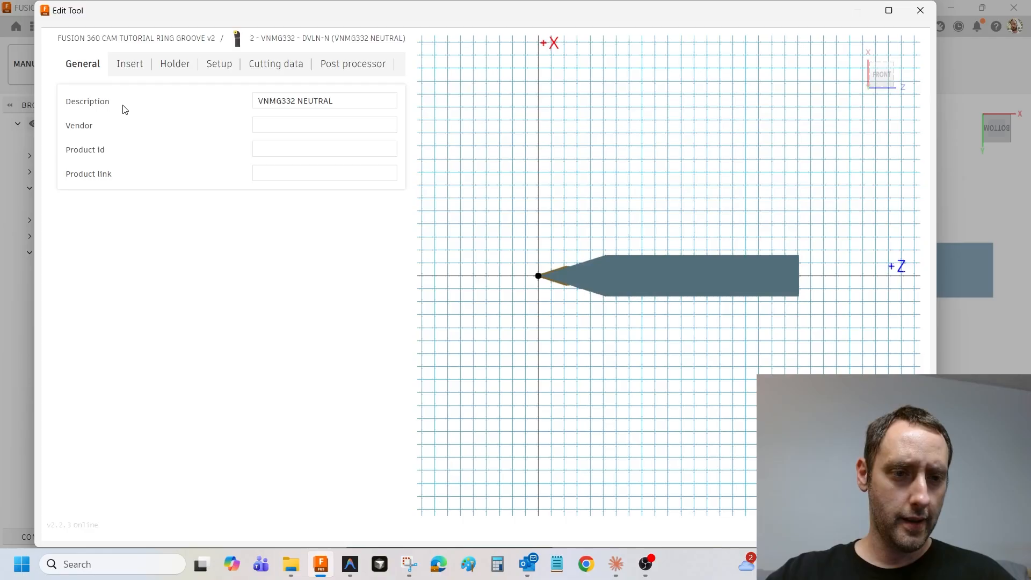
pyautogui.click(169, 65)
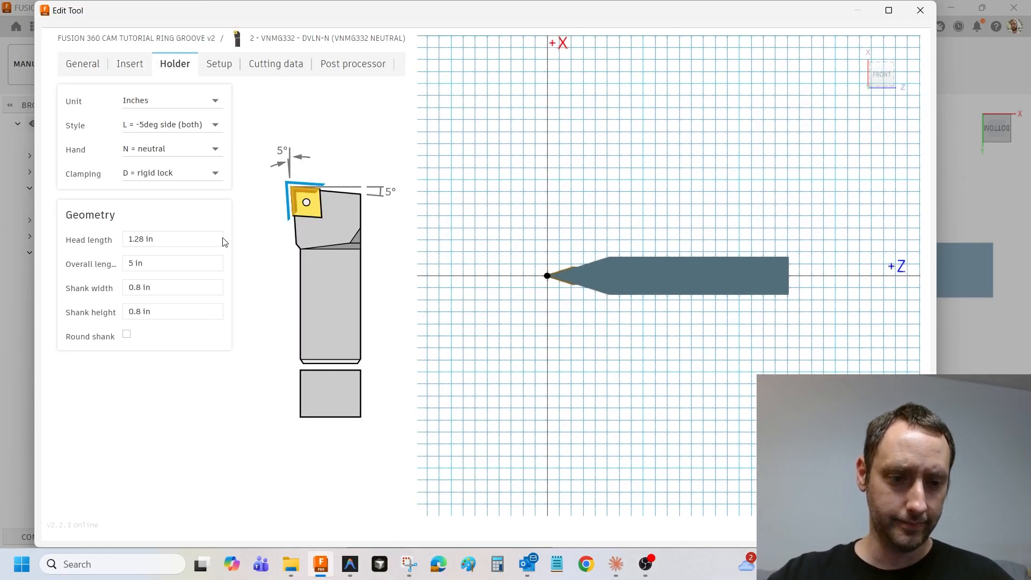
pyautogui.click(187, 313)
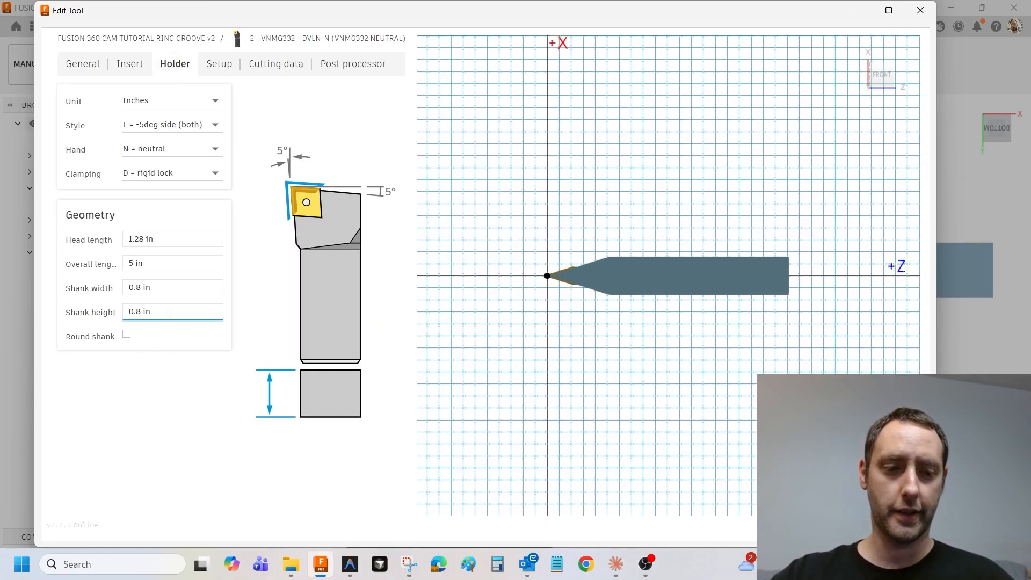
pyautogui.moveTo(116, 306); pyautogui.dragTo(69, 310)
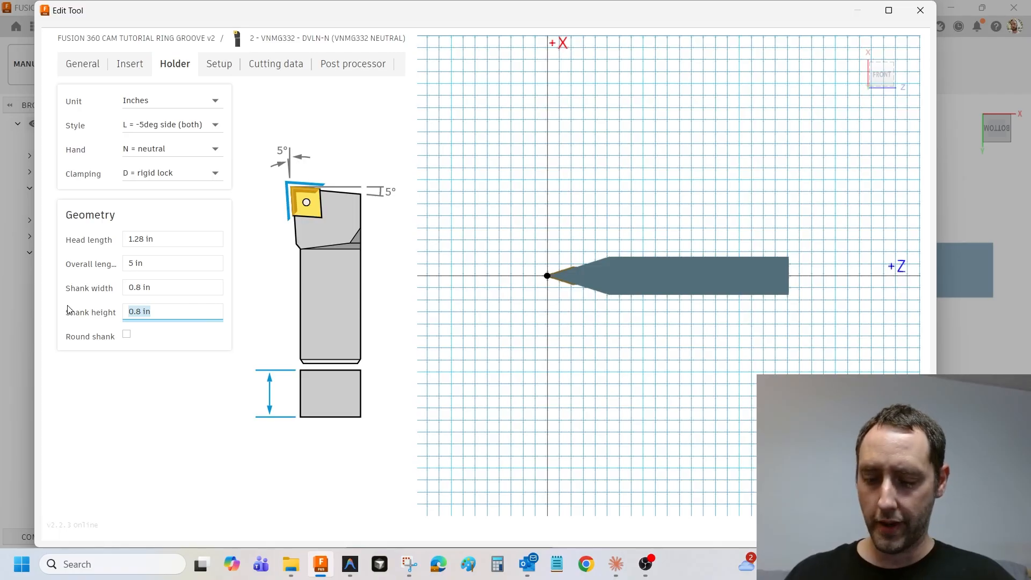
pyautogui.write('.3')
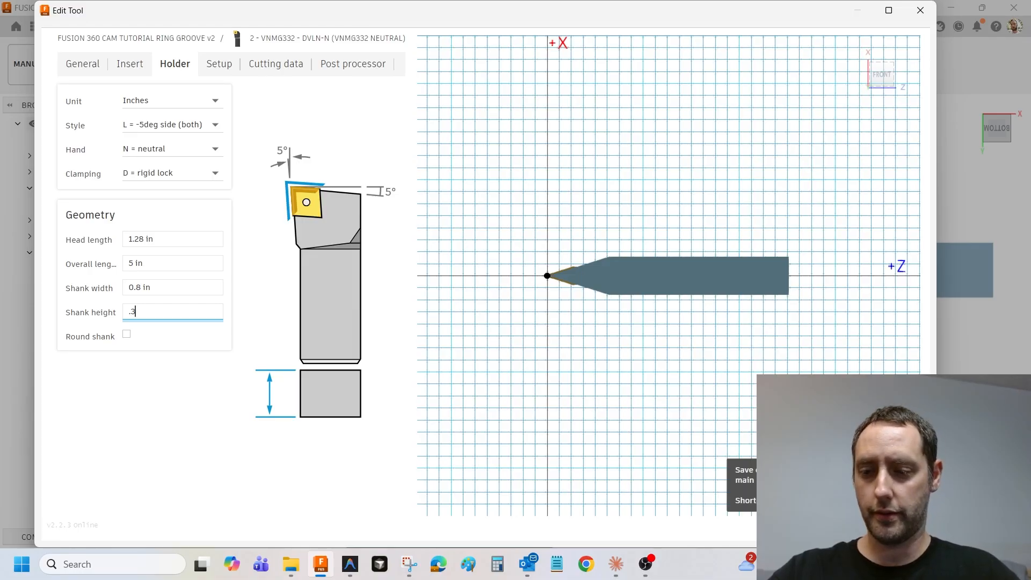
pyautogui.click(814, 524)
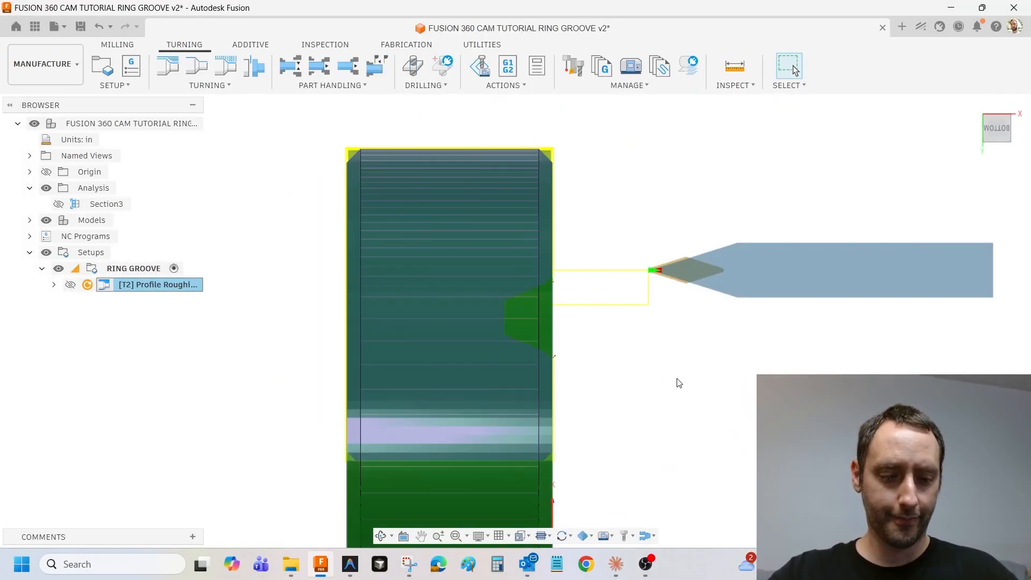
pyautogui.rightClick(170, 286)
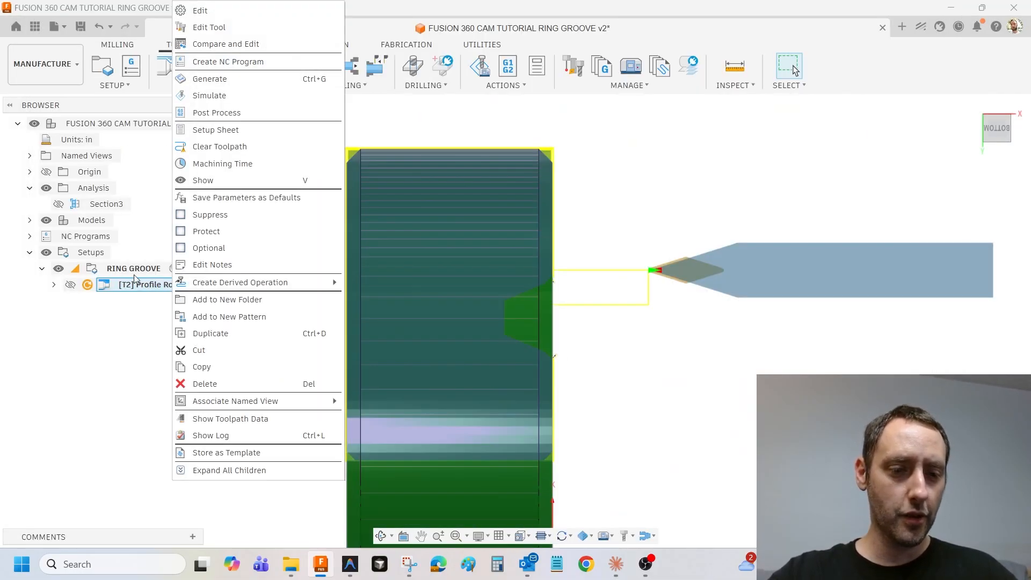
pyautogui.click(251, 79)
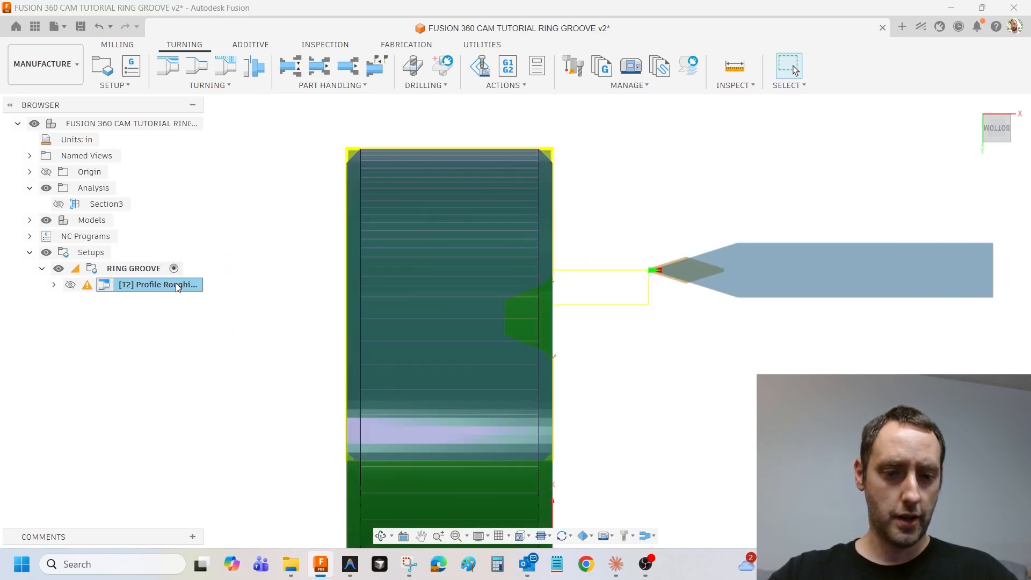
# - Simulate the regenerated Profile Roughing operation, step through its first moves to check holder clearance in the groove, and exit
pyautogui.rightClick(177, 283)
pyautogui.click(231, 95)
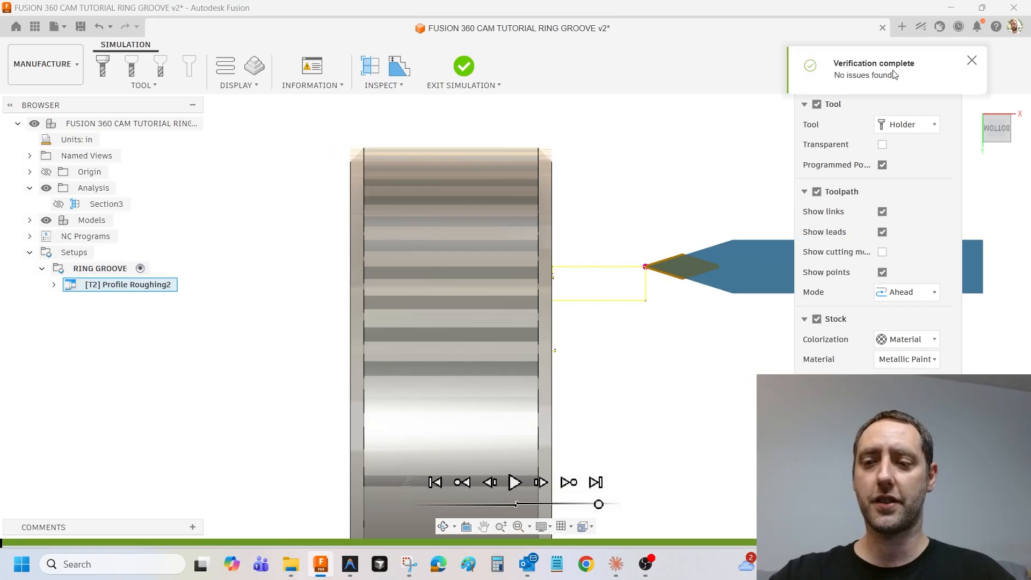
pyautogui.click(541, 482)
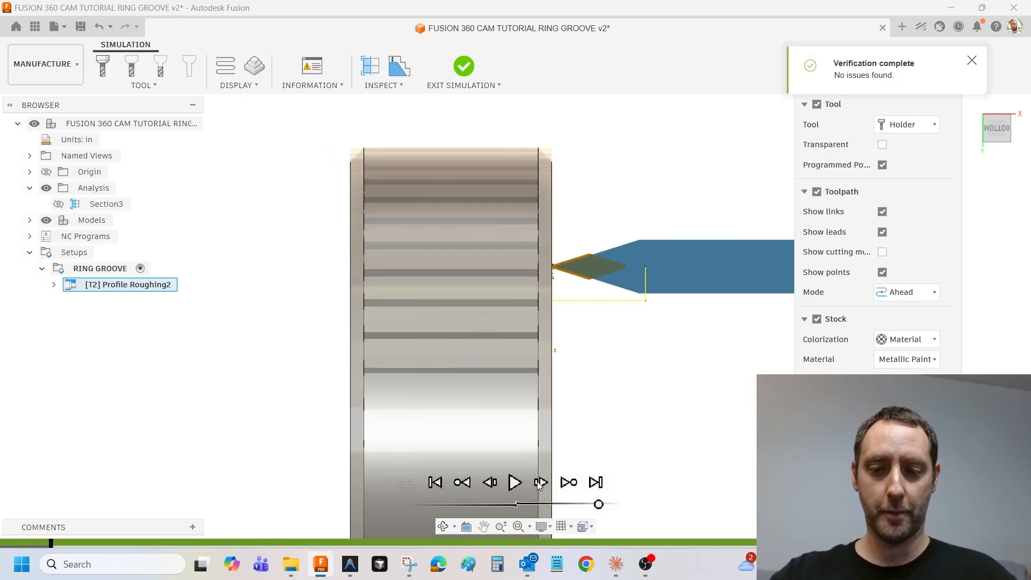
pyautogui.click(540, 482)
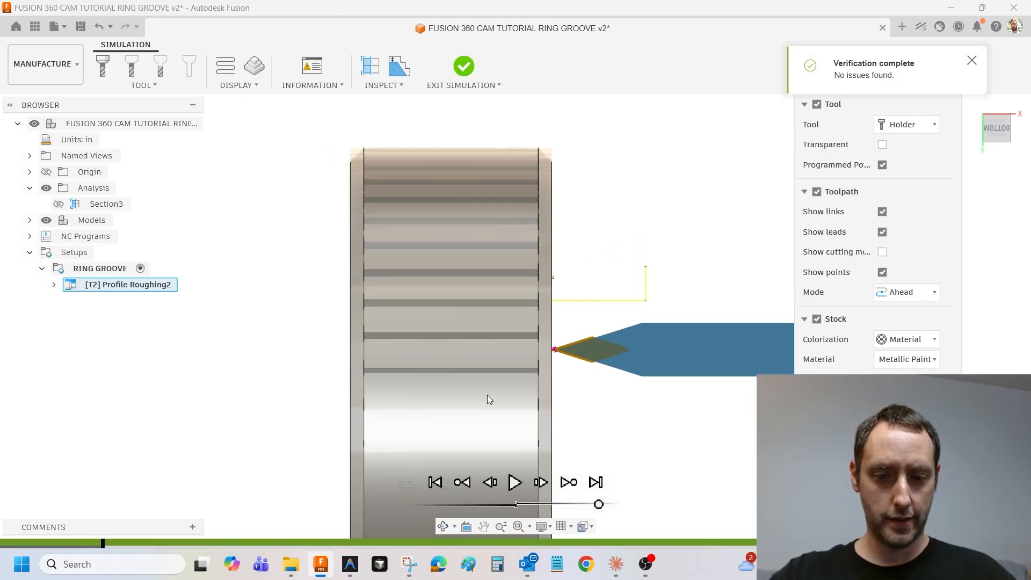
pyautogui.moveTo(601, 410)
pyautogui.keyDown('shift'); pyautogui.mouseDown(button='middle')
pyautogui.moveTo(638, 381)
pyautogui.moveTo(602, 322)
pyautogui.mouseUp(button='middle'); pyautogui.keyUp('shift')
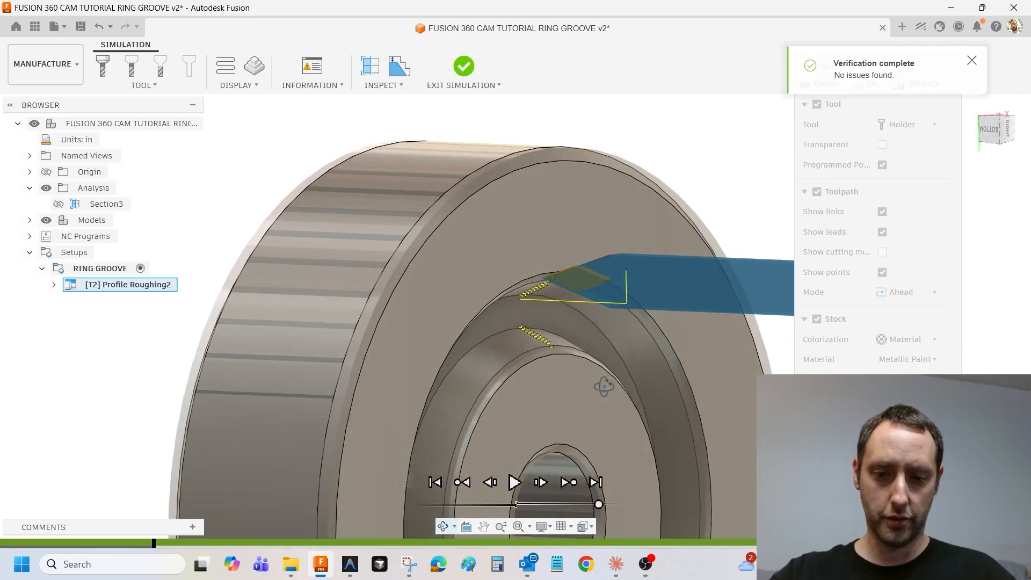
pyautogui.scroll(5, 591, 307)
pyautogui.scroll(-6, 563, 331)
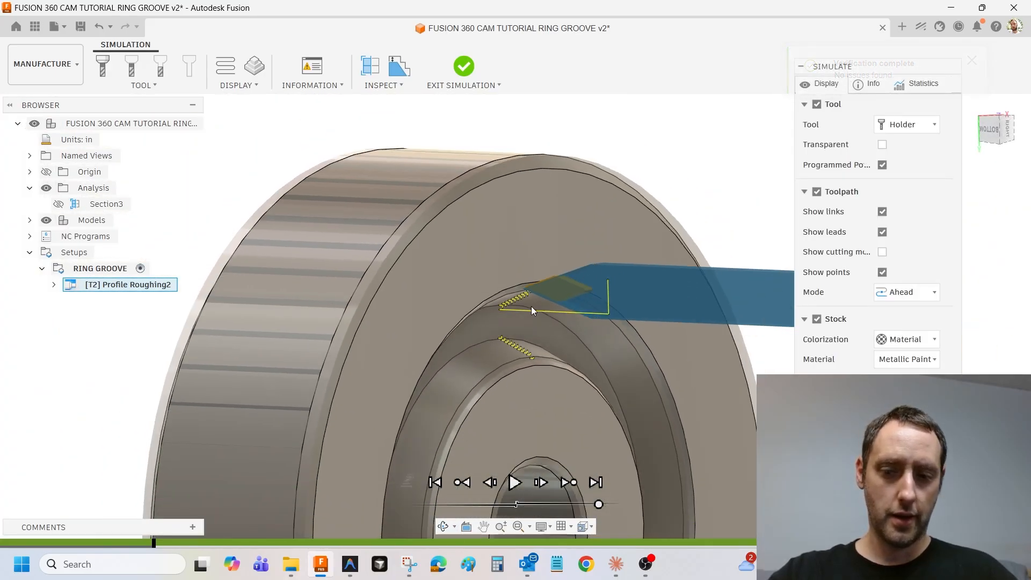
pyautogui.moveTo(891, 67); pyautogui.dragTo(822, 12)
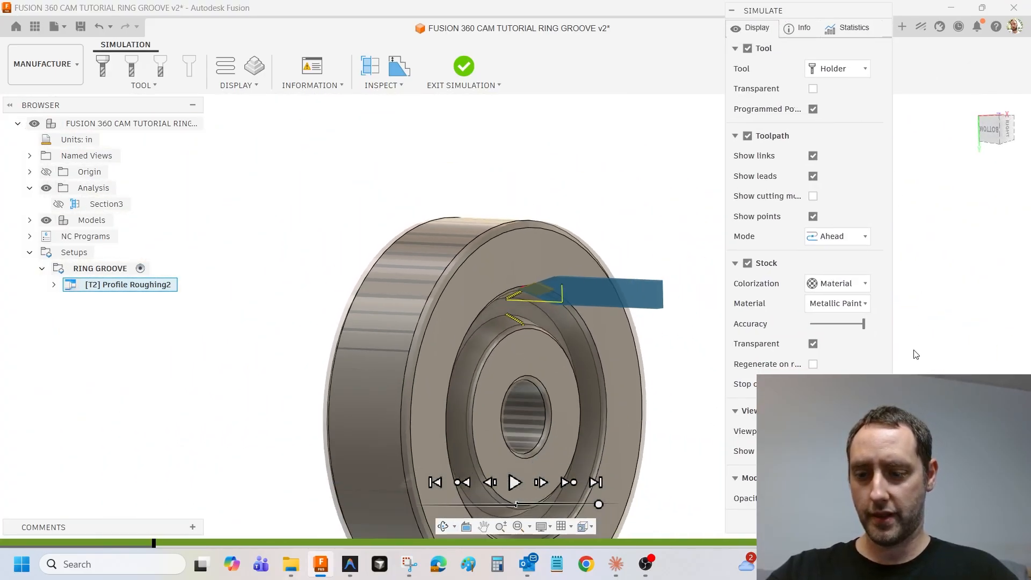
pyautogui.click(861, 520)
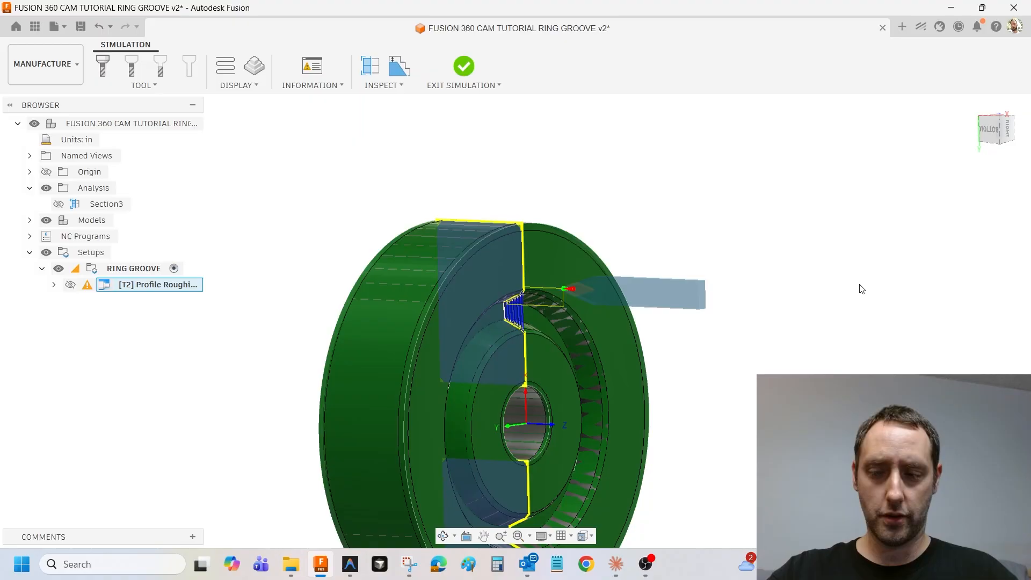
# - View the part from the Bottom and turn on the Section3 analysis to expose the ring groove cross-section
pyautogui.click(986, 132)
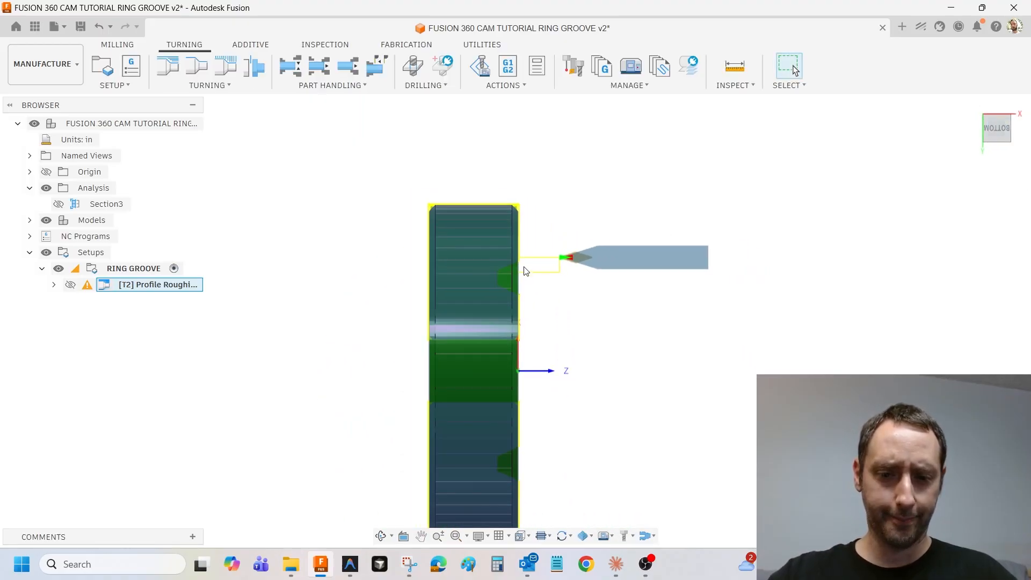
pyautogui.click(629, 151)
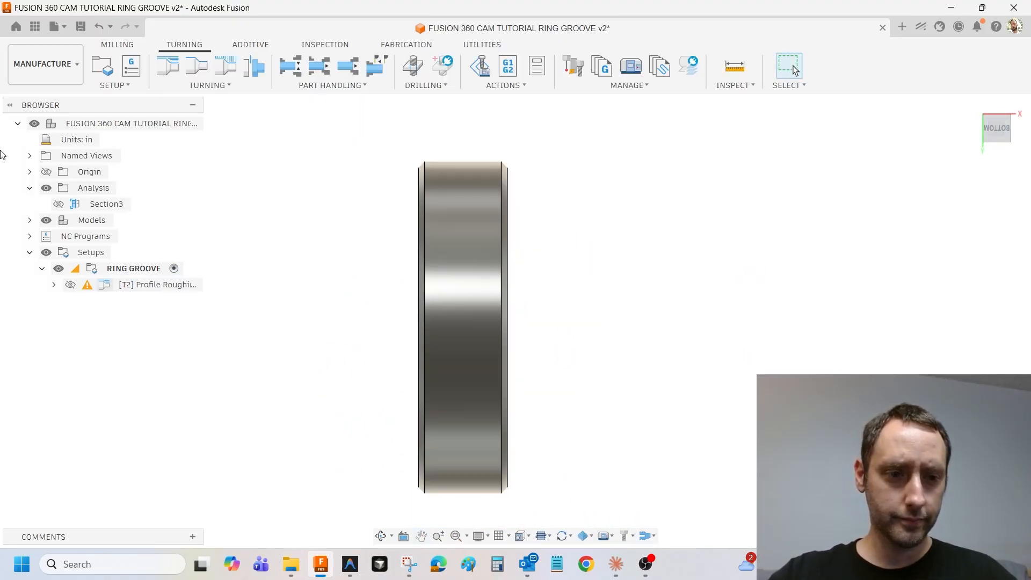
pyautogui.click(46, 186)
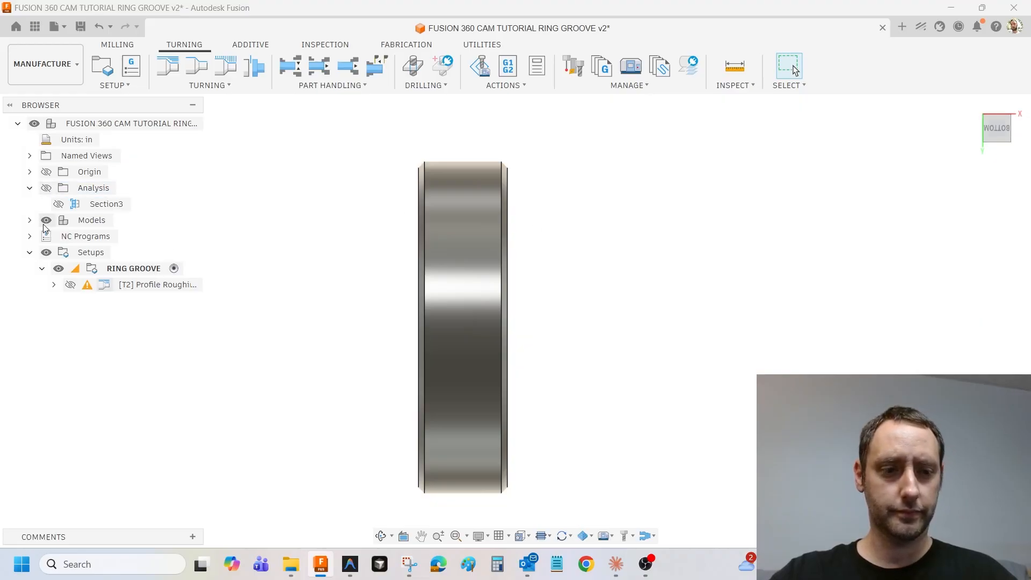
pyautogui.click(59, 205)
pyautogui.click(59, 205)
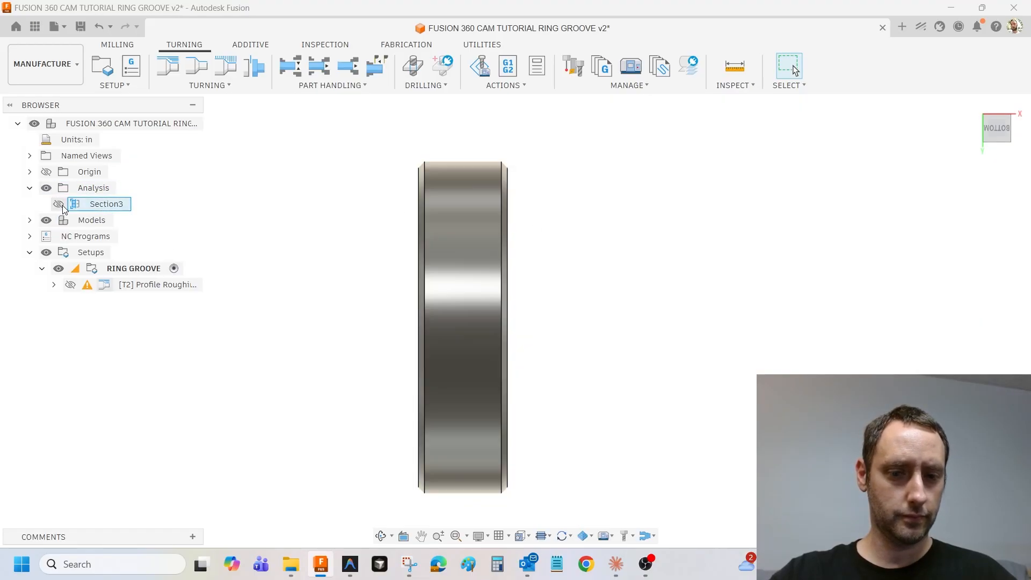
pyautogui.click(59, 204)
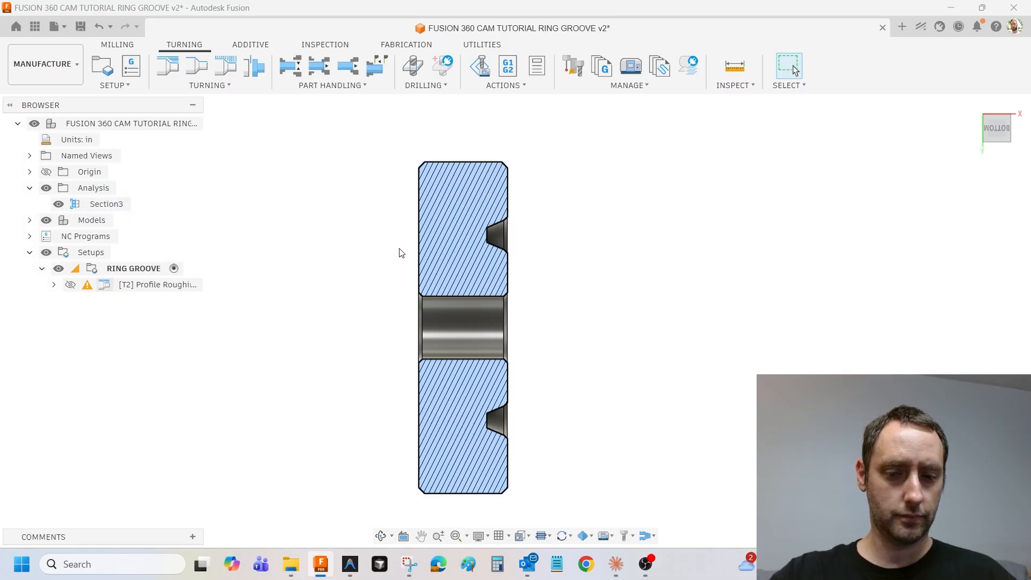
pyautogui.scroll(2, 445, 260)
# - Rename the Profile Roughing operation as RING GROOVE ROUGH
pyautogui.click(164, 286)
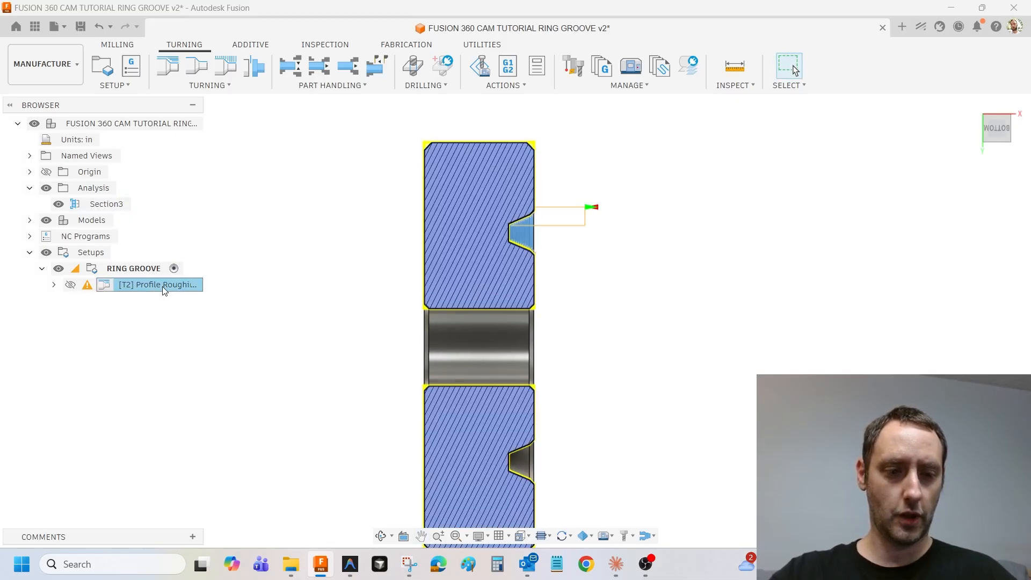
pyautogui.click(178, 286)
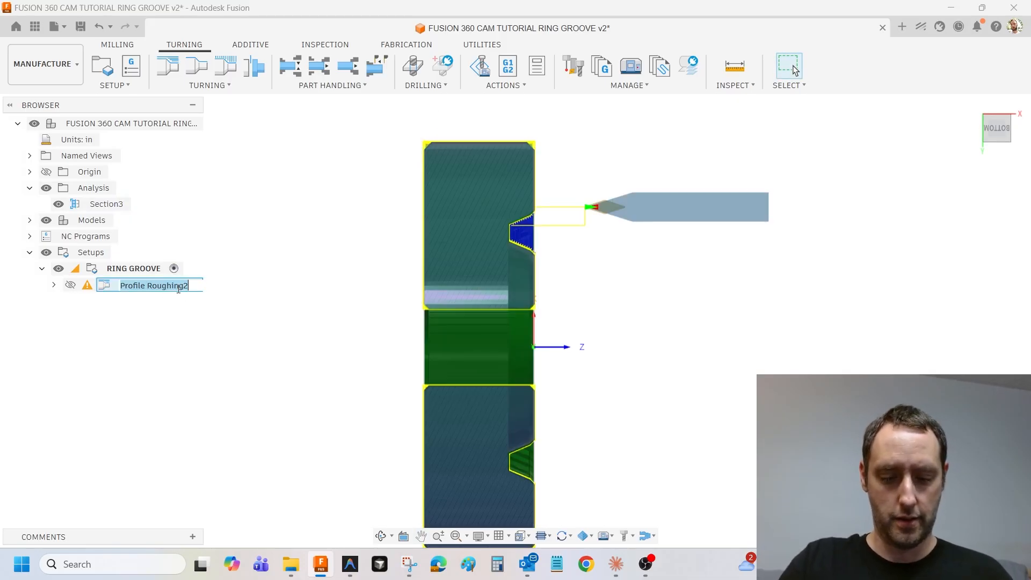
pyautogui.write('RING GROOVE ROUGH')
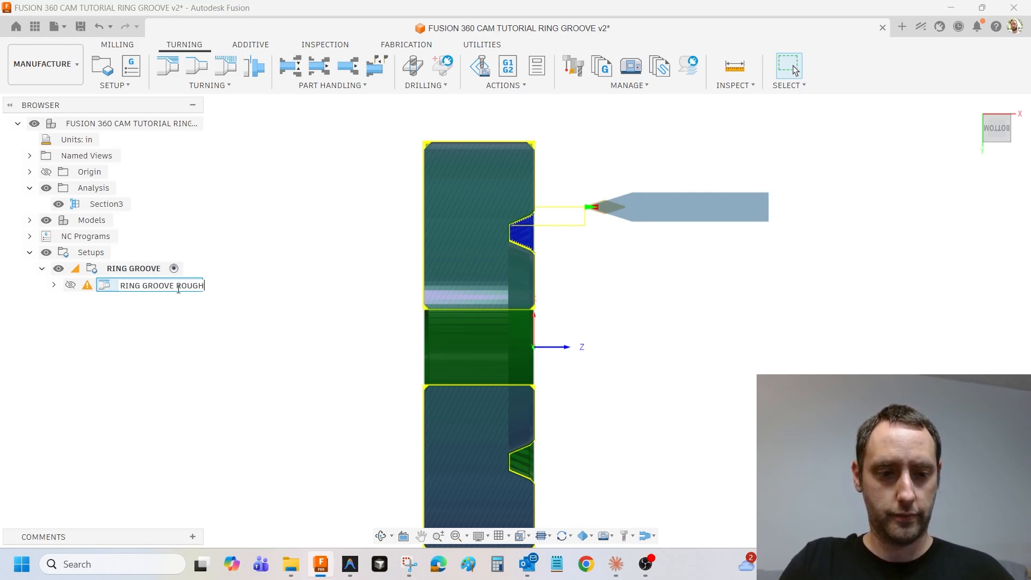
pyautogui.press('Return')
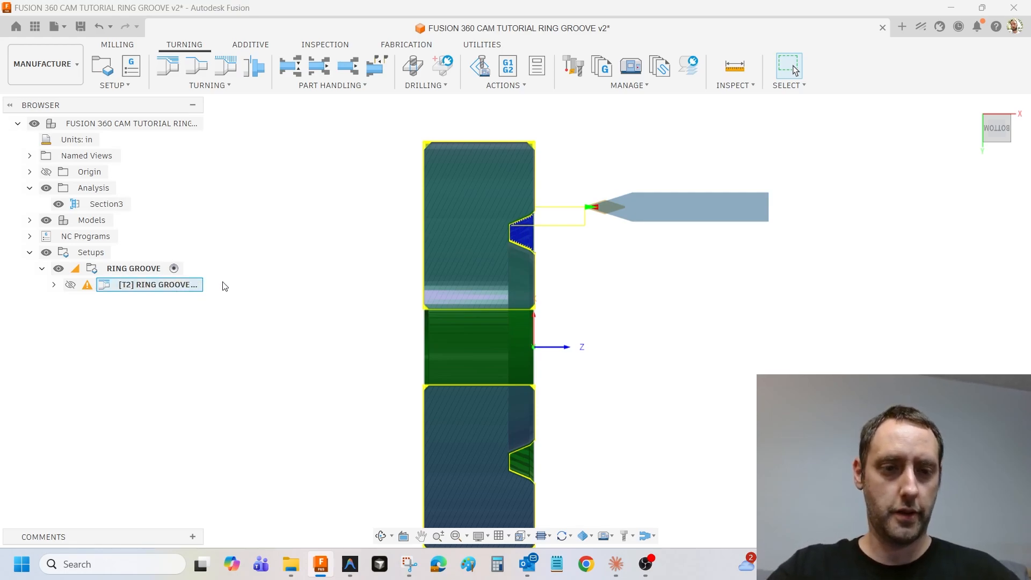
# - Create a Turning Profile Finishing operation for the ring groove and set its turning mode to Face profiling
pyautogui.scroll(10, 471, 214)
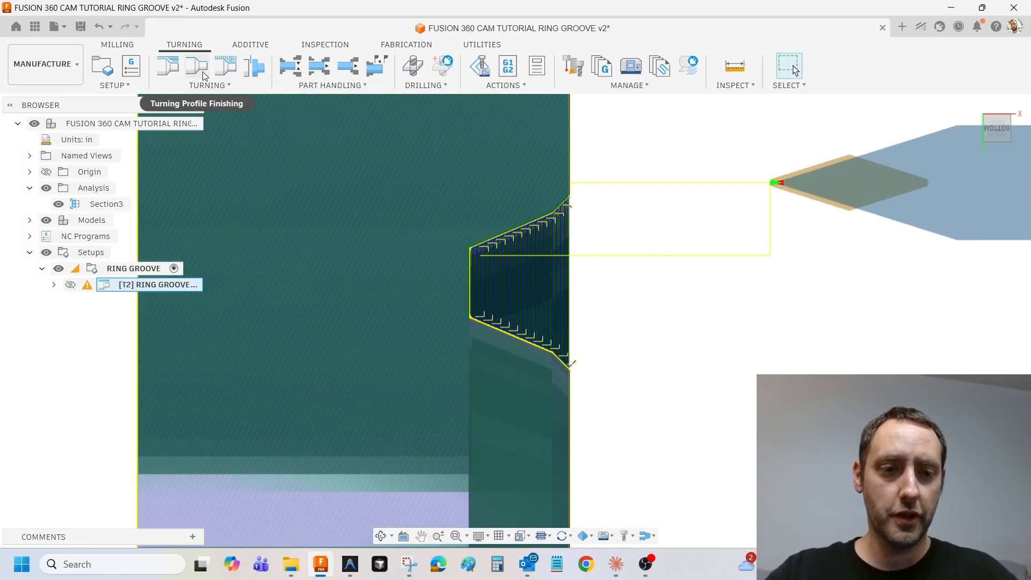
pyautogui.moveTo(608, 205); pyautogui.dragTo(595, 207, button='middle')
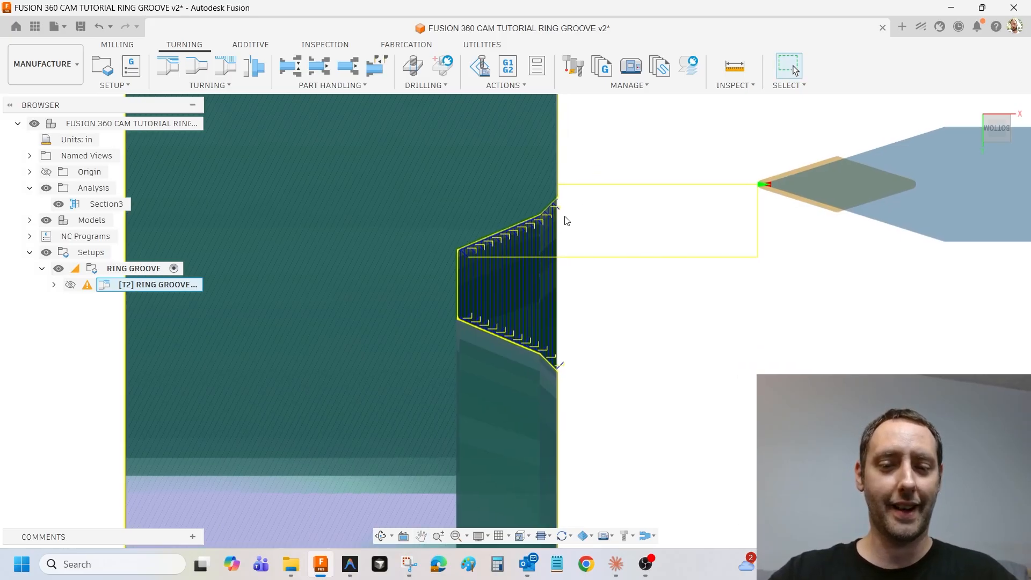
pyautogui.moveTo(549, 315); pyautogui.dragTo(576, 315, button='middle')
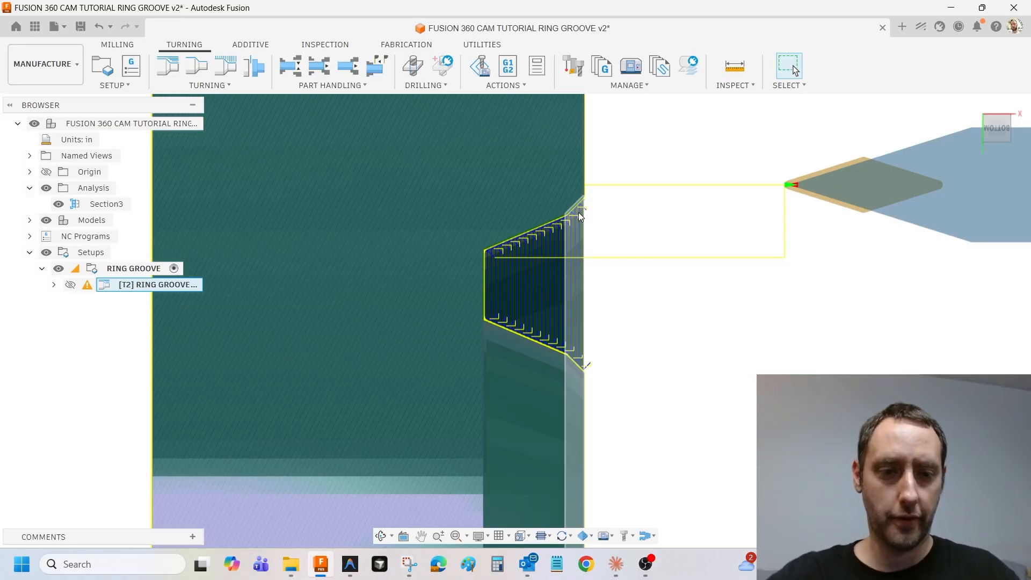
pyautogui.click(199, 67)
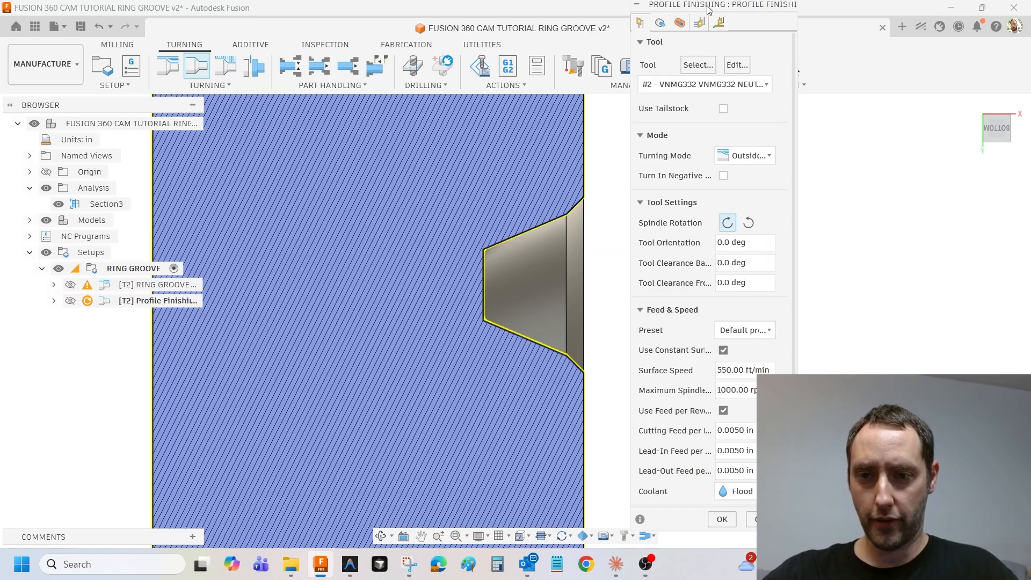
pyautogui.moveTo(714, 4); pyautogui.dragTo(747, 11)
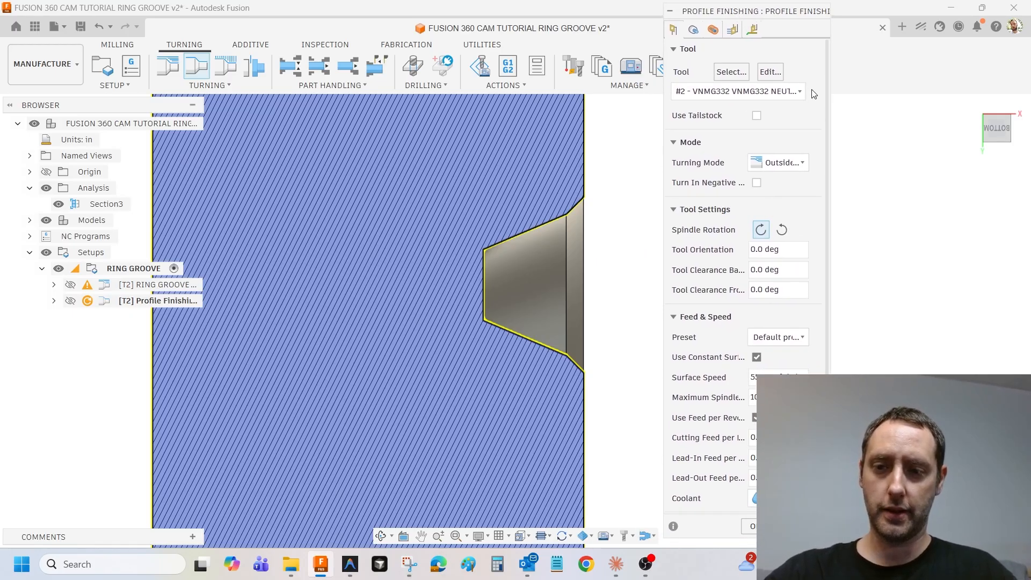
pyautogui.click(780, 164)
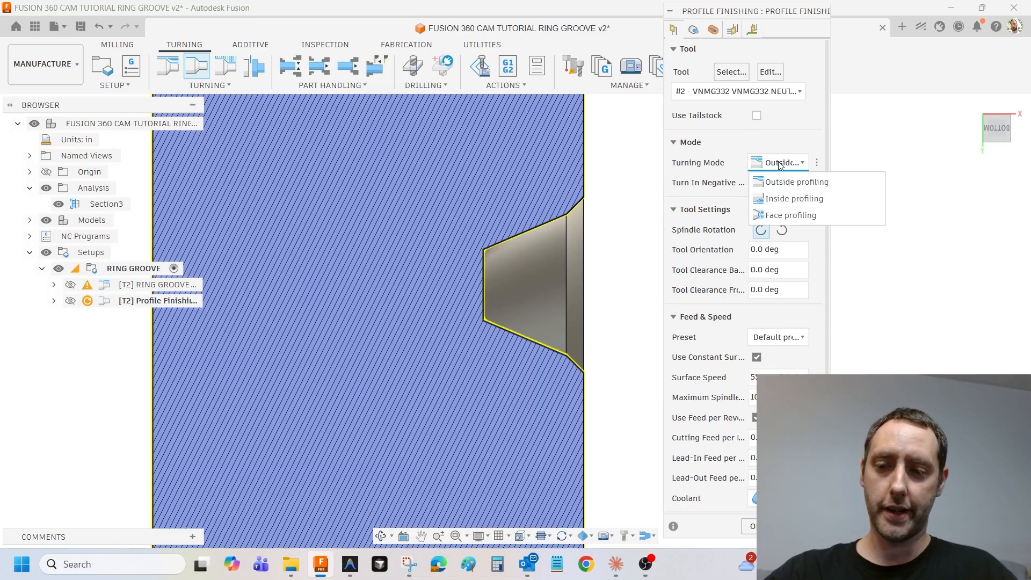
pyautogui.click(797, 216)
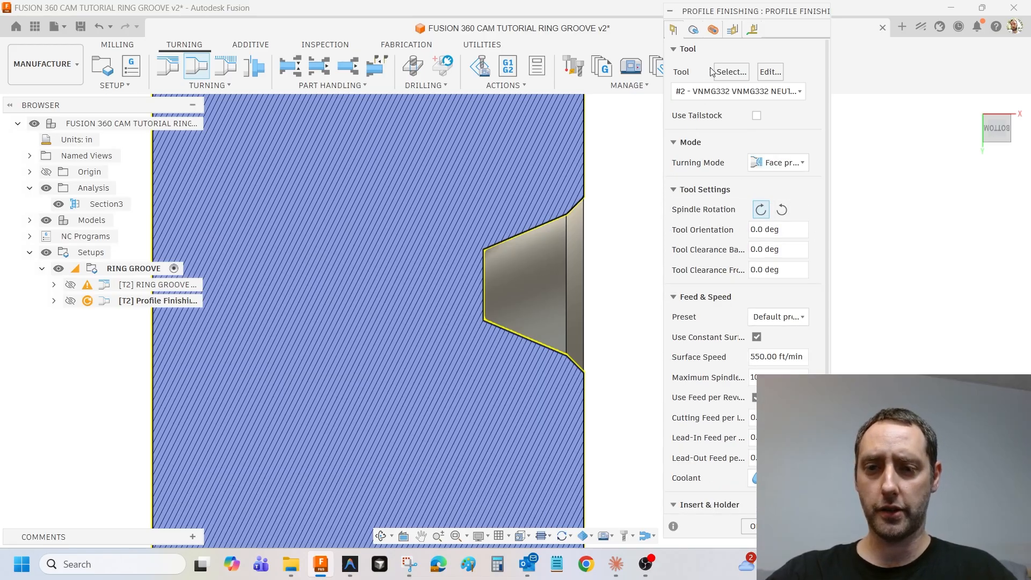
# - Set the finishing operation's Back Mode to Selection and use the groove's floor edge as the back reference
pyautogui.click(694, 30)
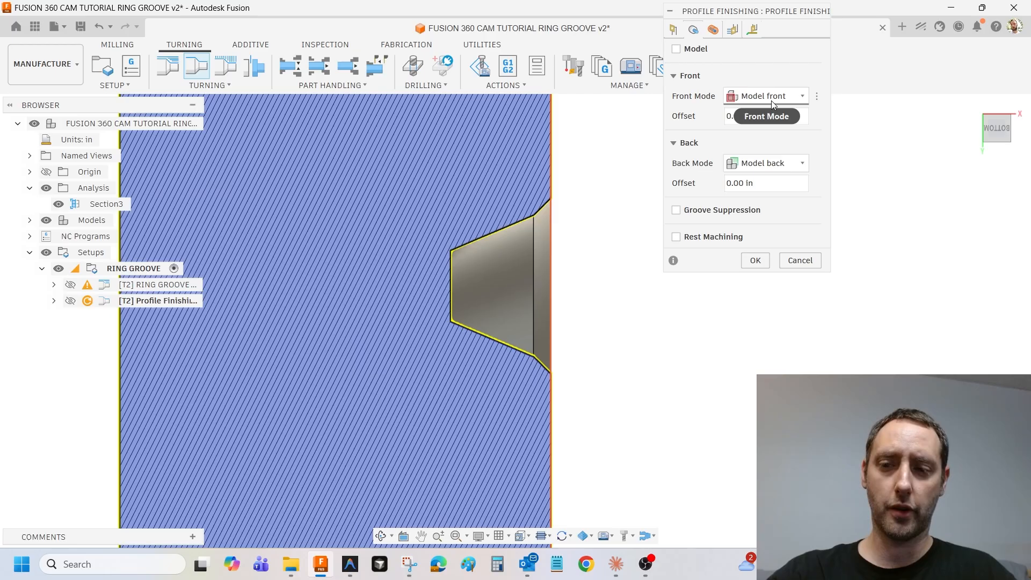
pyautogui.click(760, 162)
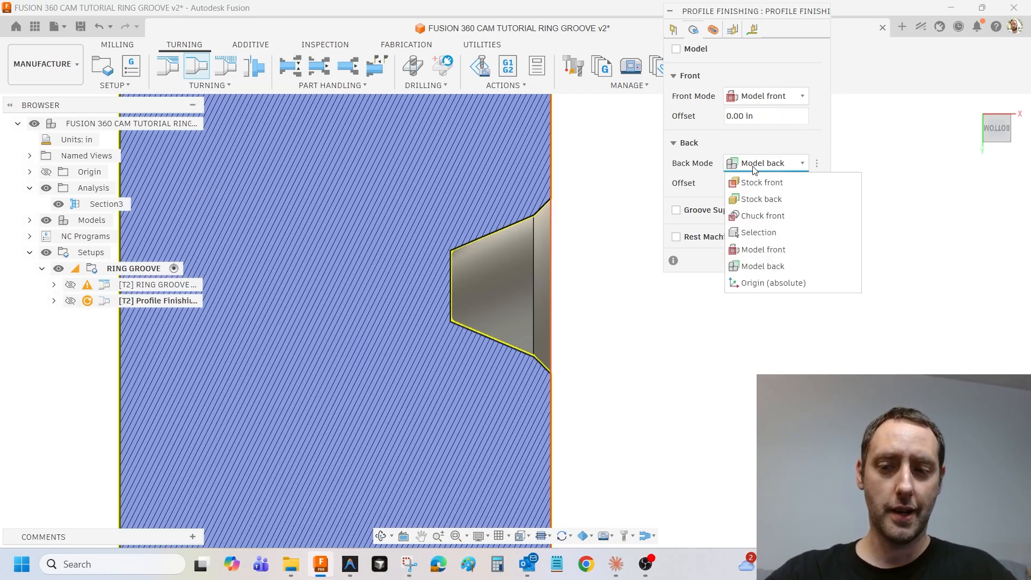
pyautogui.click(772, 233)
pyautogui.scroll(5, 472, 282)
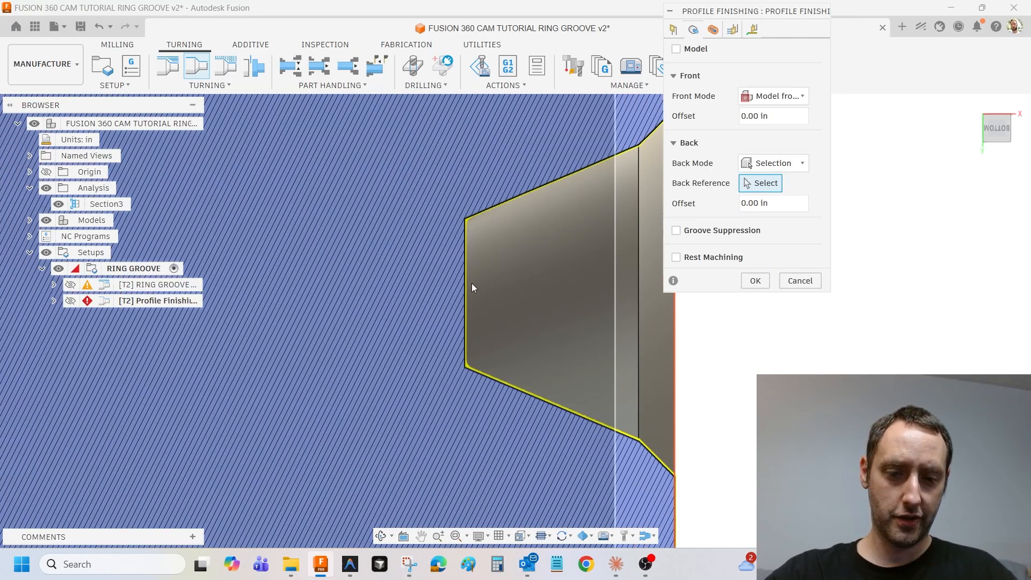
pyautogui.click(464, 279)
pyautogui.scroll(-2, 457, 279)
pyautogui.scroll(-3, 457, 280)
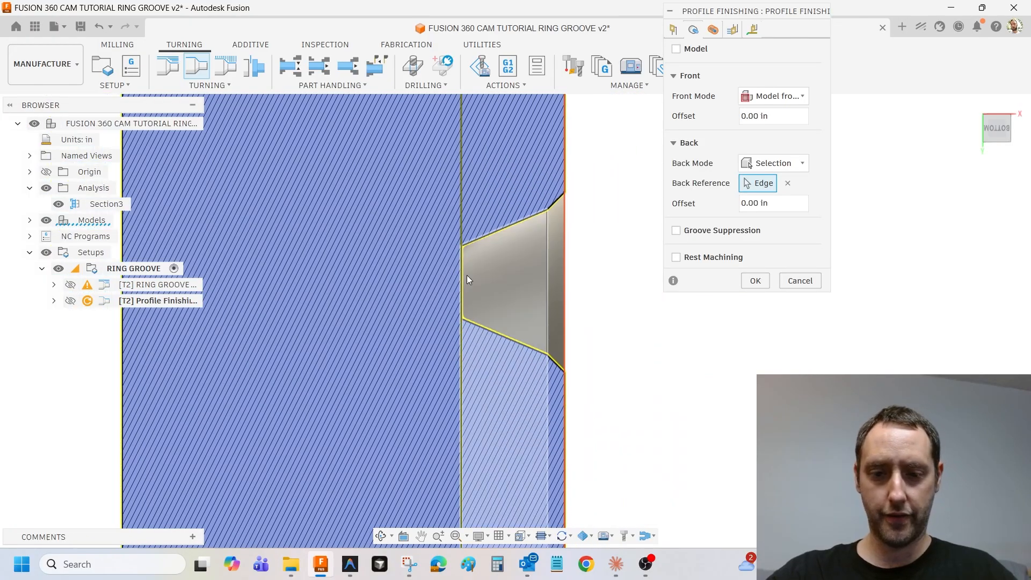
pyautogui.moveTo(507, 292)
pyautogui.keyDown('shift'); pyautogui.mouseDown(button='middle')
pyautogui.moveTo(479, 290)
pyautogui.moveTo(489, 295)
pyautogui.mouseUp(button='middle'); pyautogui.keyUp('shift')
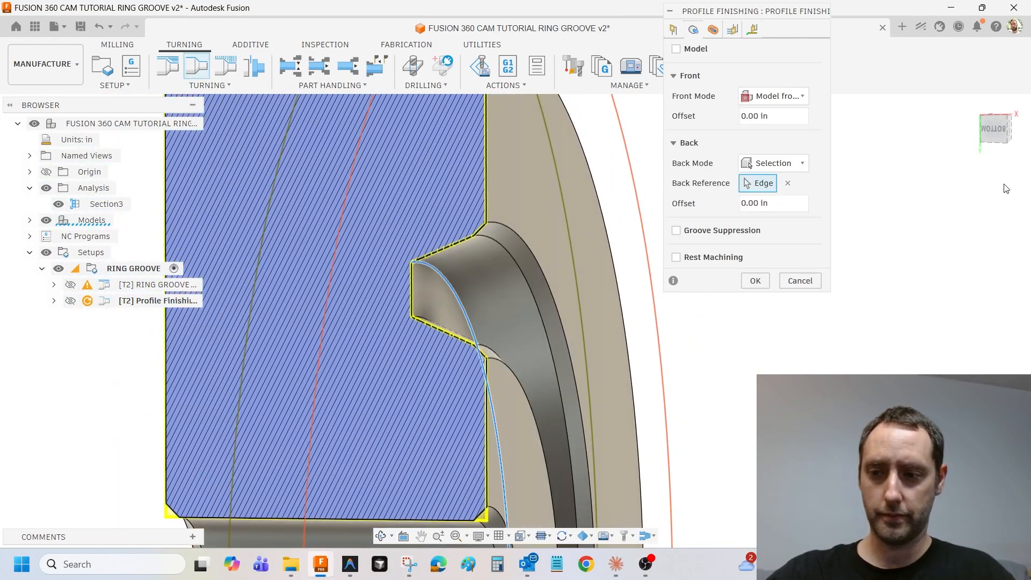
# - Set the finishing clearance from a selection of the groove's outer chamfer edge on the front face, with a 0.05 in offset
pyautogui.click(713, 29)
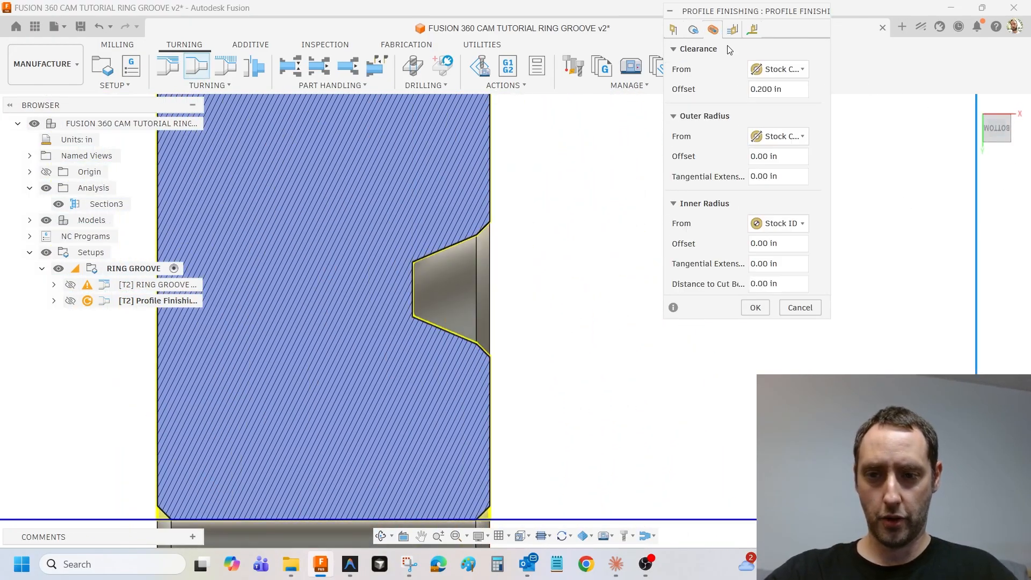
pyautogui.moveTo(535, 206); pyautogui.dragTo(555, 216, button='middle')
pyautogui.scroll(-1, 534, 206)
pyautogui.scroll(-1, 554, 215)
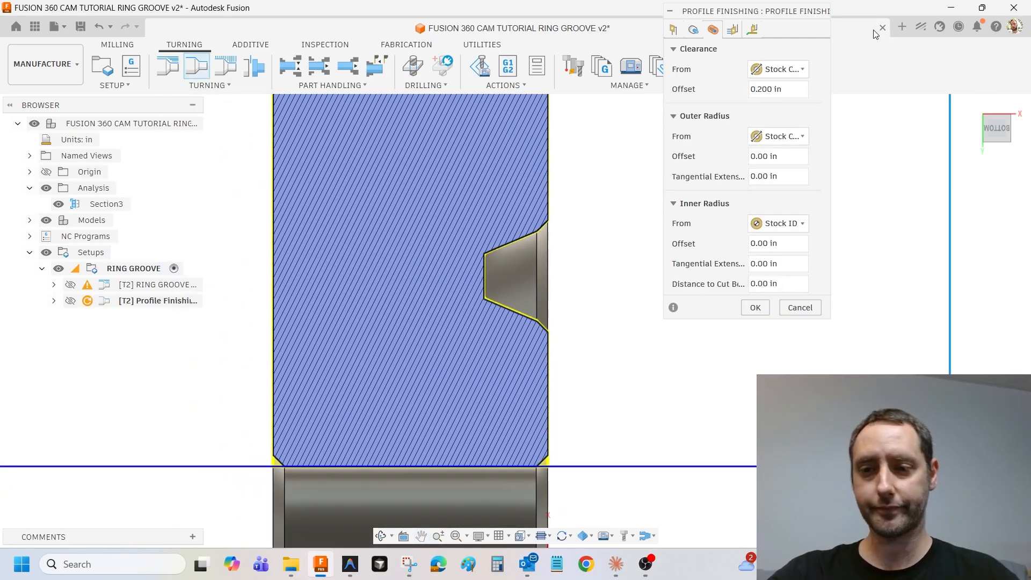
pyautogui.click(799, 79)
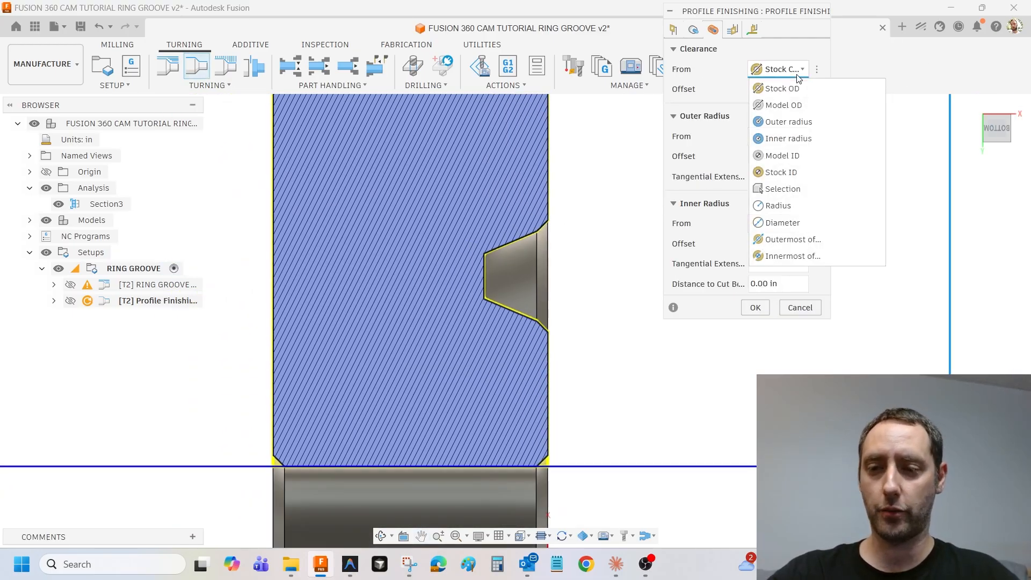
pyautogui.click(785, 191)
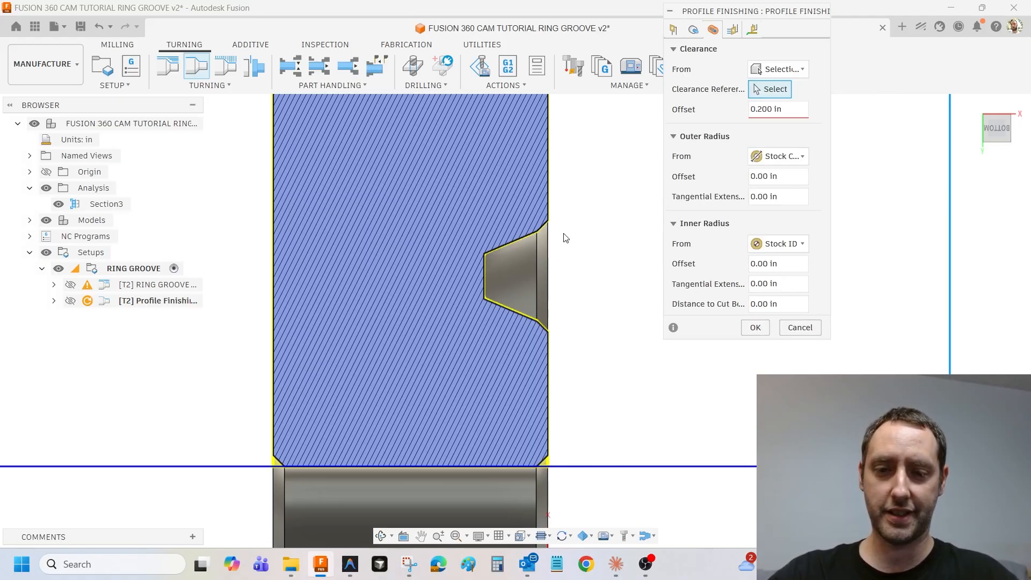
pyautogui.scroll(3, 566, 238)
pyautogui.click(534, 196)
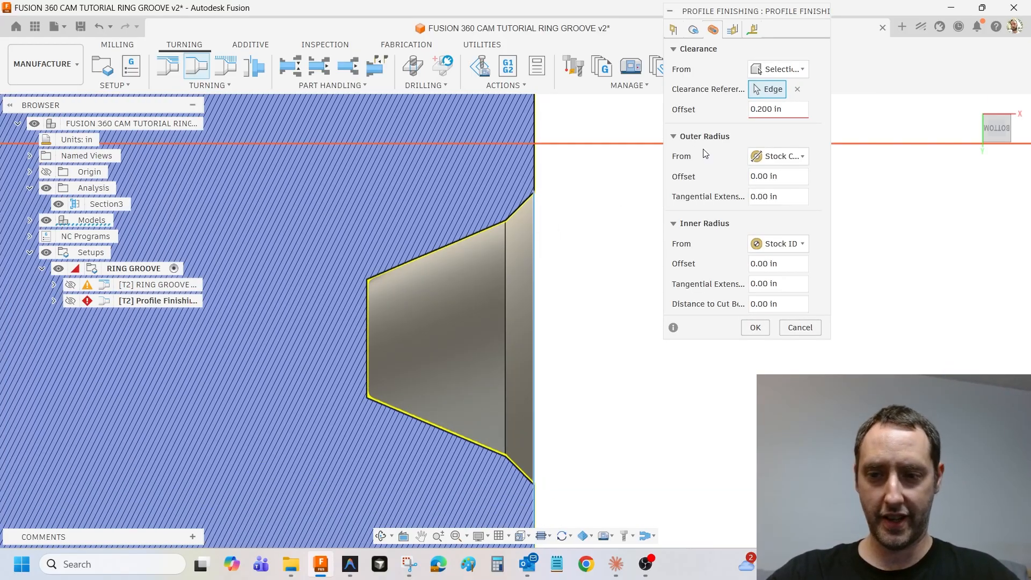
pyautogui.moveTo(788, 111); pyautogui.dragTo(691, 115)
pyautogui.write('.05')
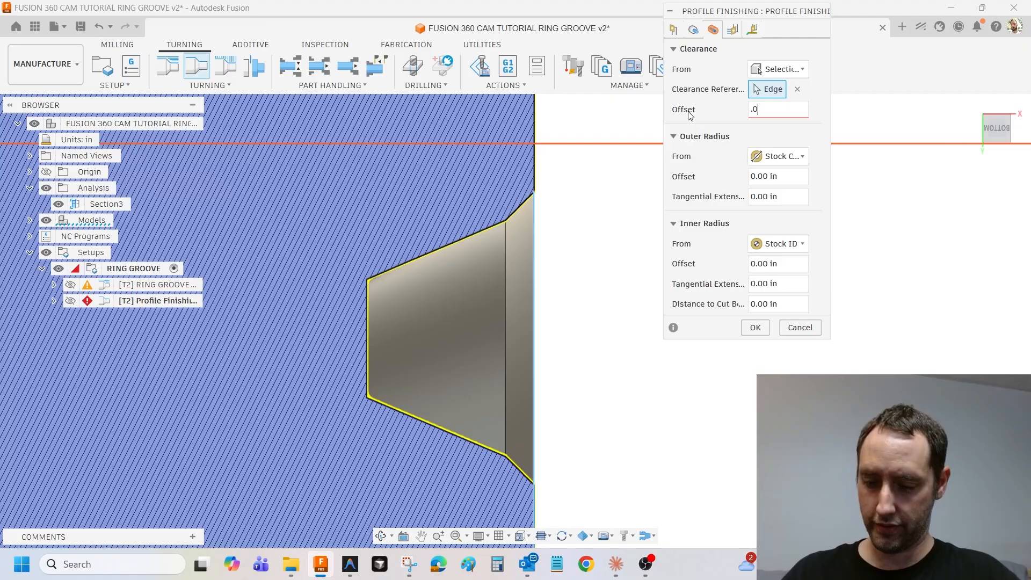
# - Set the Outer Radius limit from a selection of the groove's outer chamfer edge on the front face
pyautogui.click(778, 157)
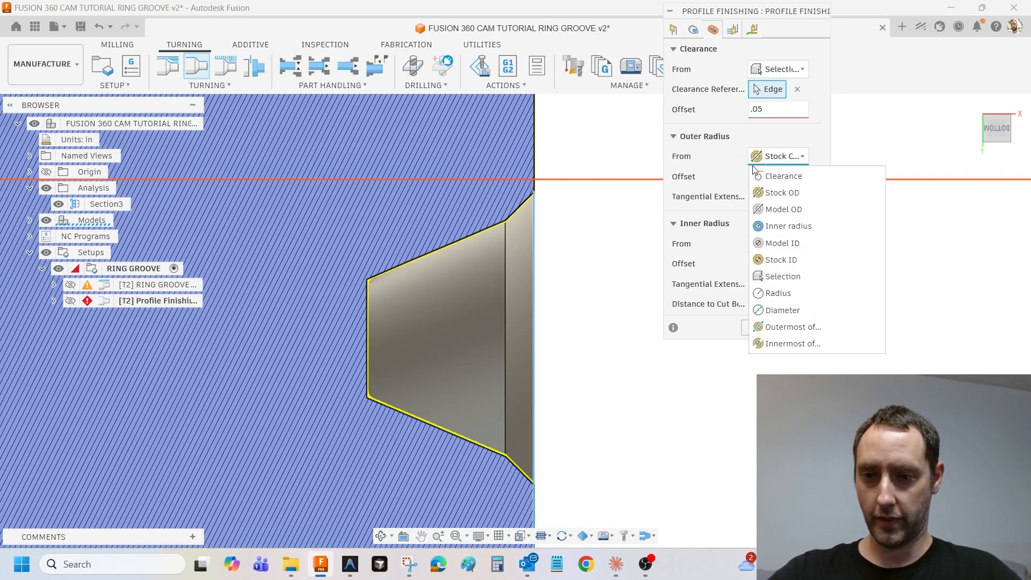
pyautogui.click(789, 276)
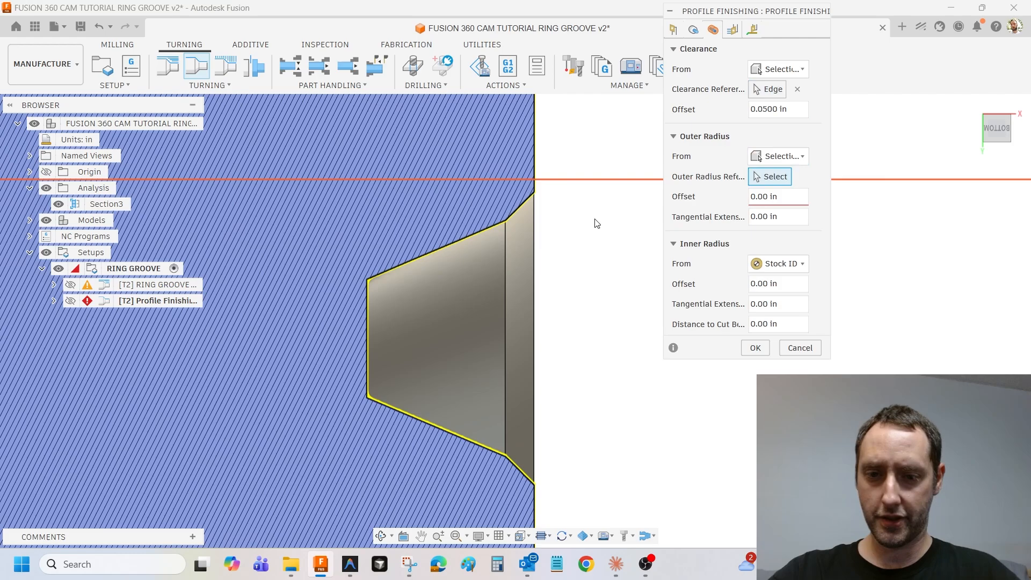
pyautogui.click(535, 199)
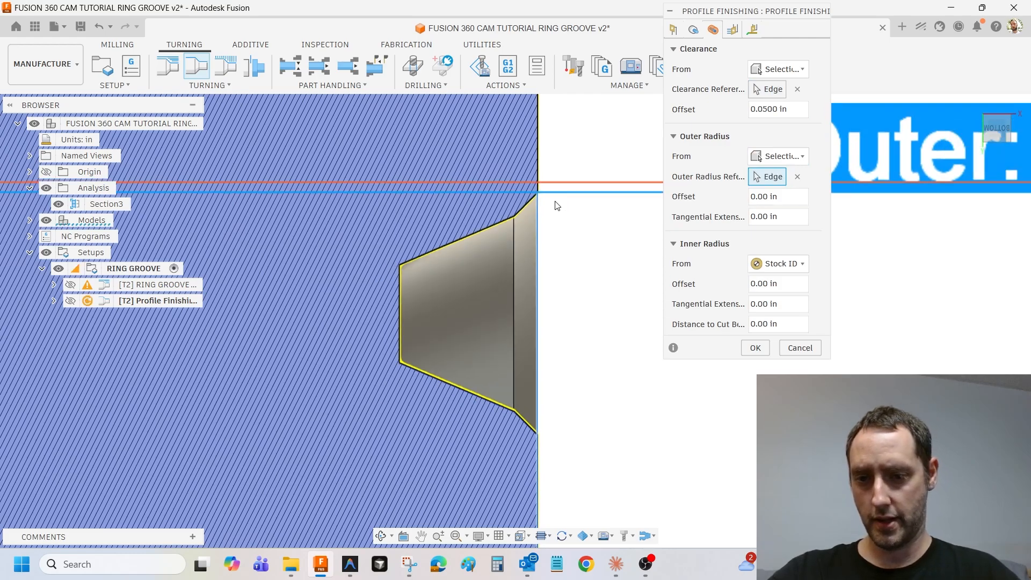
# - Set the Inner Radius limit from a selection of the groove floor's inner edge with a 0.2 in offset, and open the Passes settings
pyautogui.click(779, 263)
pyautogui.click(784, 383)
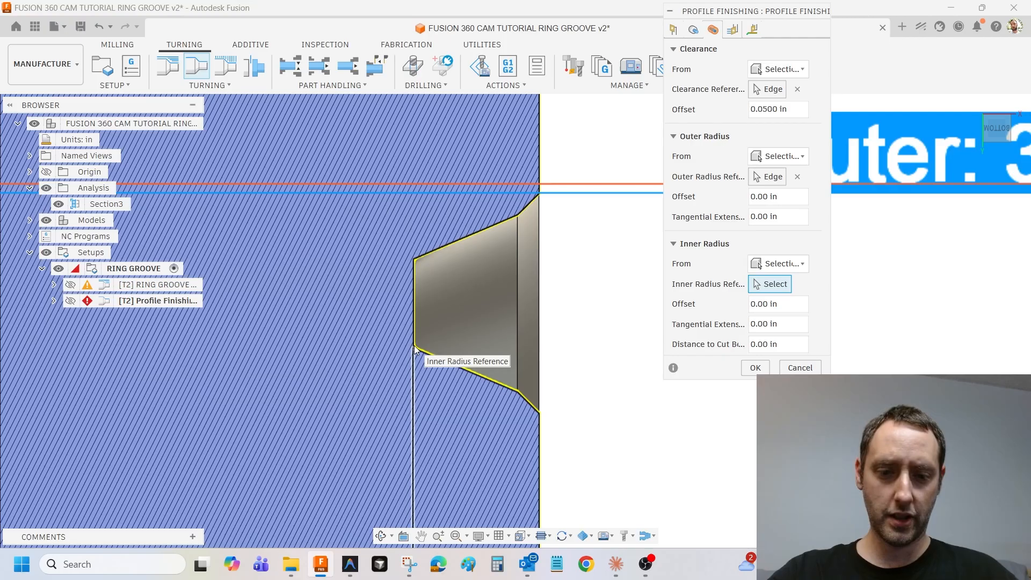
pyautogui.click(421, 345)
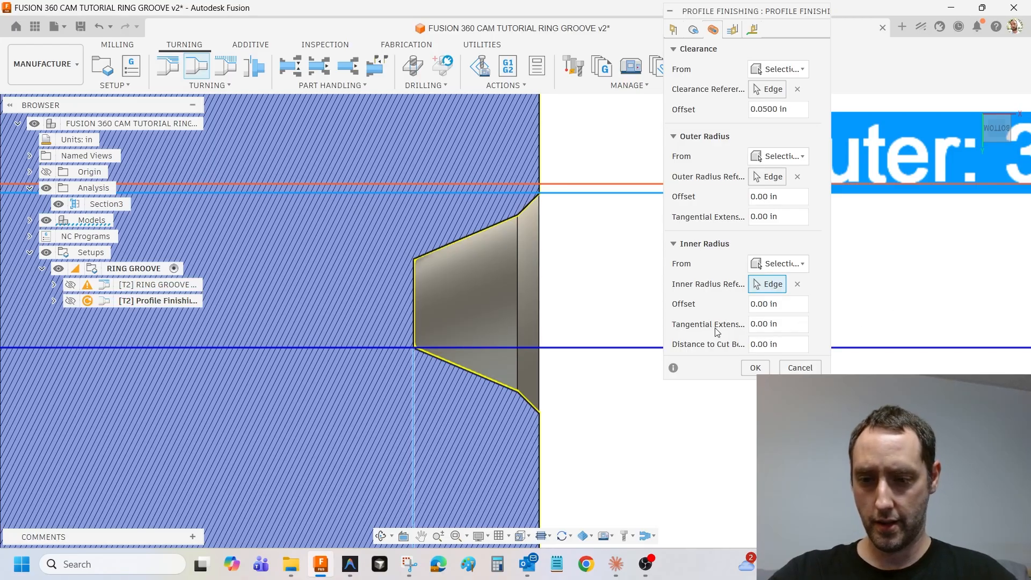
pyautogui.click(715, 310)
pyautogui.write('.15')
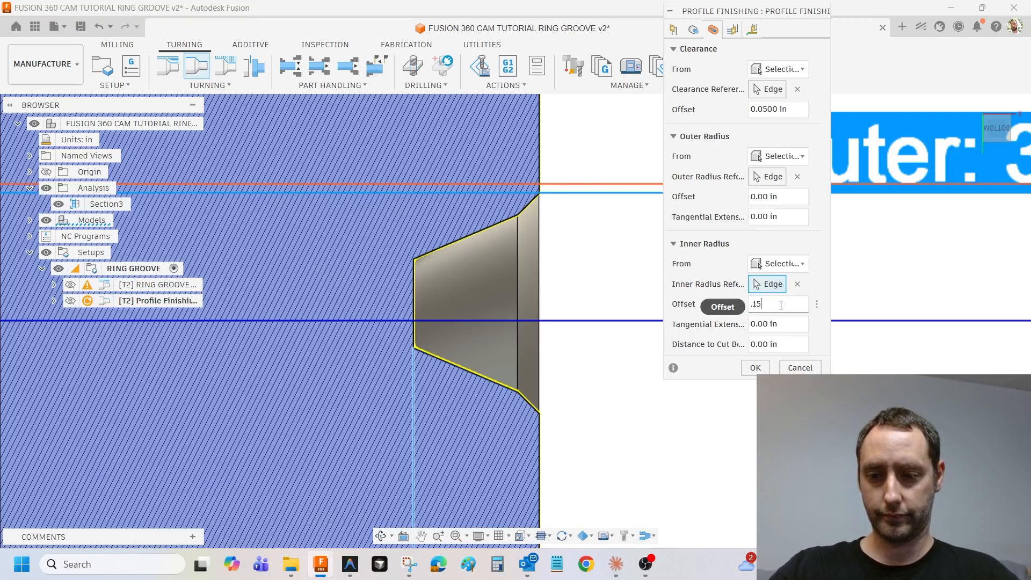
pyautogui.press('BackSpace')
pyautogui.press('BackSpace')
pyautogui.write('2')
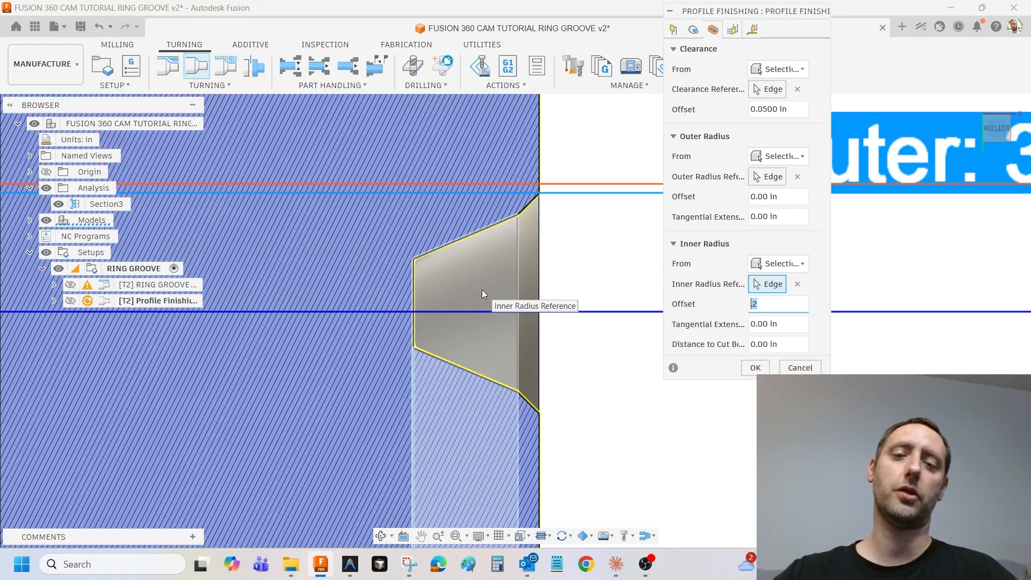
pyautogui.click(734, 30)
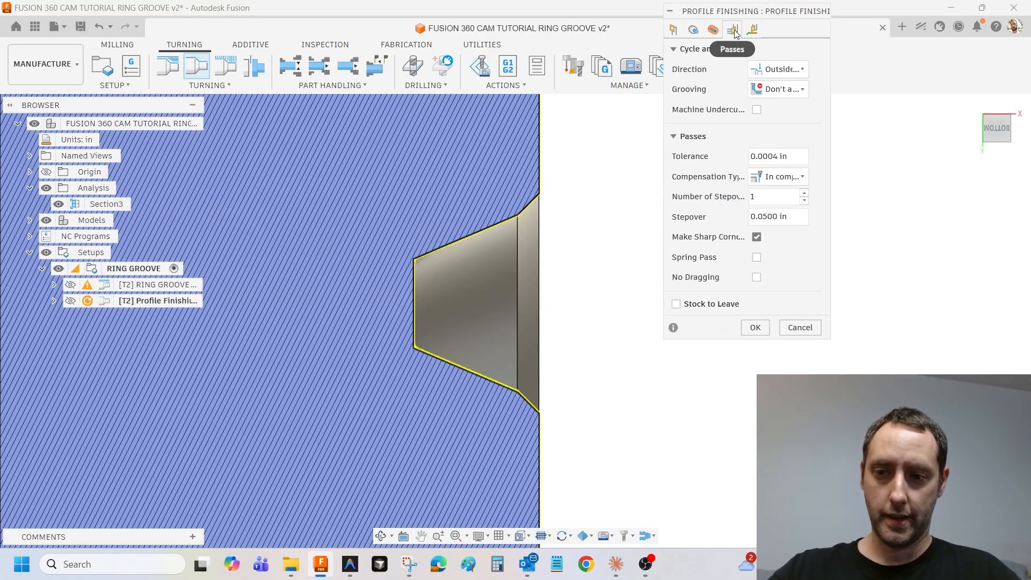
# - Set the finishing pass direction to Outside to inside, allow radial grooving, and accept the operation to generate its toolpath
pyautogui.click(796, 72)
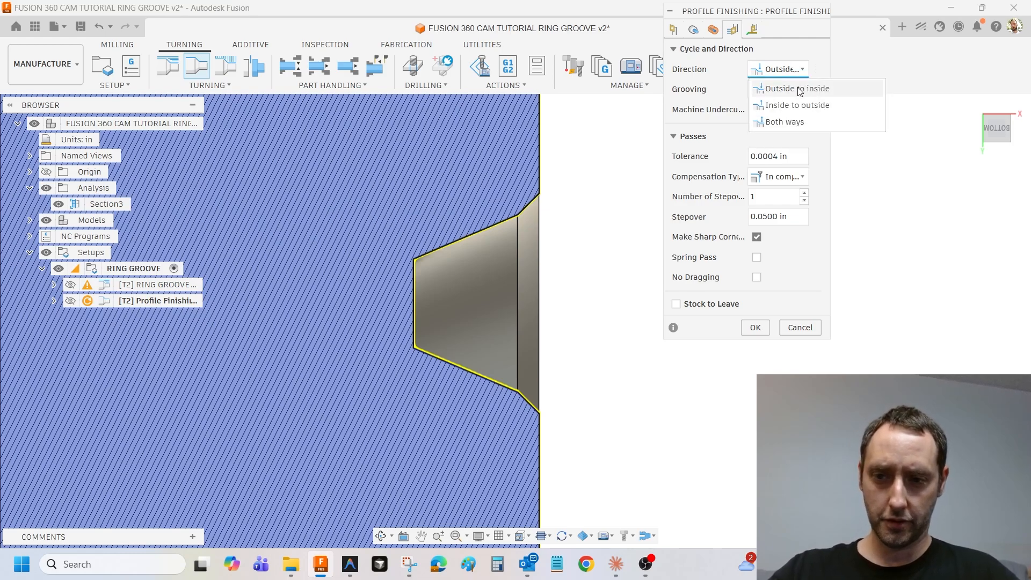
pyautogui.click(800, 89)
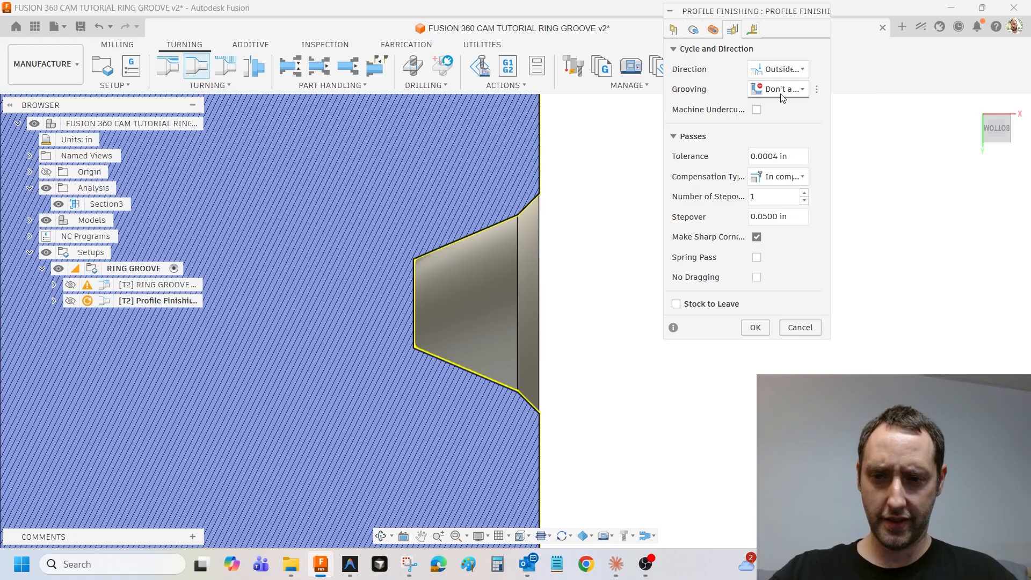
pyautogui.click(775, 91)
pyautogui.click(805, 155)
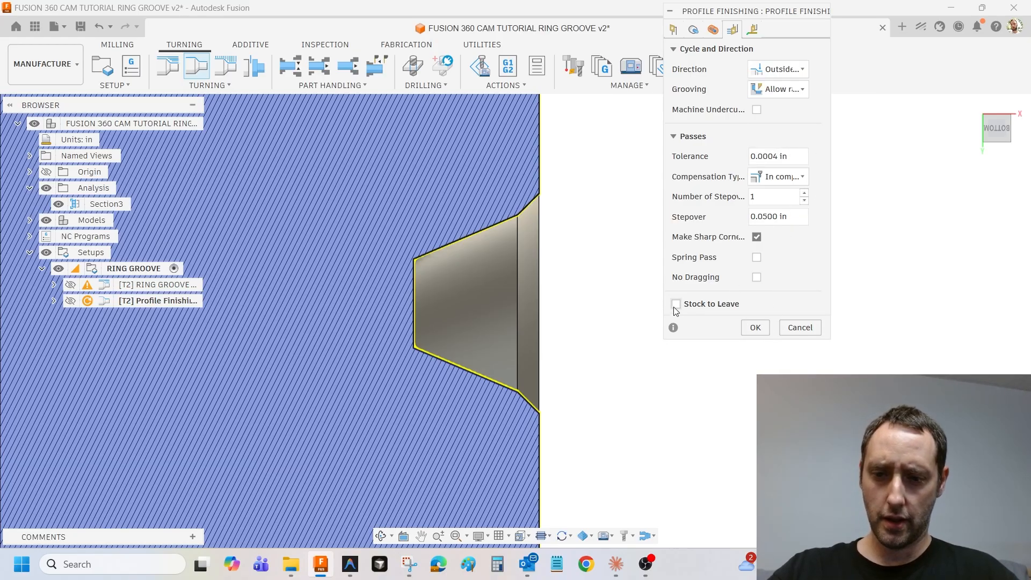
pyautogui.click(755, 327)
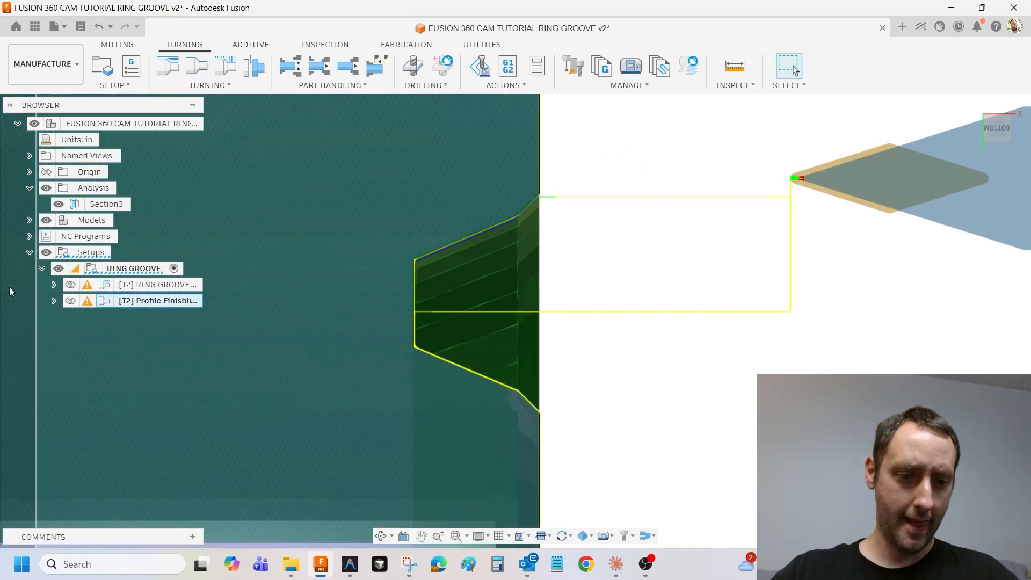
# - Simulate the profile finishing toolpath on the groove and exit the simulation
pyautogui.rightClick(169, 303)
pyautogui.click(260, 100)
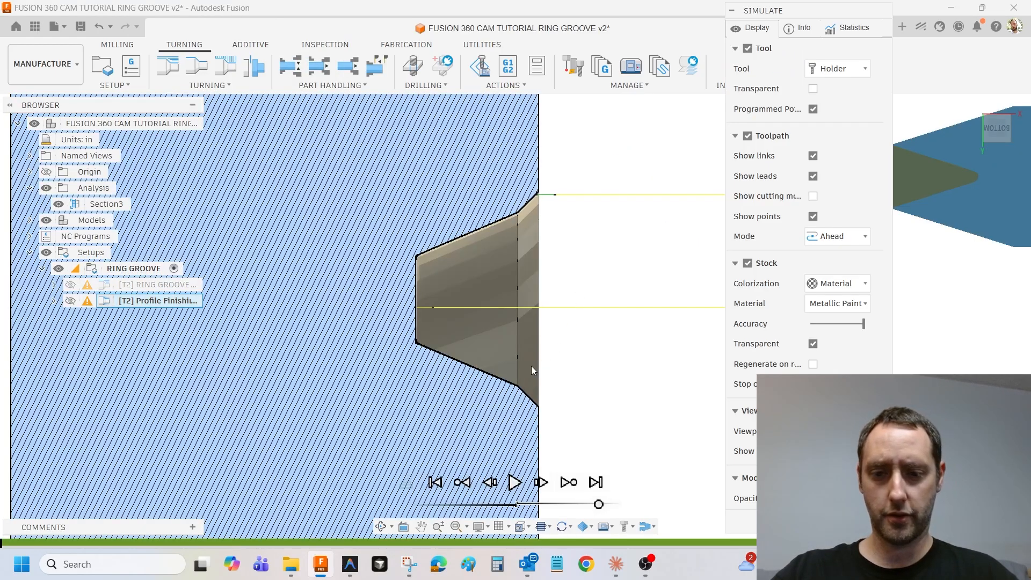
pyautogui.press('space')
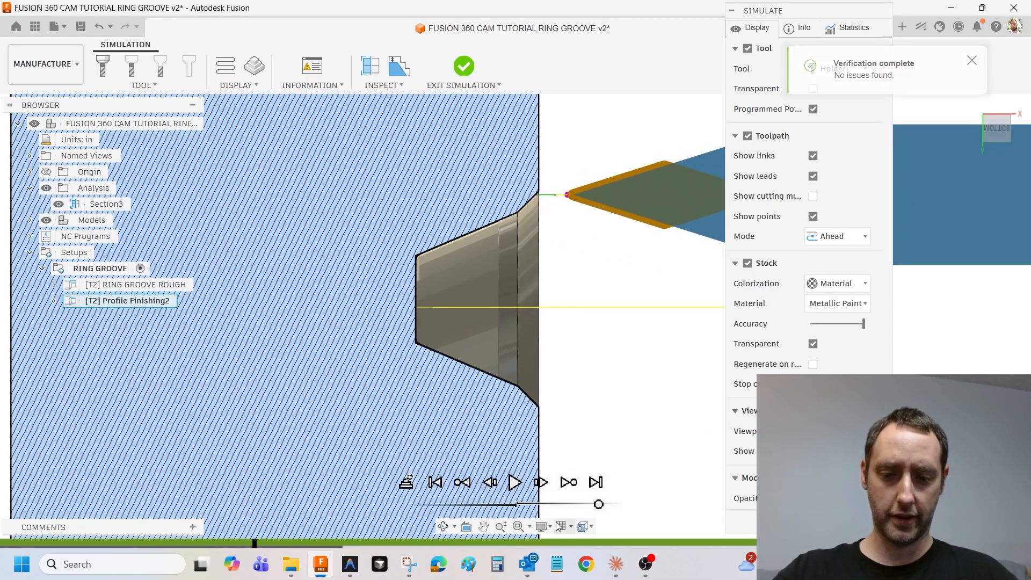
pyautogui.click(541, 482)
pyautogui.click(541, 482)
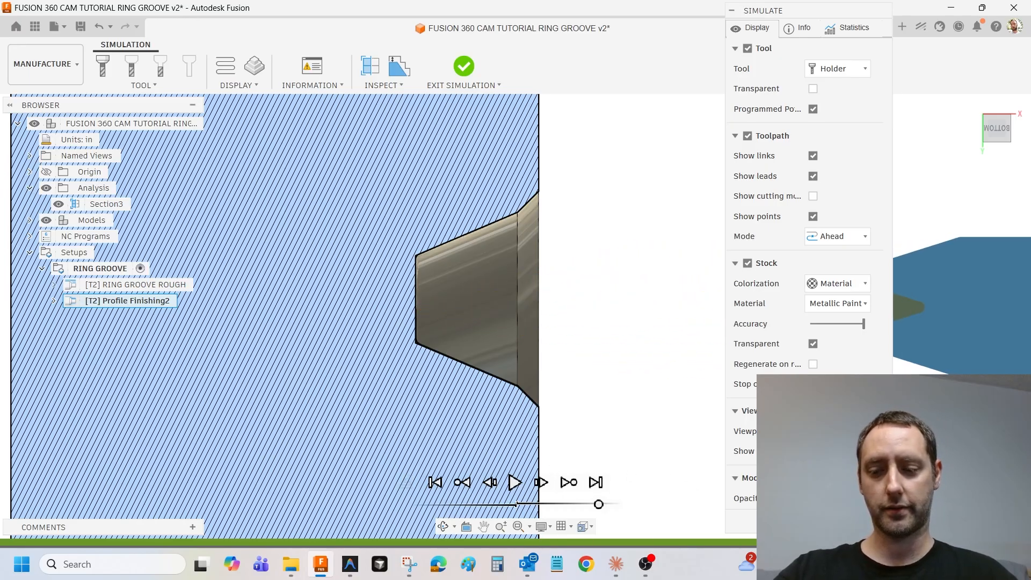
pyautogui.press('Escape')
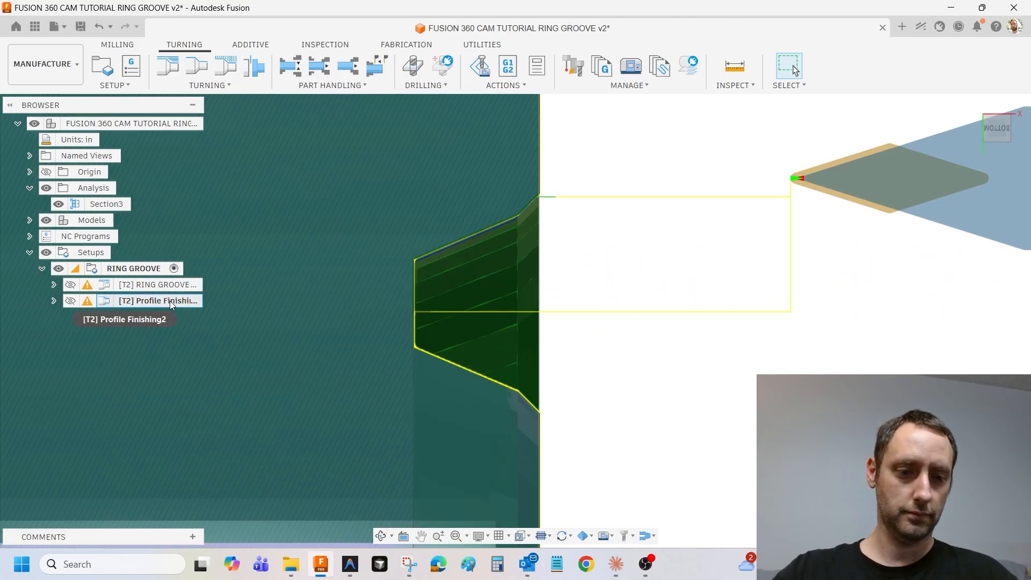
# - Rename the profile finishing operation as OUTSIDE FINISH
pyautogui.click(170, 300)
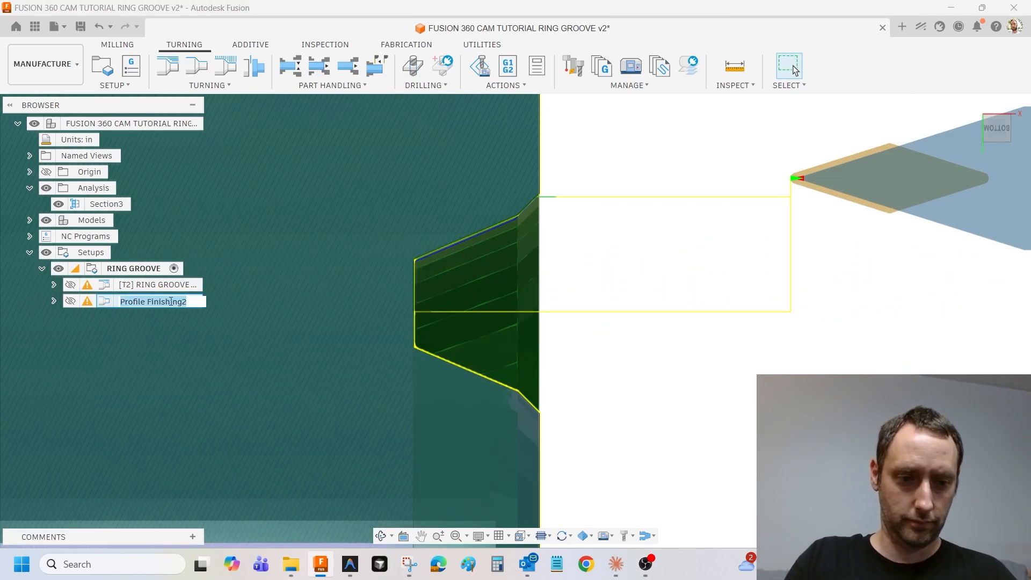
pyautogui.write('OUTSIDE F')
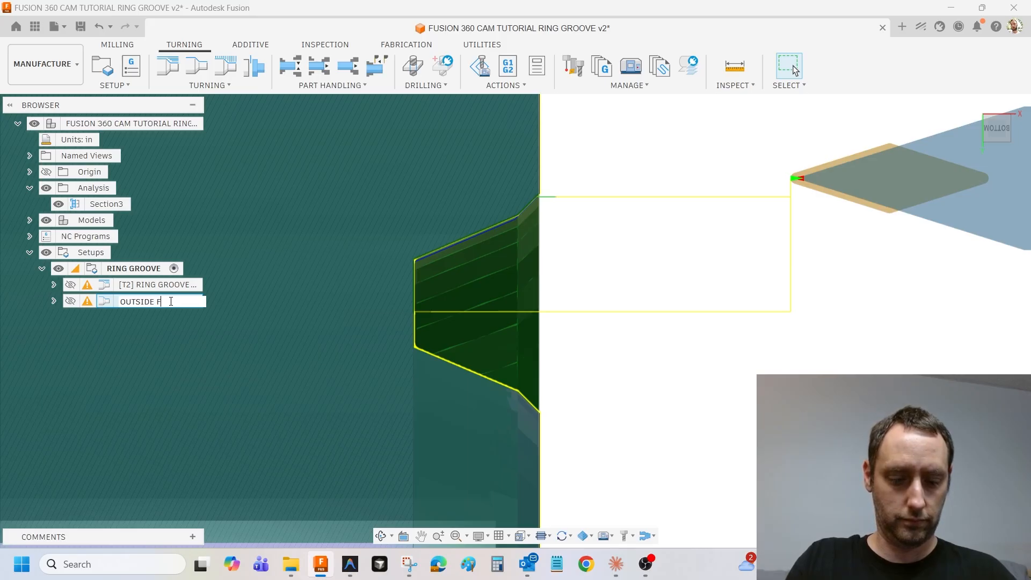
pyautogui.write('INISH')
pyautogui.press('Return')
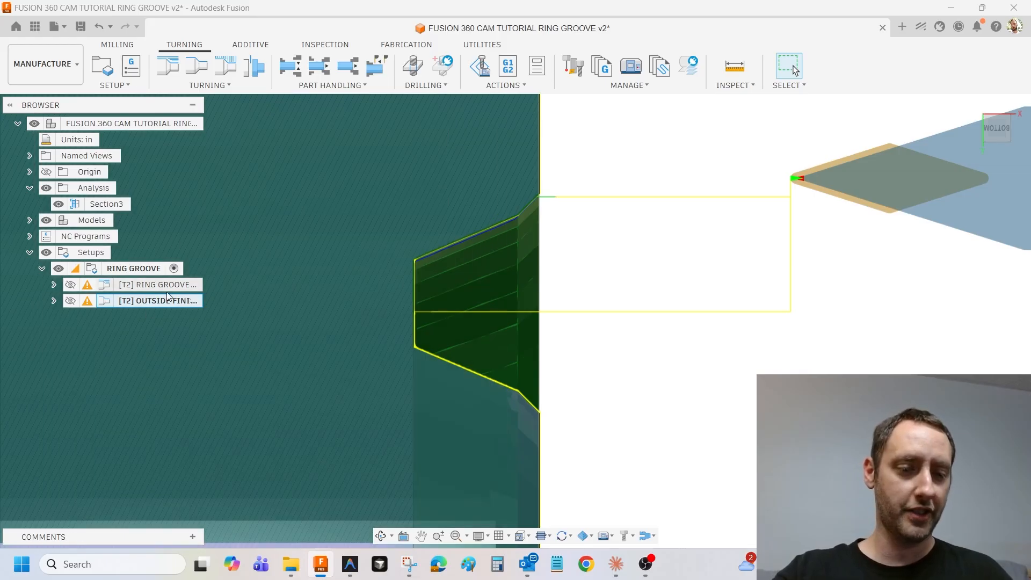
# - Rename the groove roughing operation as ROUGH RING GROOVE
pyautogui.click(168, 285)
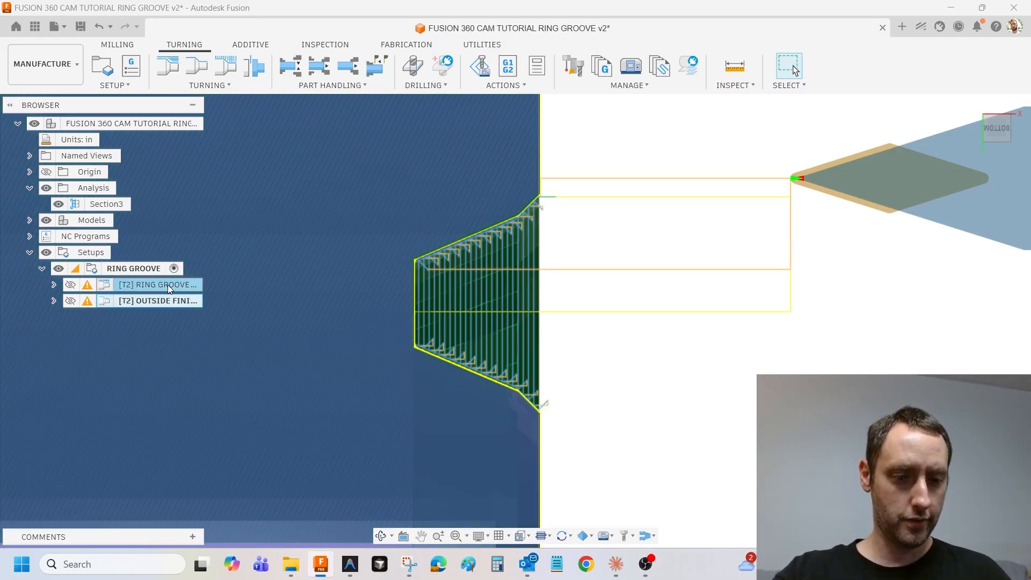
pyautogui.click(168, 285)
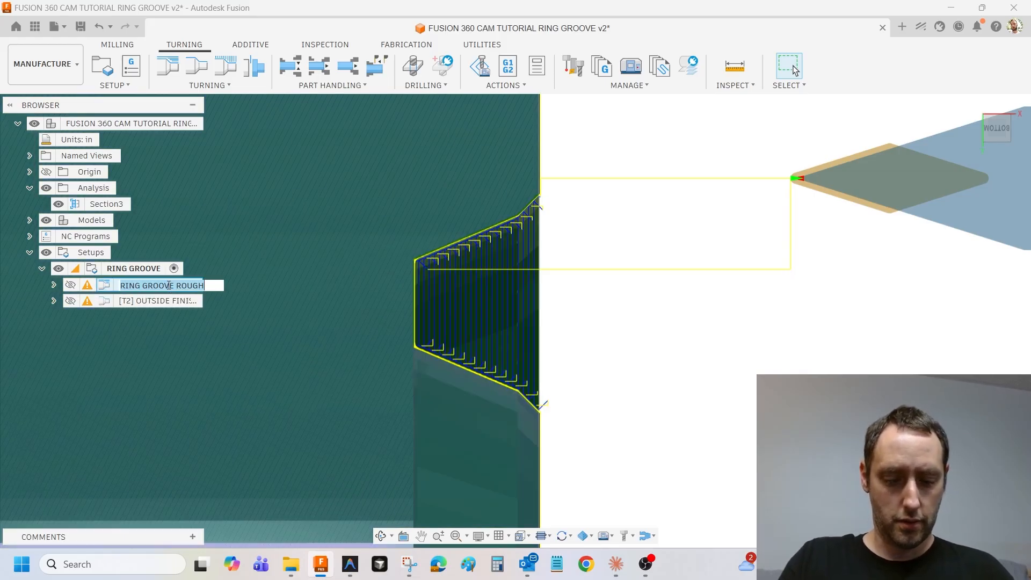
pyautogui.write('ROUGH RING GRO')
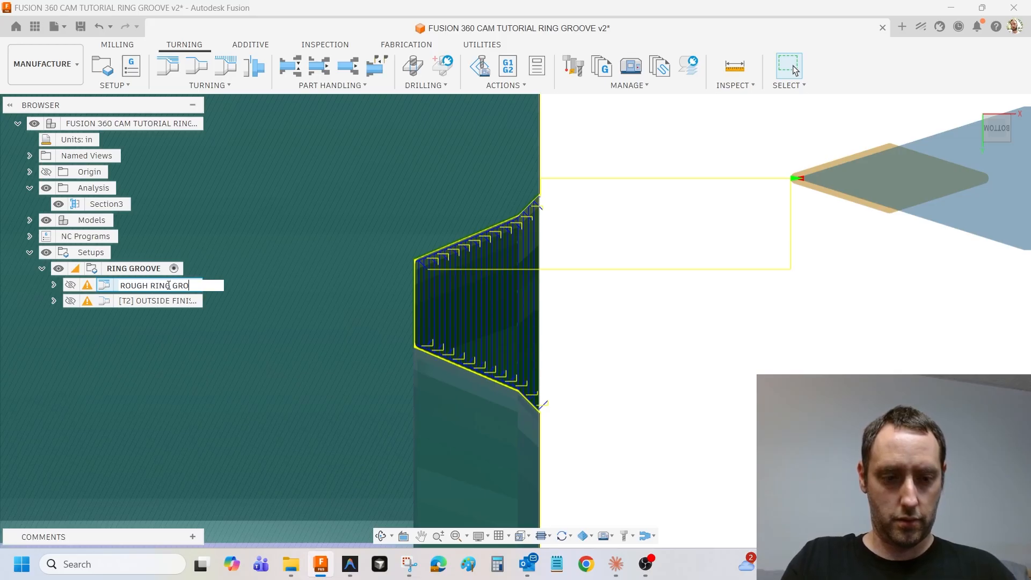
pyautogui.write('OVE')
pyautogui.press('Return')
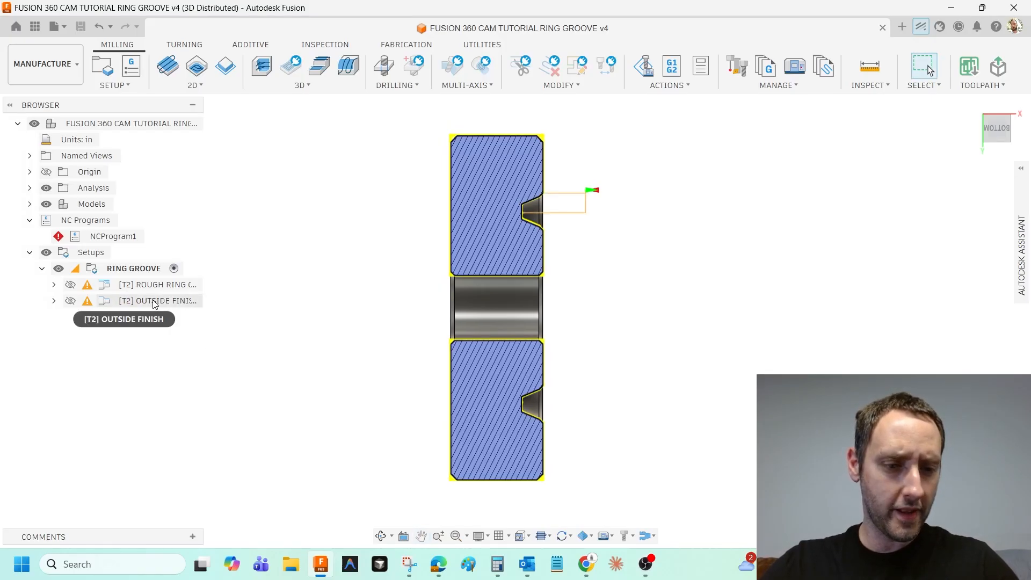
# - Duplicate the OUTSIDE FINISH operation and rename the copy as INSIDE FINISH
pyautogui.moveTo(462, 253); pyautogui.dragTo(437, 280, button='middle')
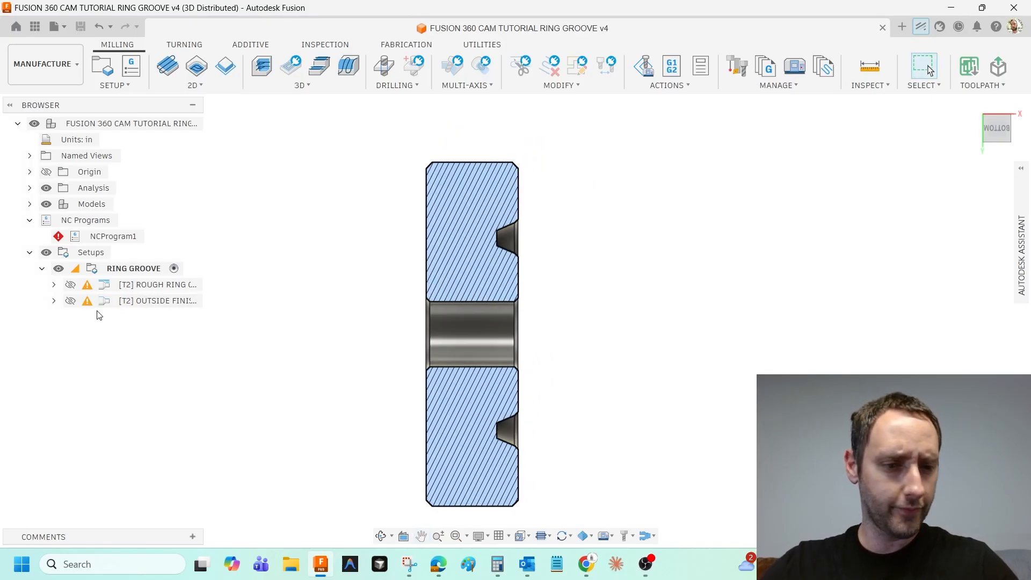
pyautogui.rightClick(162, 304)
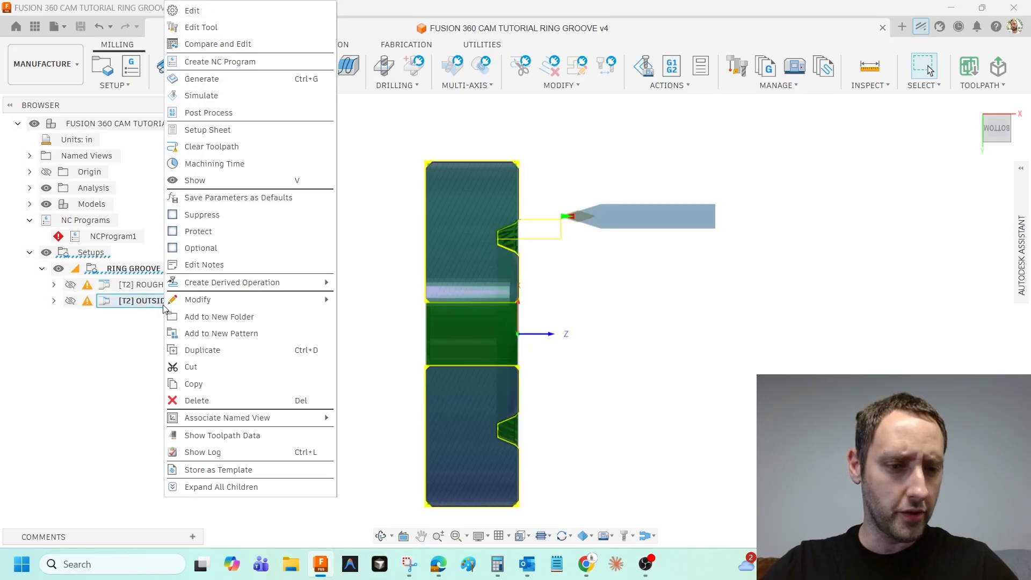
pyautogui.moveTo(191, 304)
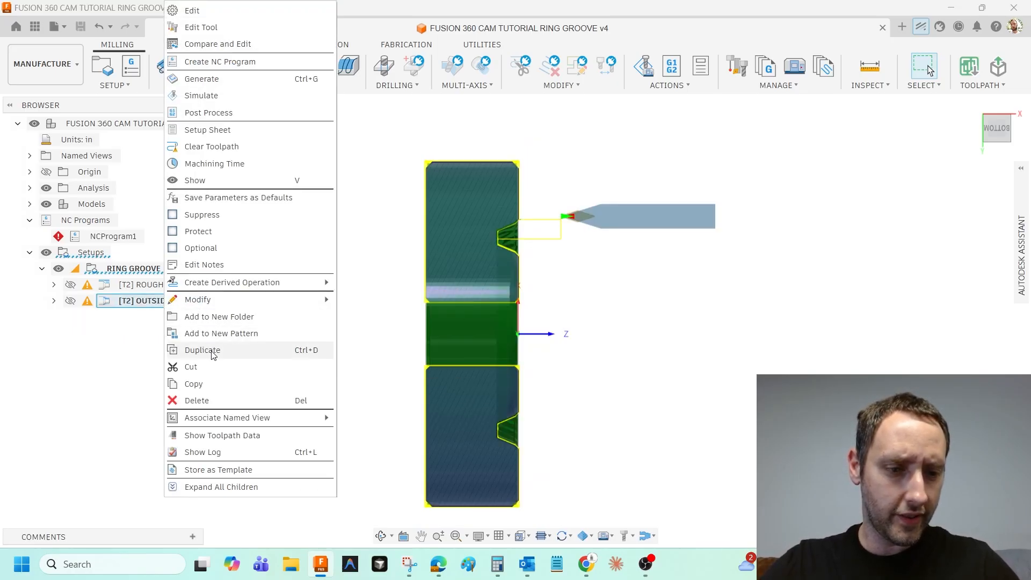
pyautogui.click(213, 350)
pyautogui.click(187, 318)
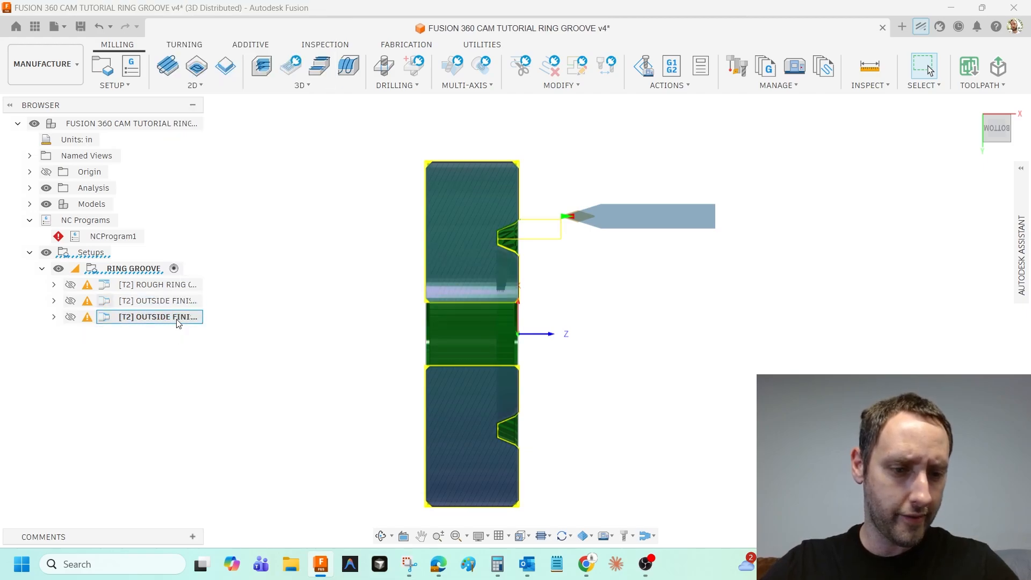
pyautogui.click(189, 318)
pyautogui.press('End')
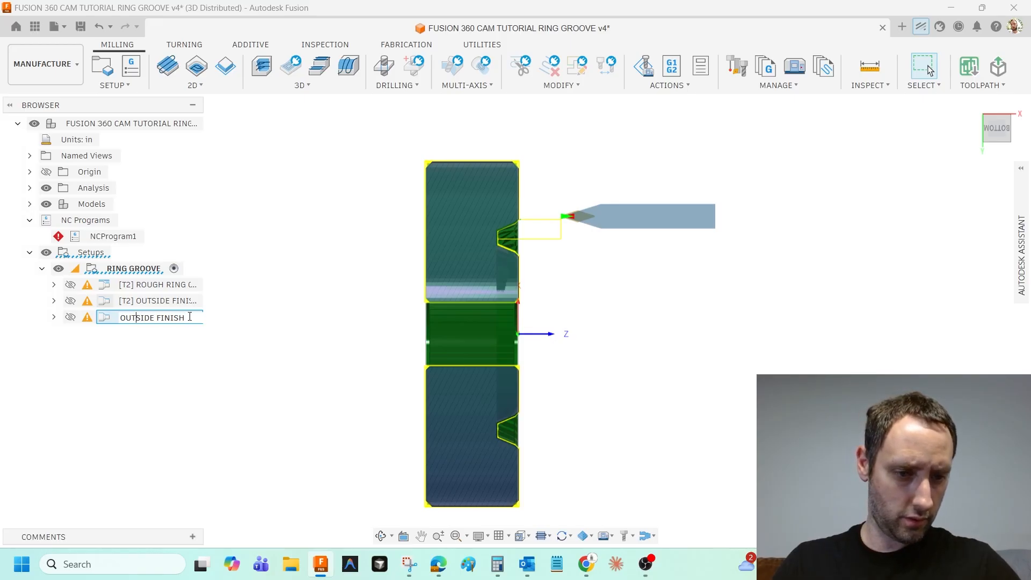
pyautogui.press('BackSpace')
pyautogui.press('BackSpace')
pyautogui.press('BackSpace')
pyautogui.write('IN')
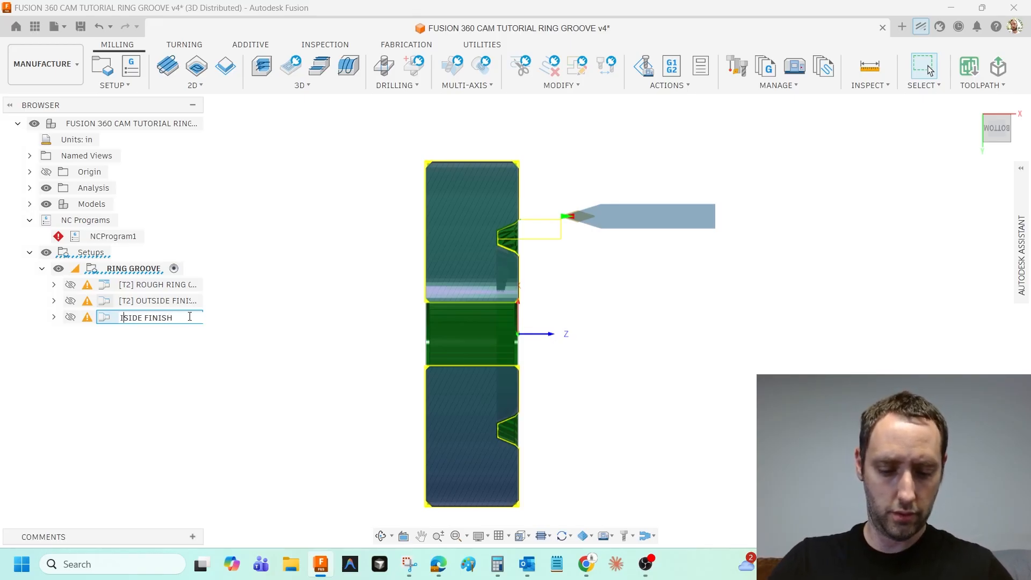
pyautogui.press('Return')
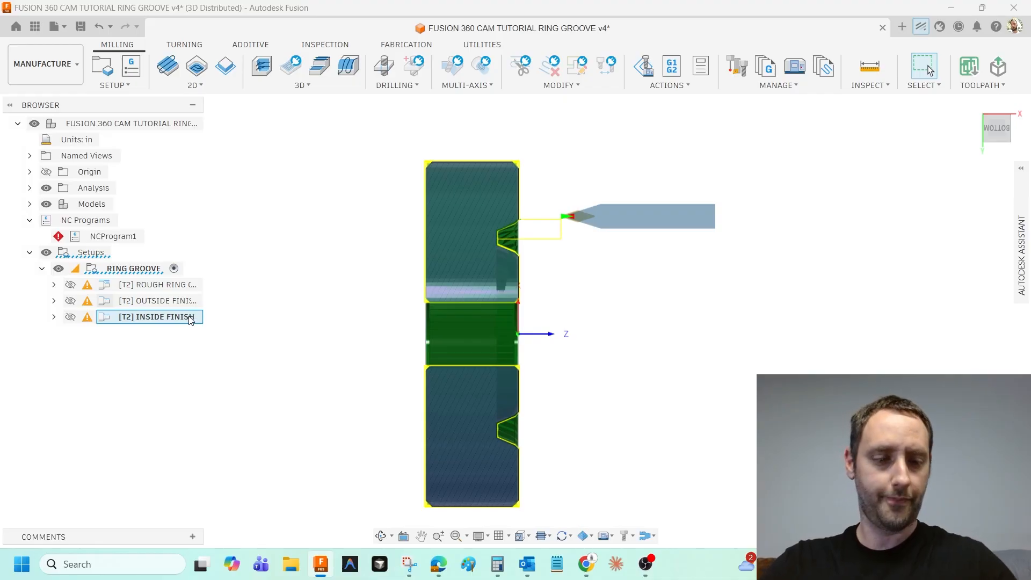
# - Edit the INSIDE FINISH operation and set its pass direction to Inside to outside
pyautogui.rightClick(190, 320)
pyautogui.click(254, 11)
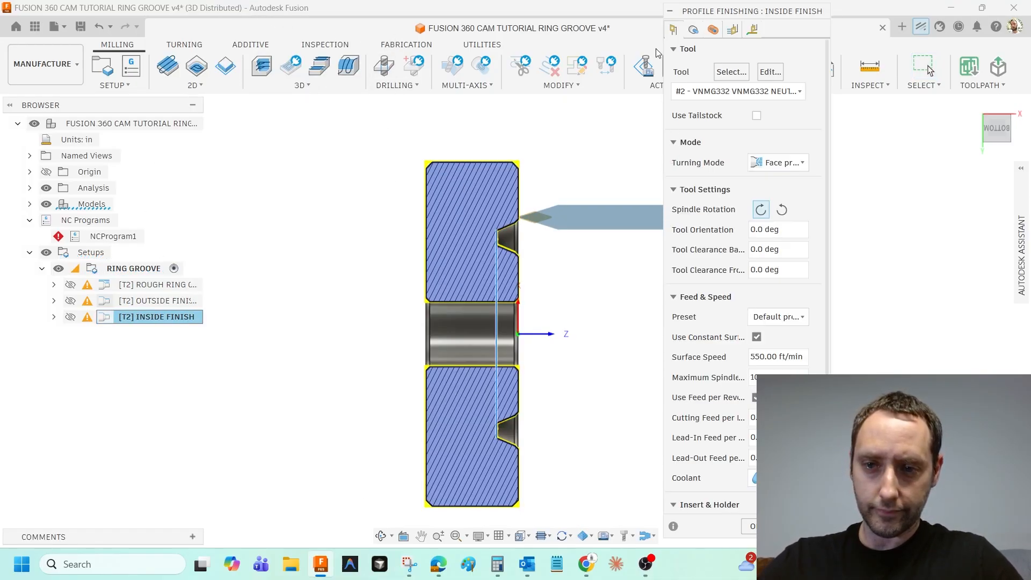
pyautogui.moveTo(704, 12); pyautogui.dragTo(693, 35)
pyautogui.click(681, 52)
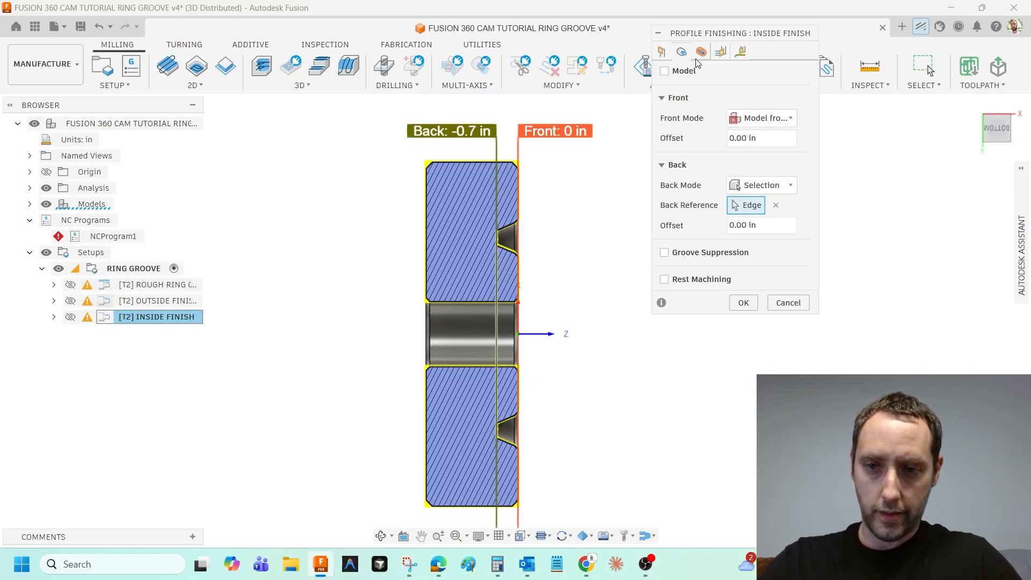
pyautogui.click(698, 55)
pyautogui.click(723, 53)
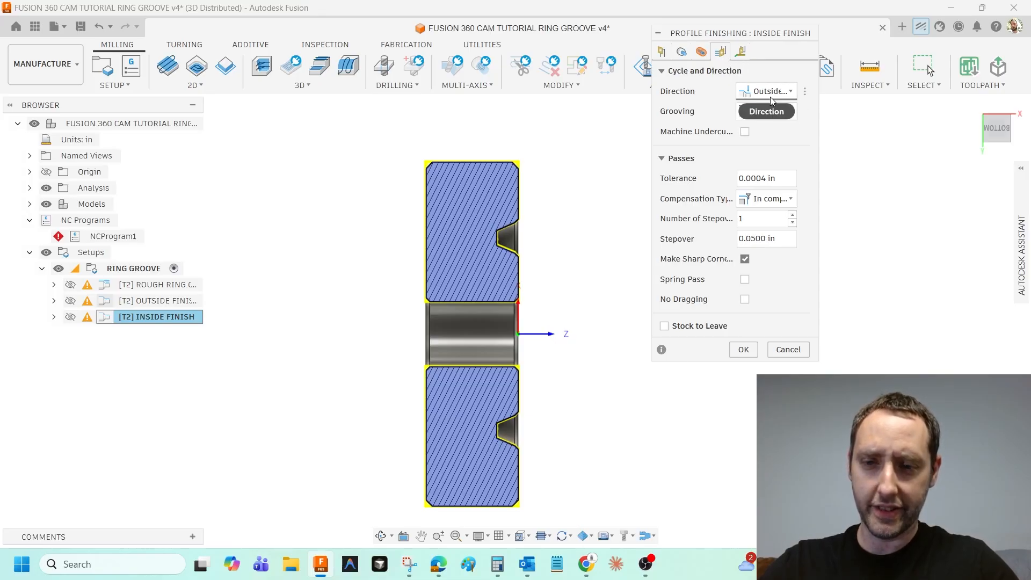
pyautogui.click(787, 94)
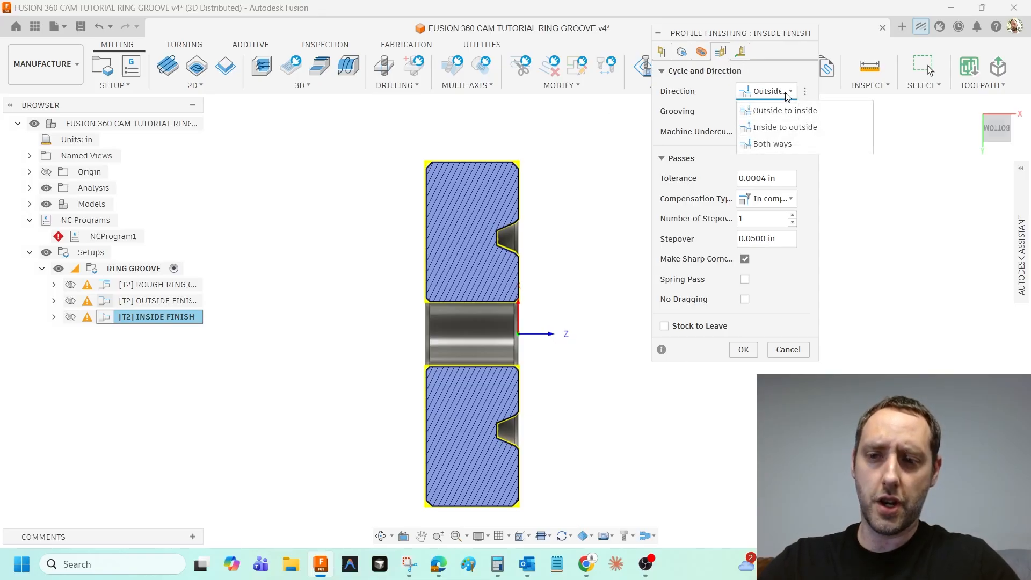
pyautogui.click(785, 128)
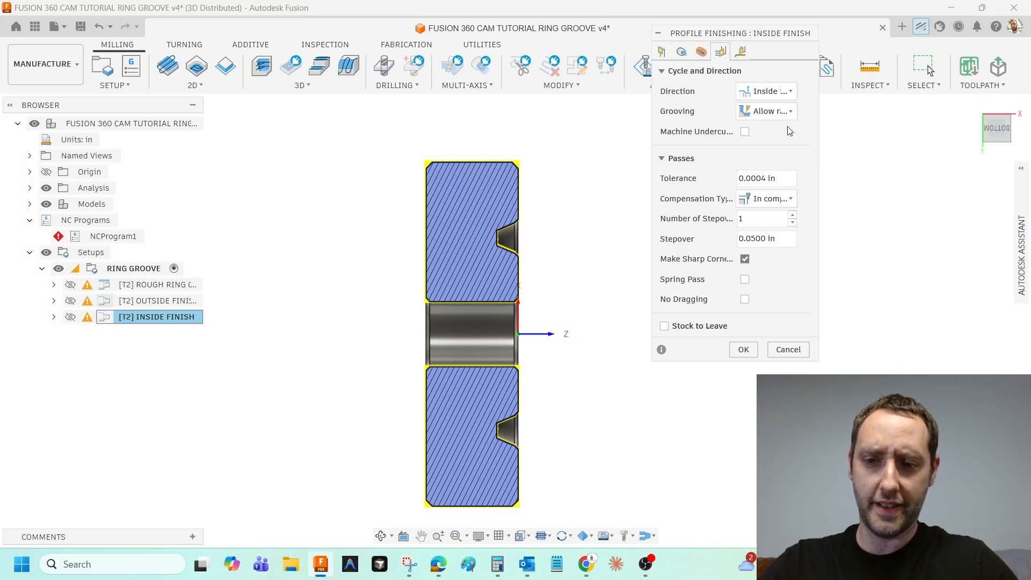
# - Replace the Inner Radius reference with the groove's inner chamfer edge on the front face and set its offset to -0.05 in
pyautogui.click(701, 52)
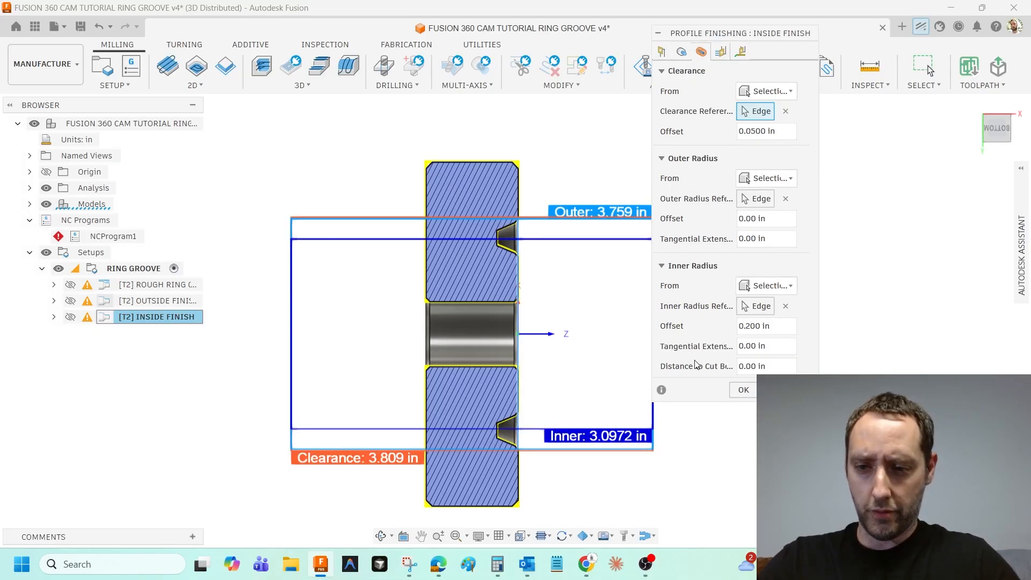
pyautogui.click(786, 306)
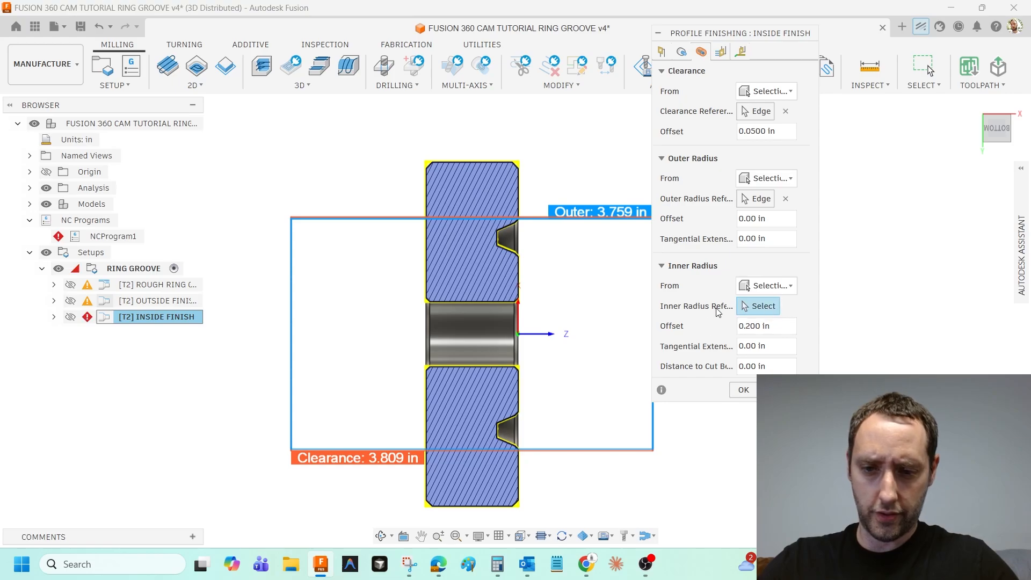
pyautogui.scroll(4, 529, 340)
pyautogui.scroll(-3, 485, 241)
pyautogui.scroll(5, 500, 245)
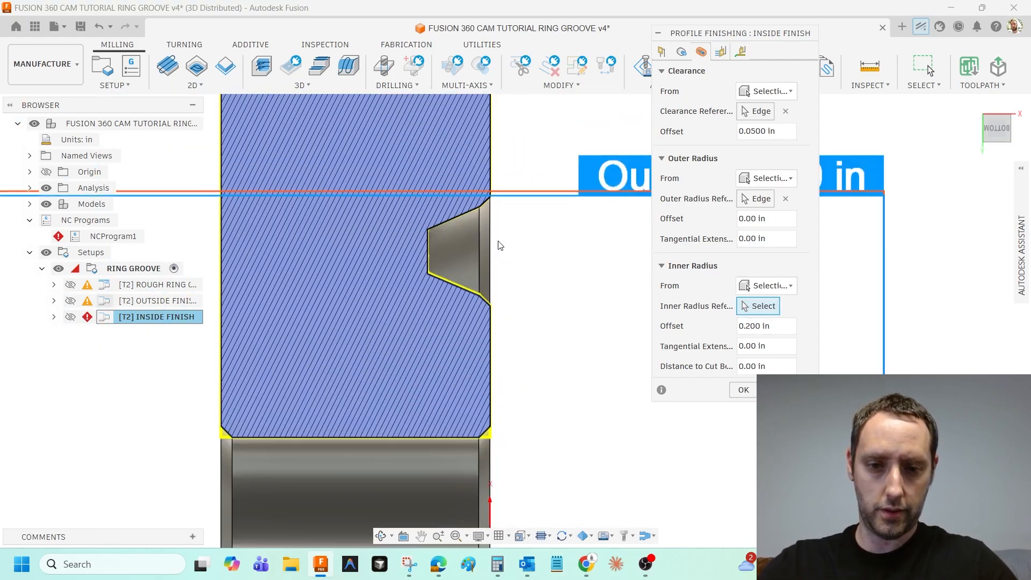
pyautogui.scroll(3, 498, 327)
pyautogui.click(480, 301)
pyautogui.scroll(-4, 510, 314)
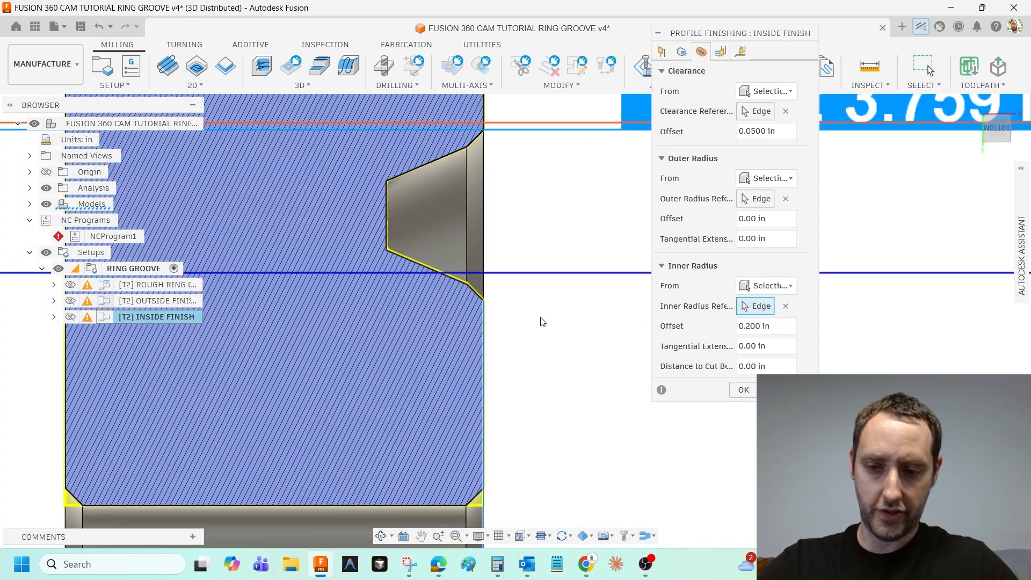
pyautogui.moveTo(773, 325); pyautogui.dragTo(702, 327)
pyautogui.write('-')
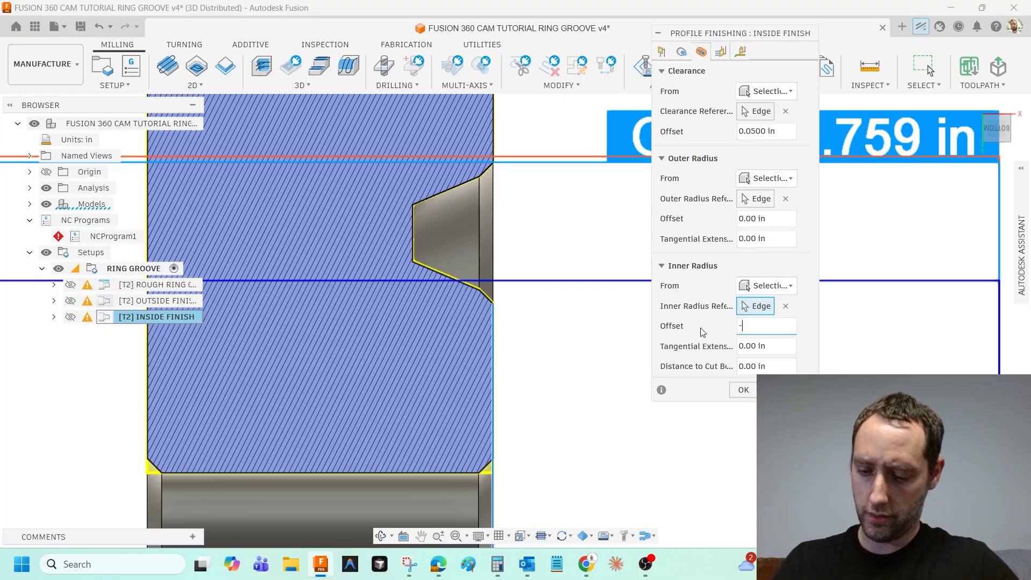
pyautogui.write('.05')
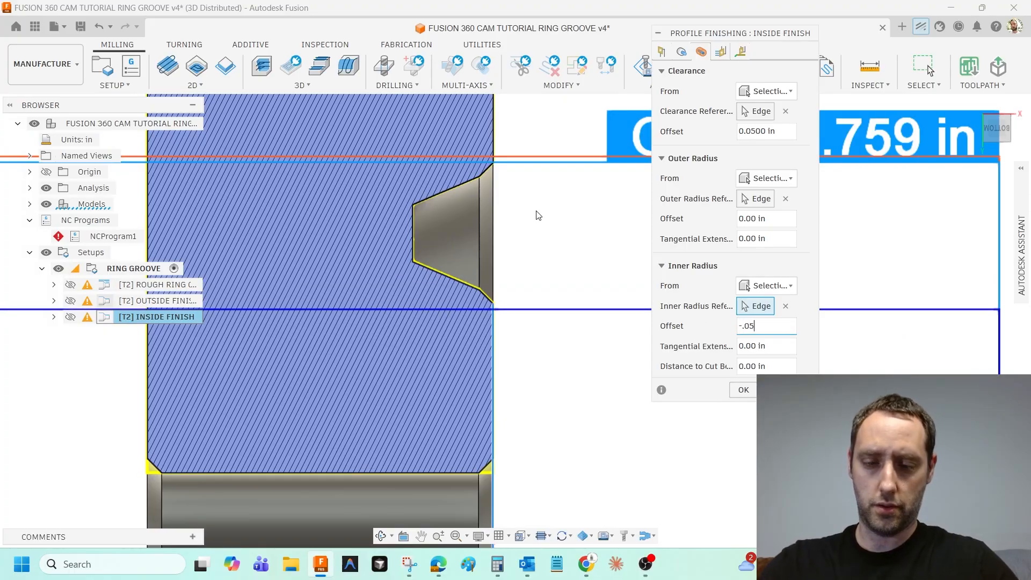
# - Replace the Outer Radius reference with the groove floor's outer edge, set its offset to -0.2 in and accept the INSIDE FINISH settings
pyautogui.scroll(-3, 566, 274)
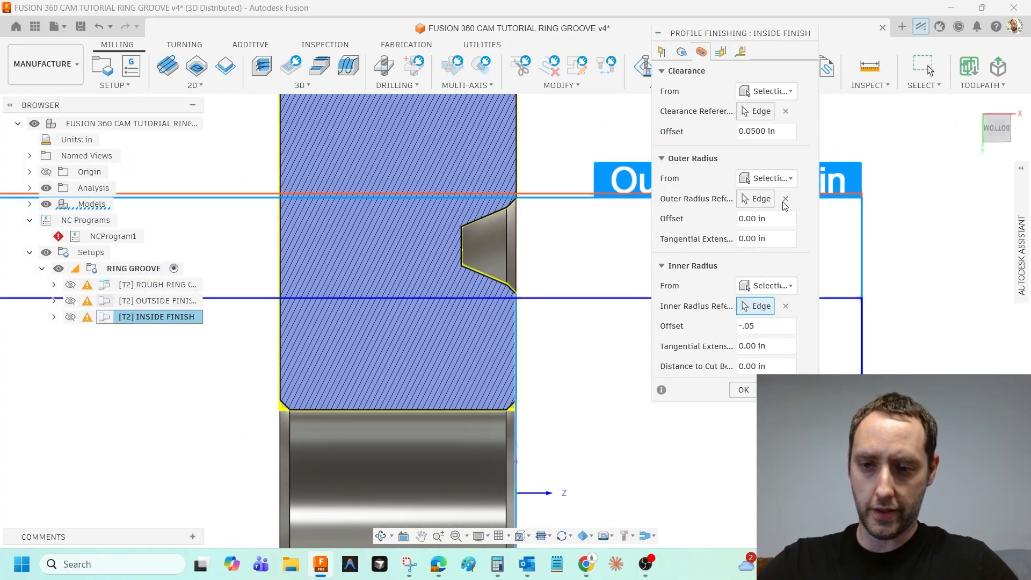
pyautogui.click(785, 199)
pyautogui.scroll(5, 471, 223)
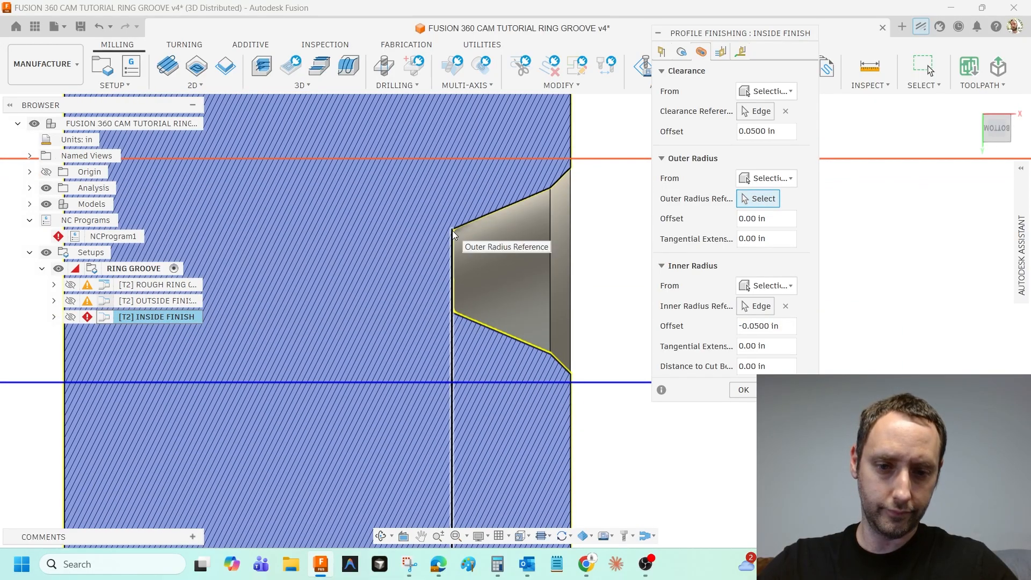
pyautogui.click(452, 231)
pyautogui.scroll(-2, 575, 253)
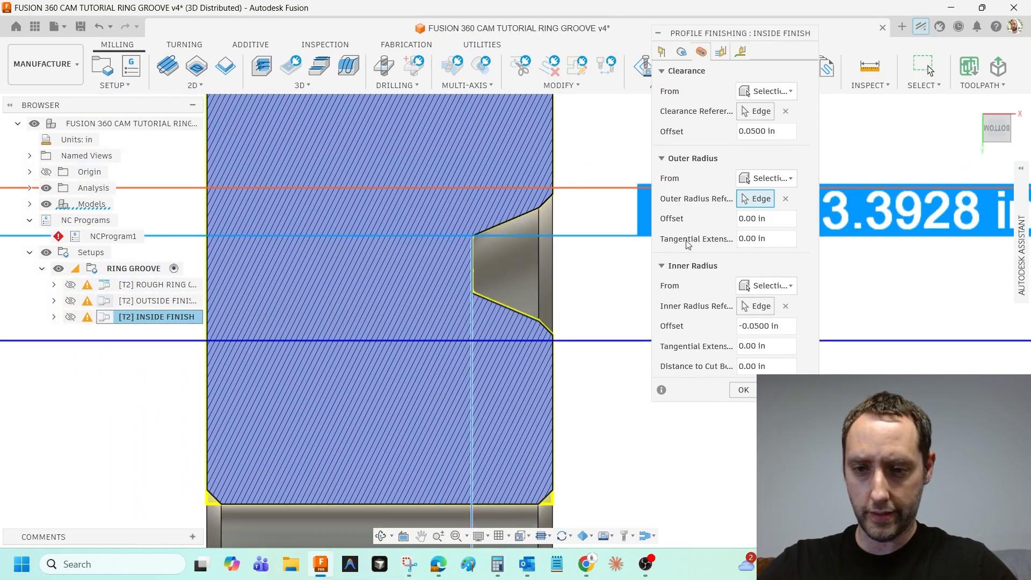
pyautogui.click(766, 218)
pyautogui.write('-.2')
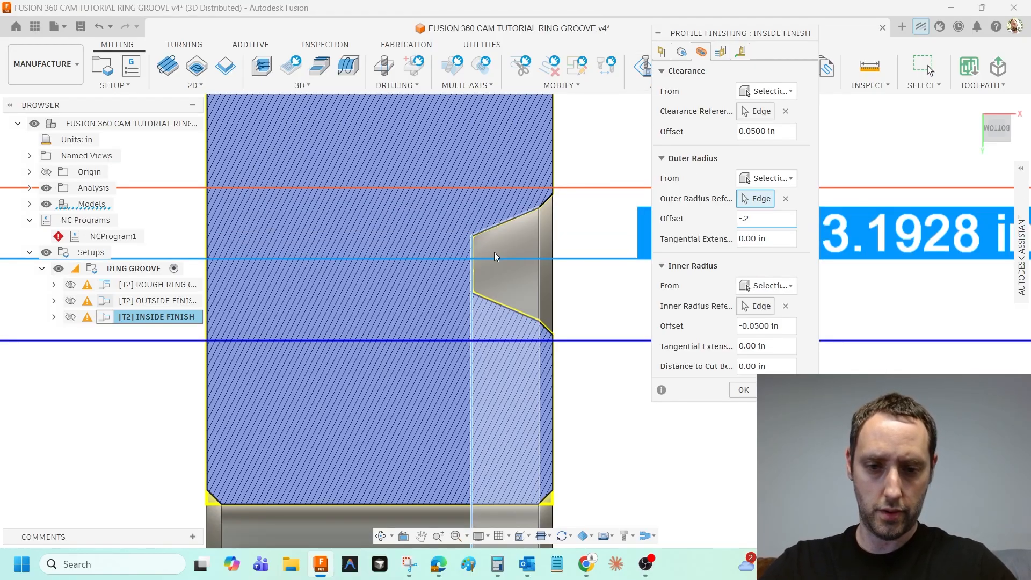
pyautogui.scroll(-1, 494, 257)
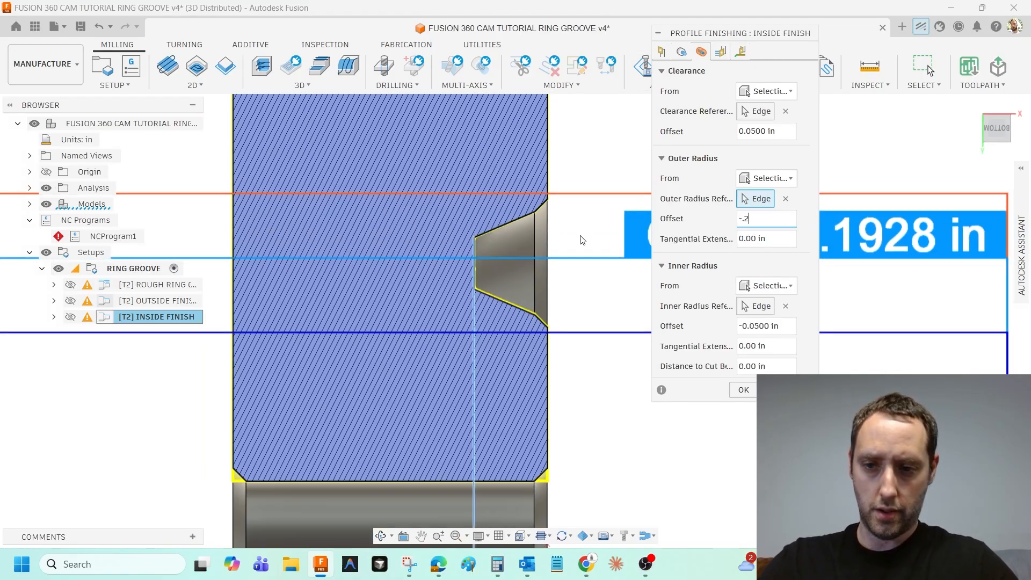
pyautogui.click(743, 391)
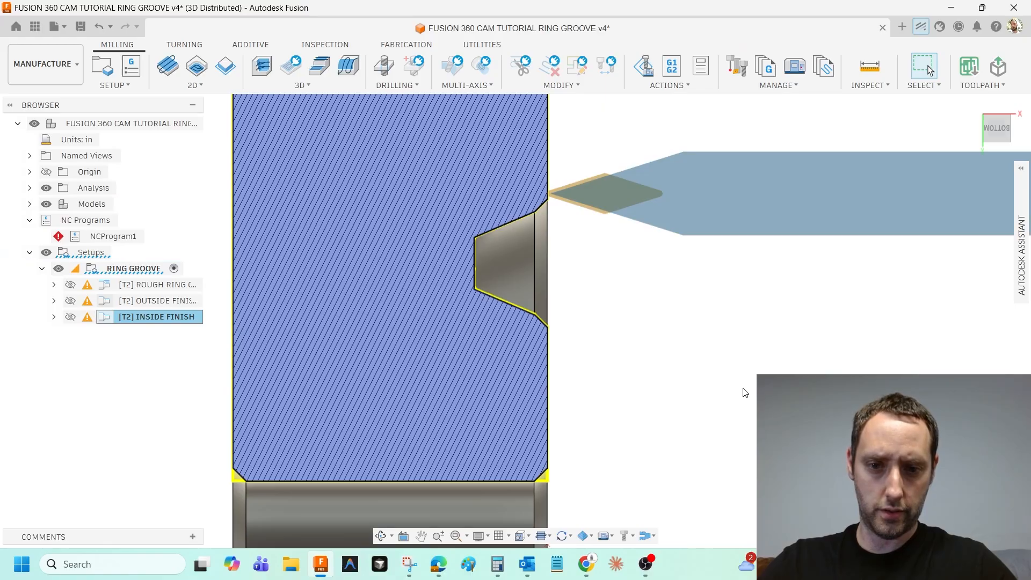
# - Simulate the INSIDE FINISH toolpath alone to check its cut along the groove, and exit the simulation
pyautogui.rightClick(156, 317)
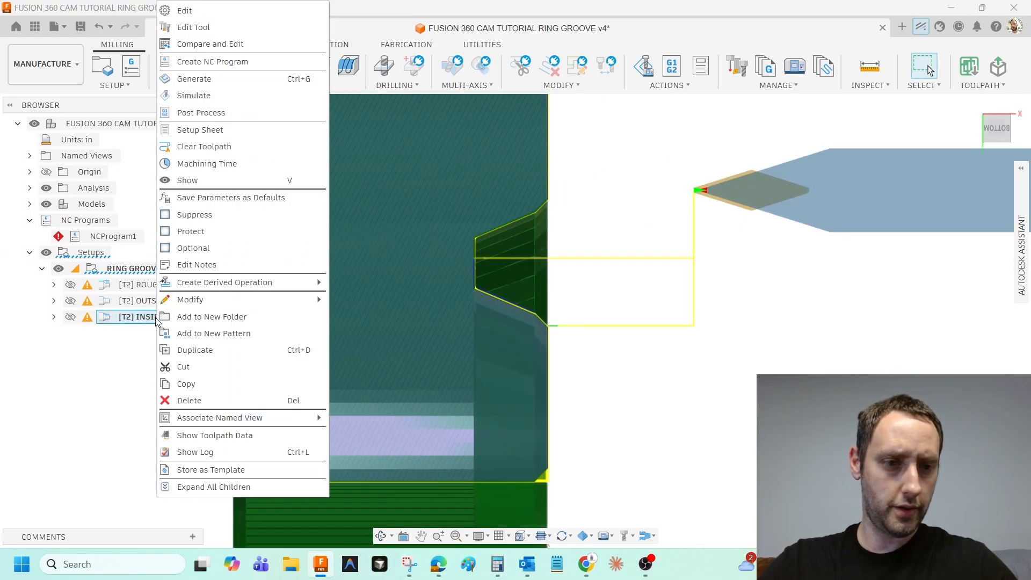
pyautogui.click(204, 97)
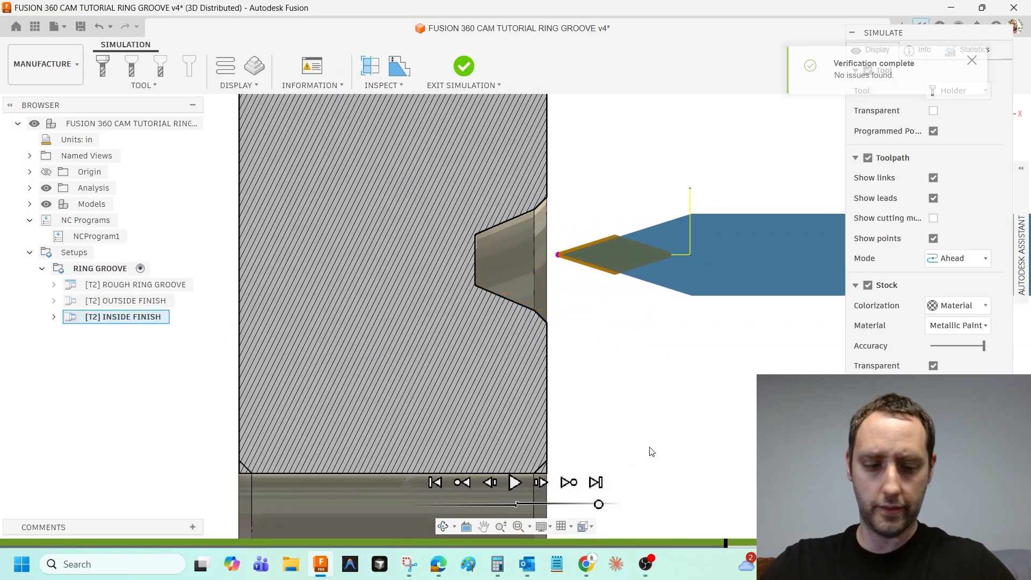
pyautogui.press('Escape')
# - Simulate the OUTSIDE FINISH and INSIDE FINISH operations together and play the combined toolpath
pyautogui.click(161, 301)
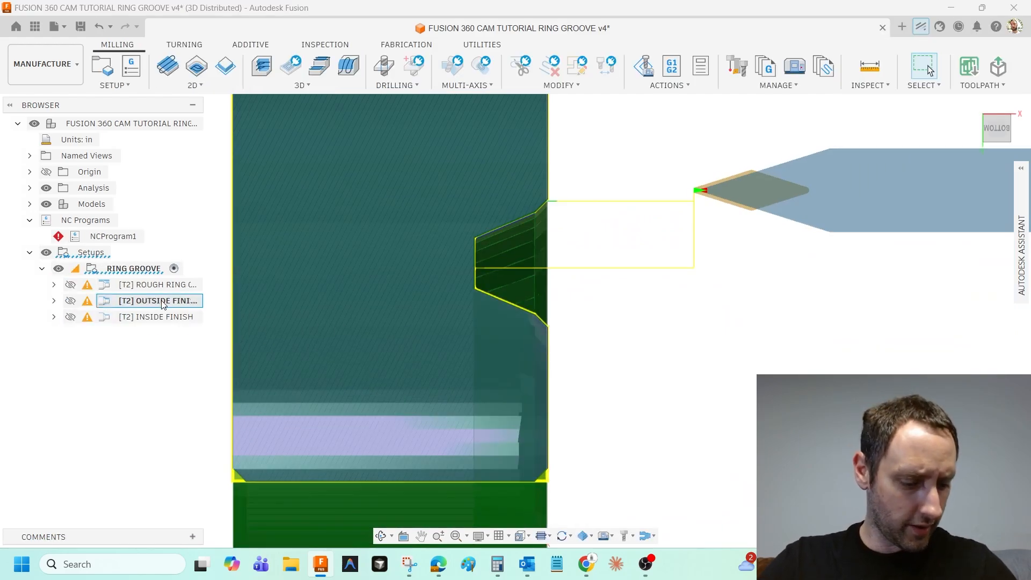
pyautogui.keyDown('ctrl'); pyautogui.click(161, 316); pyautogui.keyUp('ctrl')
pyautogui.rightClick(161, 317)
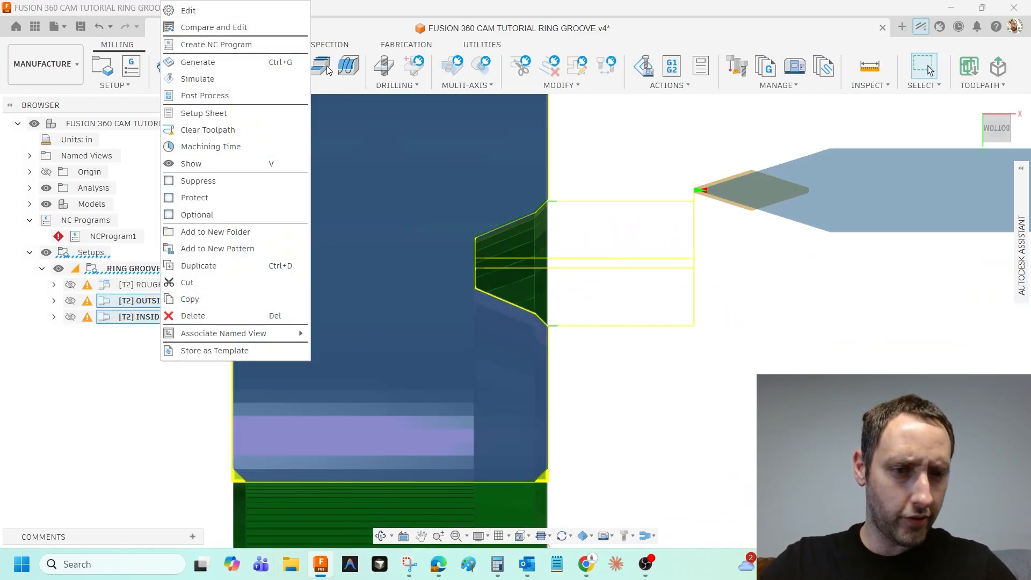
pyautogui.click(256, 78)
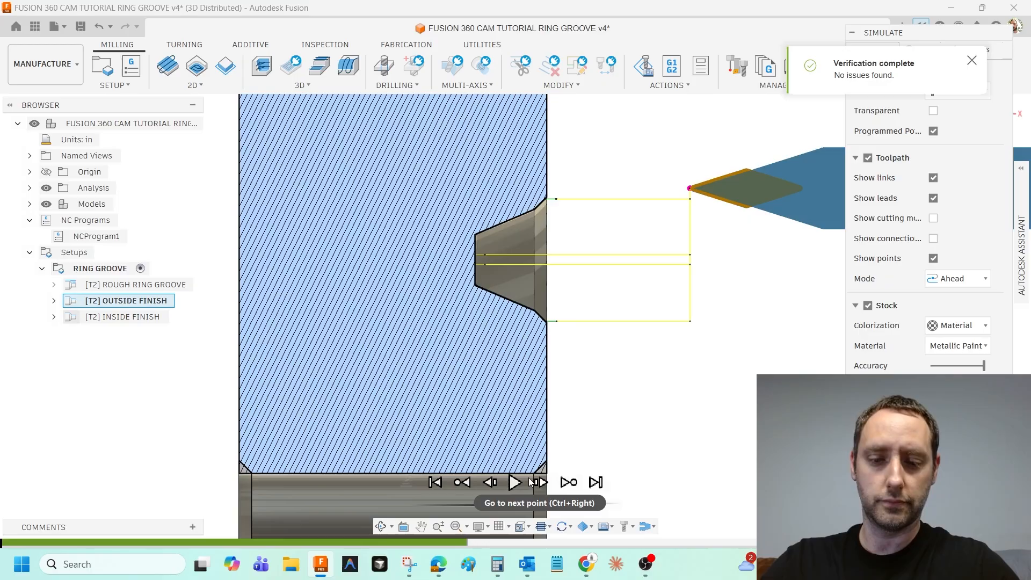
pyautogui.press('space')
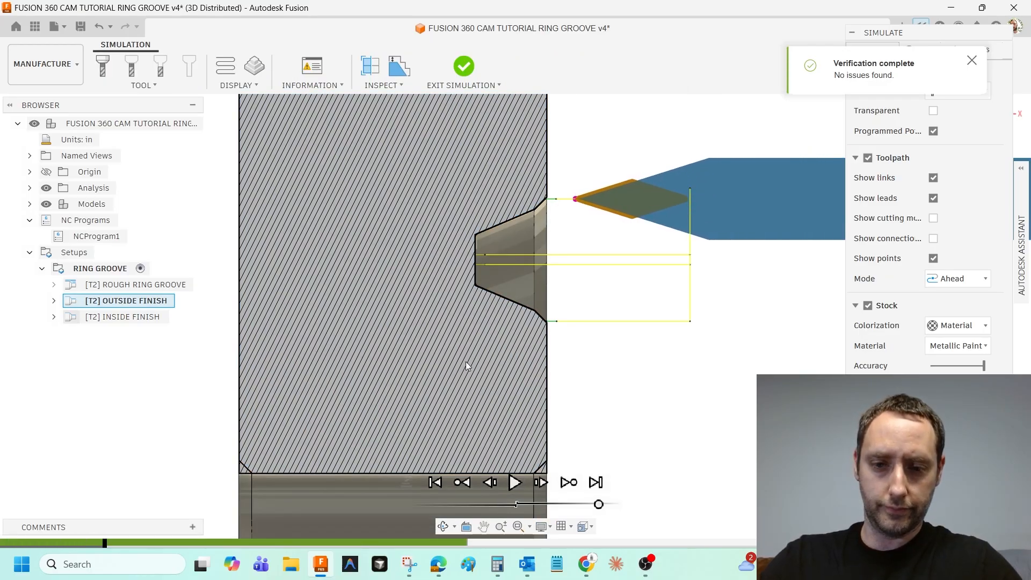